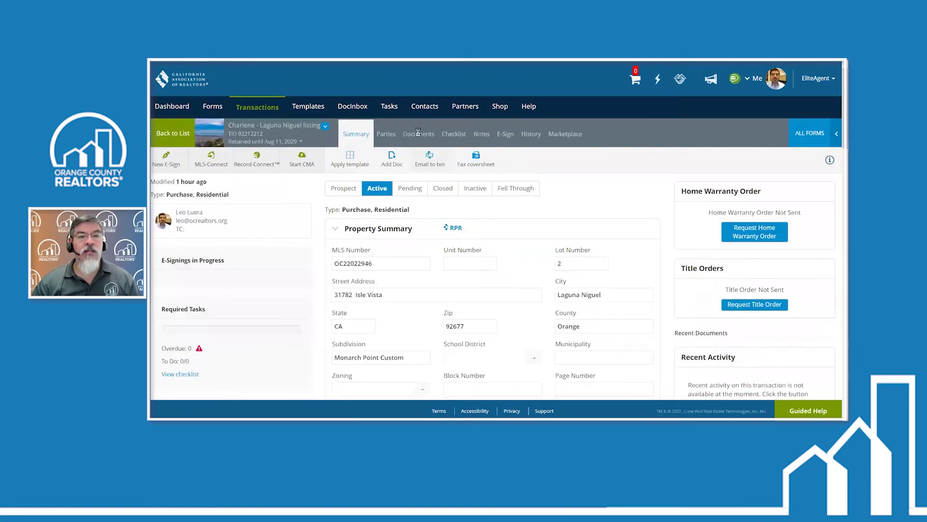
Step: Open the Residential Purchase Agreement from the transaction's documents and enlarge paragraph 3, Terms of Purchase and Allocation of Costs, on page 1
click(418, 134)
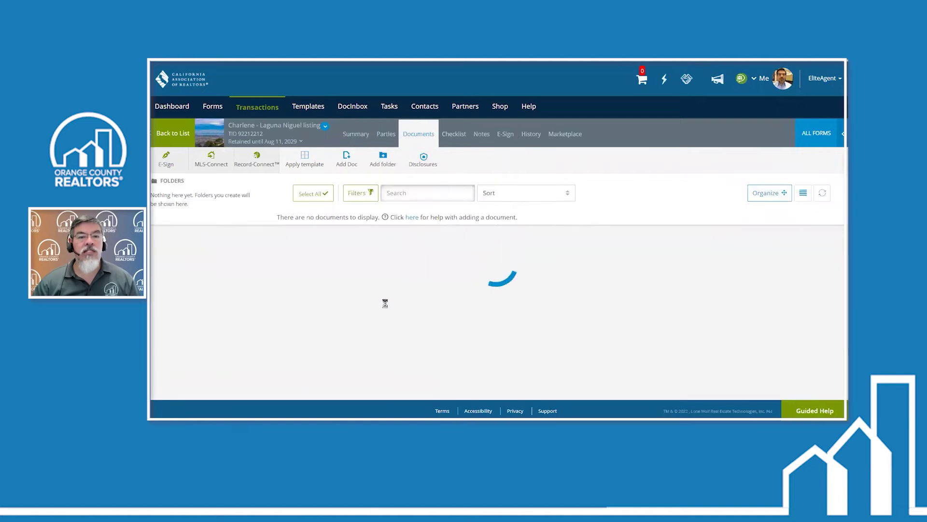
click(393, 247)
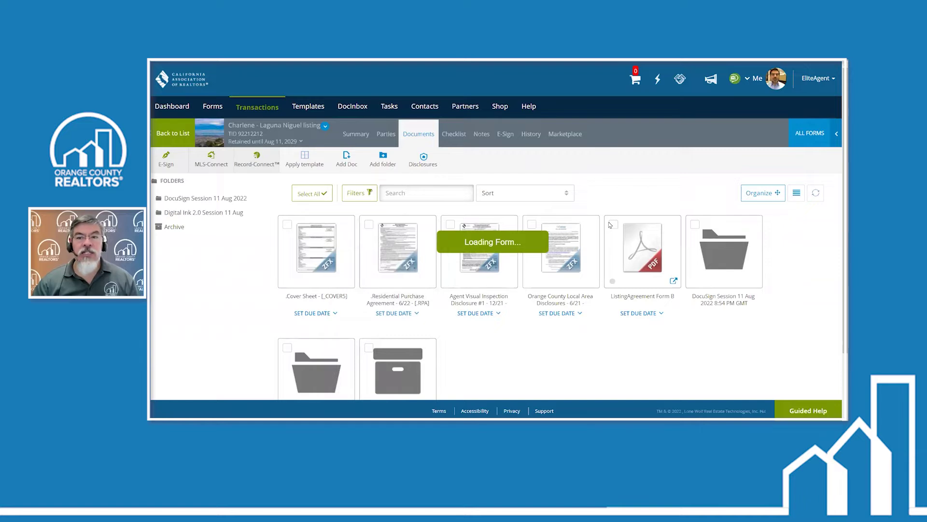
scroll(594, 308, down, 10)
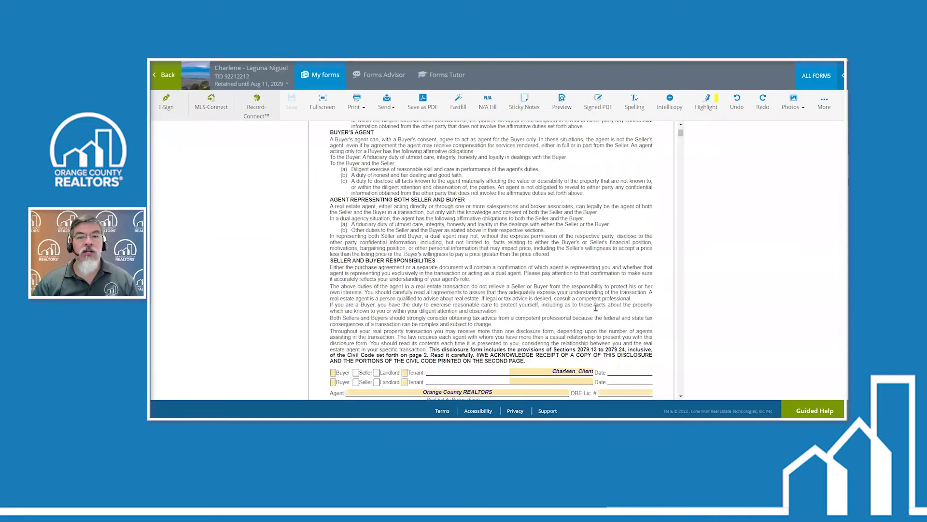
scroll(594, 308, down, 20)
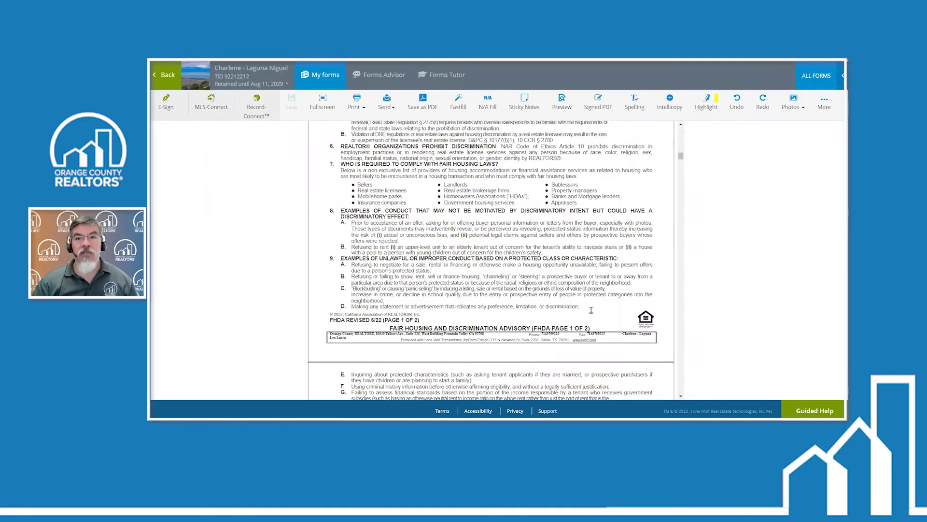
scroll(590, 314, down, 20)
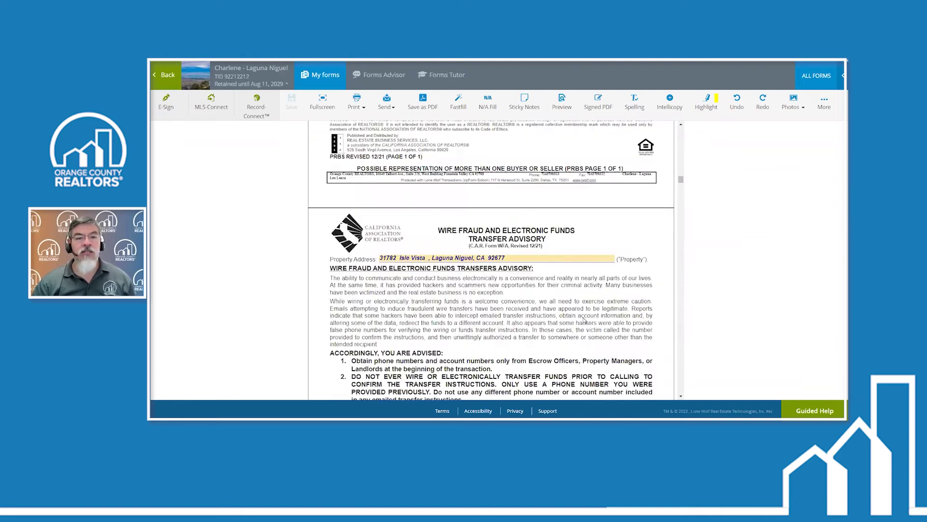
scroll(585, 320, down, 15)
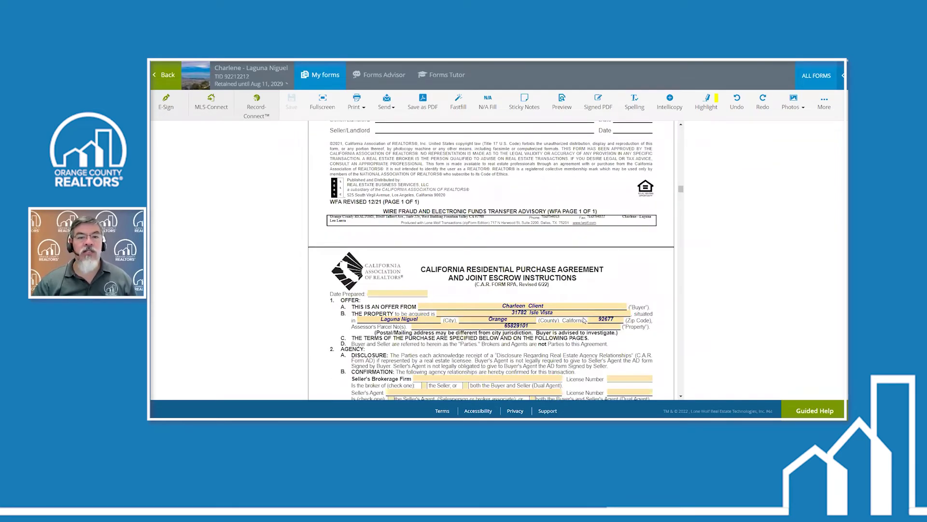
scroll(585, 320, down, 8)
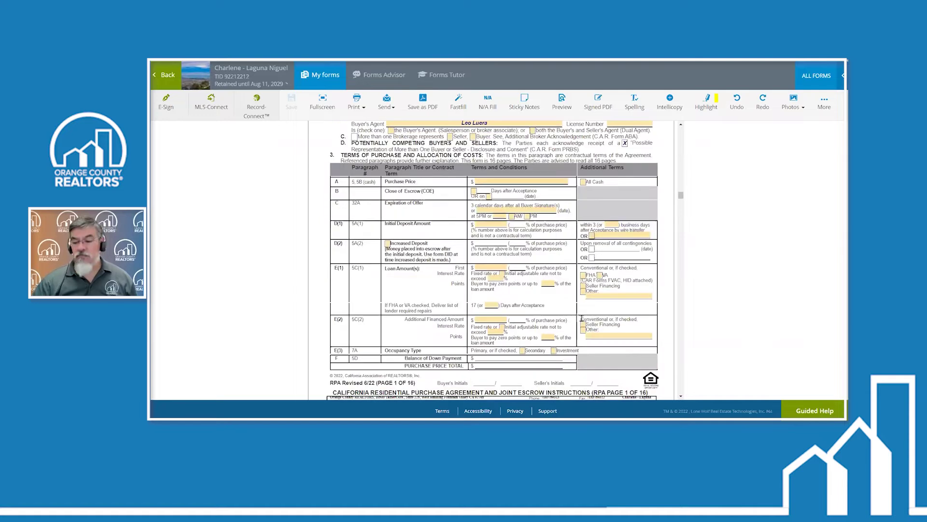
key(ctrl+plus)
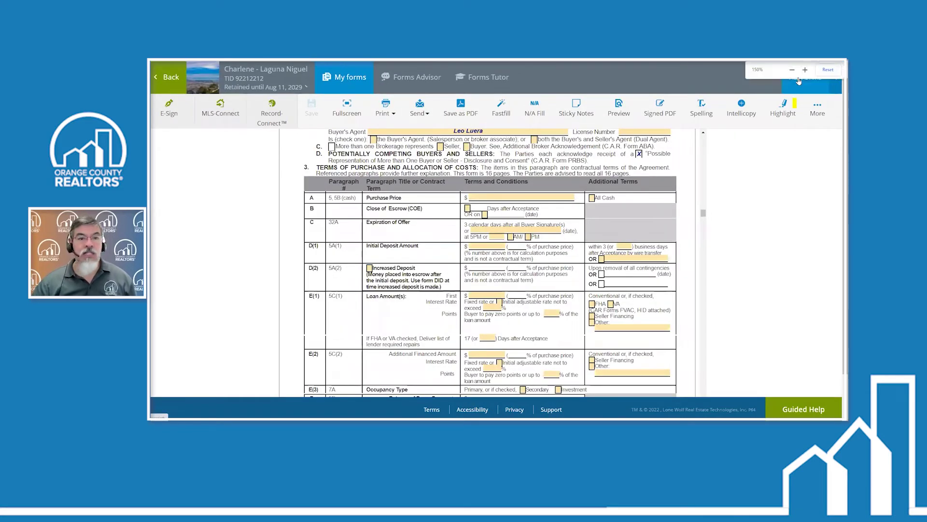
key(ctrl+plus)
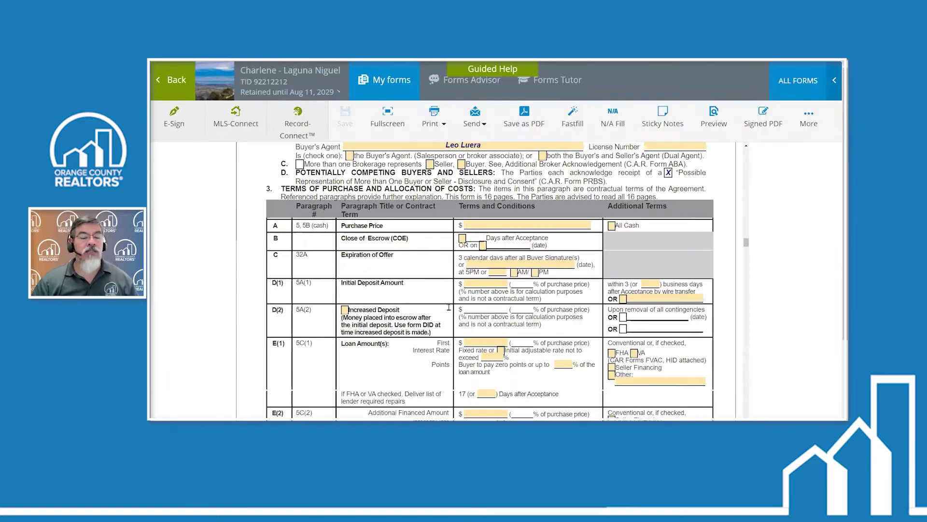
Step: Examine page 1 of the purchase agreement, from the offer and agency paragraphs through the purchase price and loan terms
scroll(385, 319, down, 1)
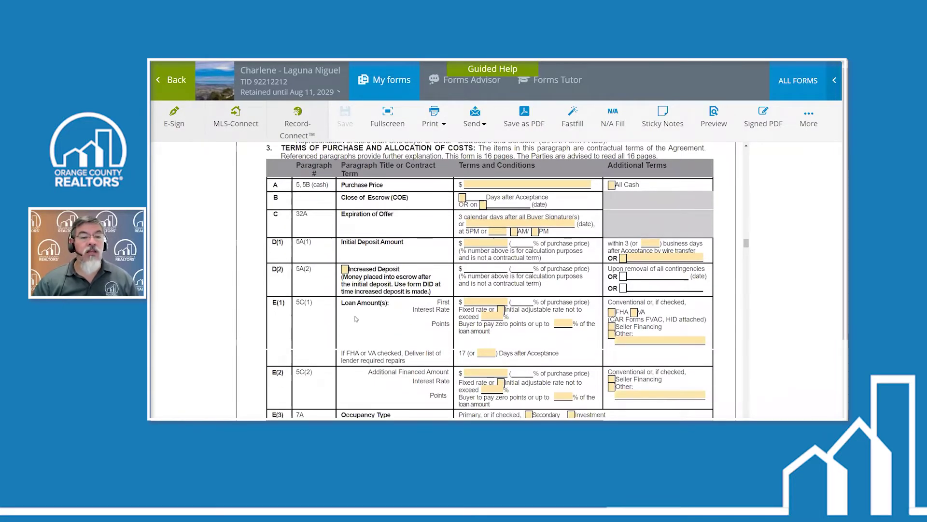
scroll(356, 319, down, 1)
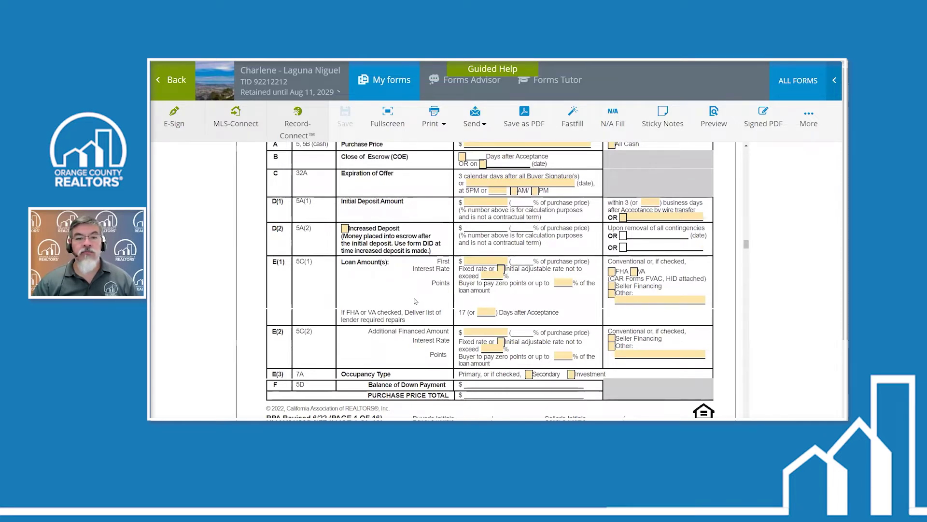
scroll(408, 301, down, 1)
scroll(408, 300, up, 3)
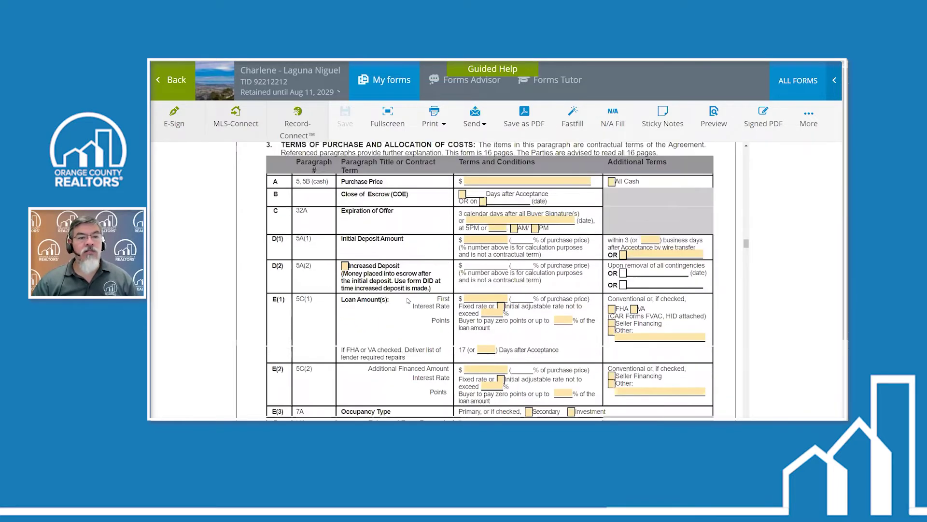
scroll(408, 301, up, 5)
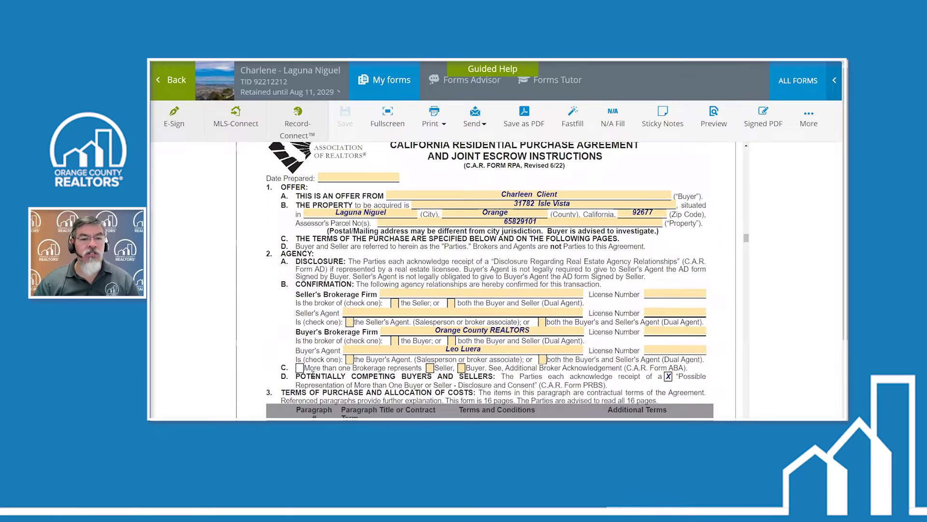
scroll(351, 334, down, 3)
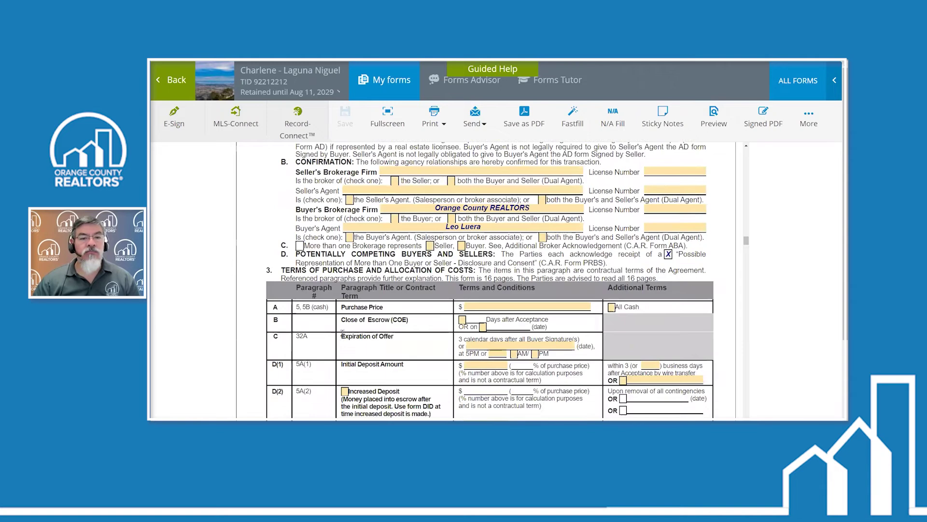
scroll(338, 338, down, 2)
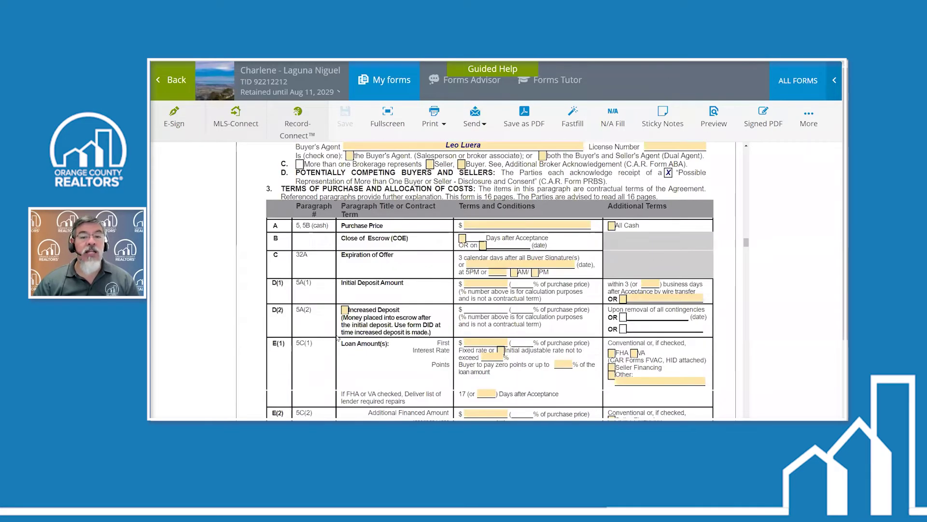
scroll(338, 339, down, 3)
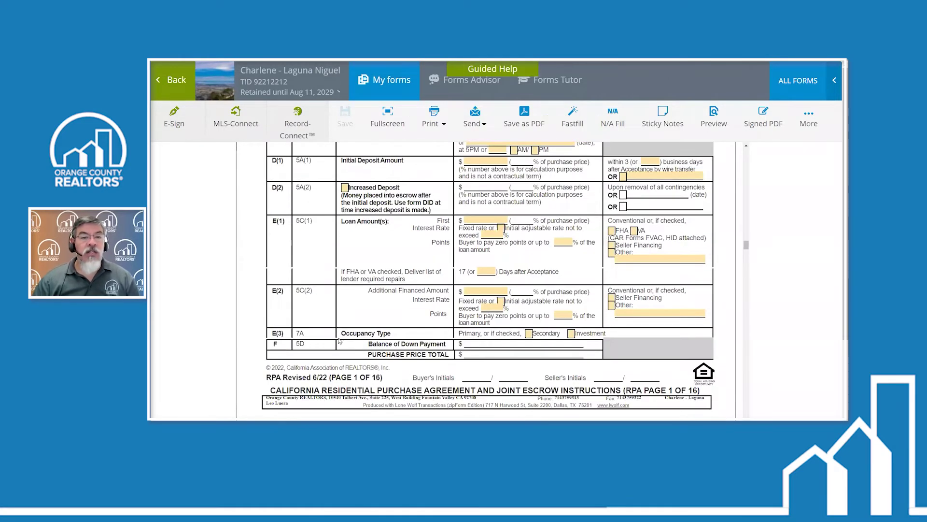
scroll(328, 324, up, 1)
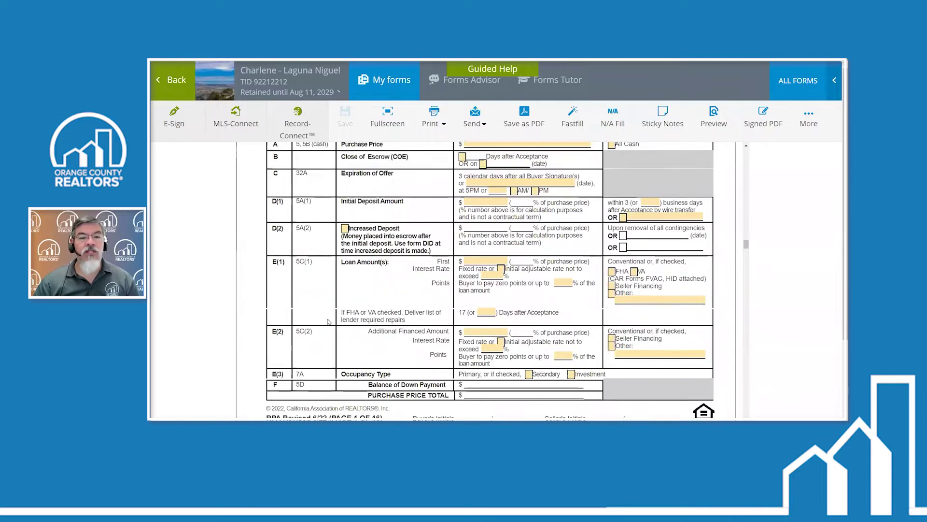
scroll(386, 274, up, 2)
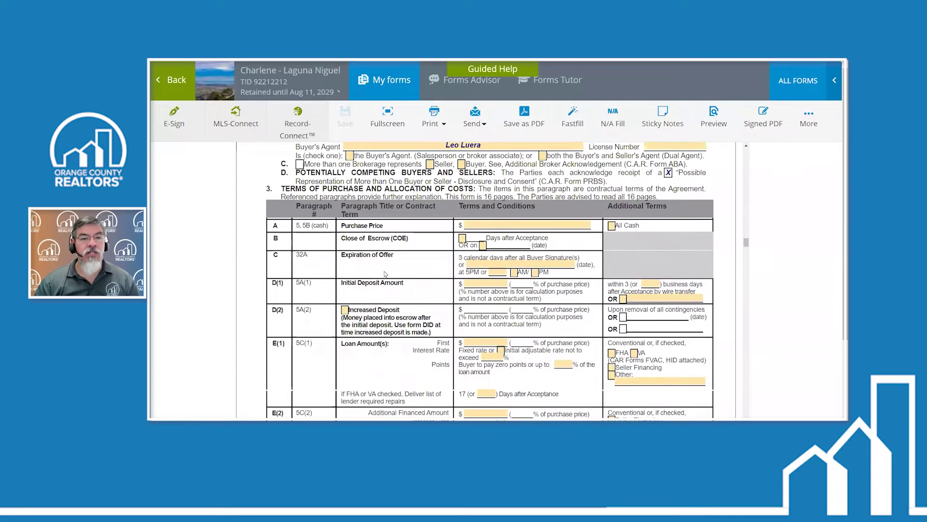
Step: Try the All Cash option in paragraph 3A of the purchase agreement, and clear it again
click(611, 226)
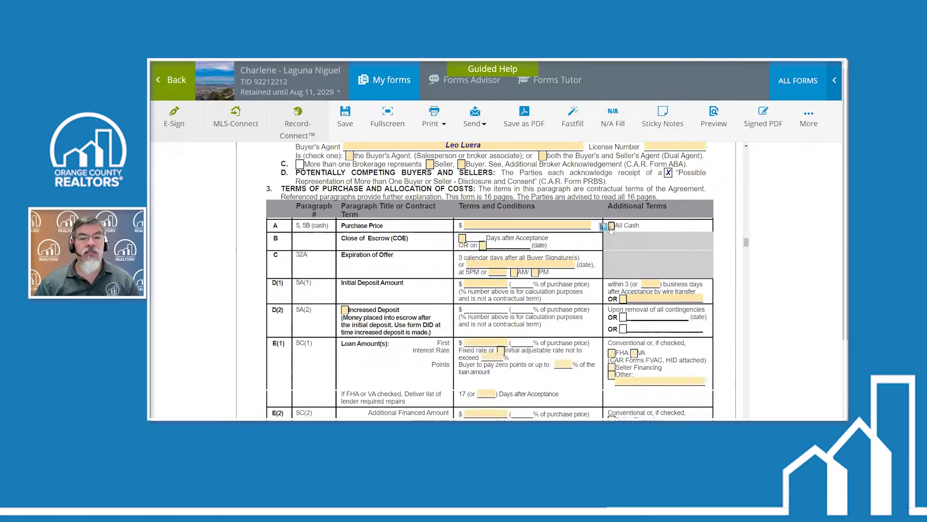
scroll(529, 246, down, 1)
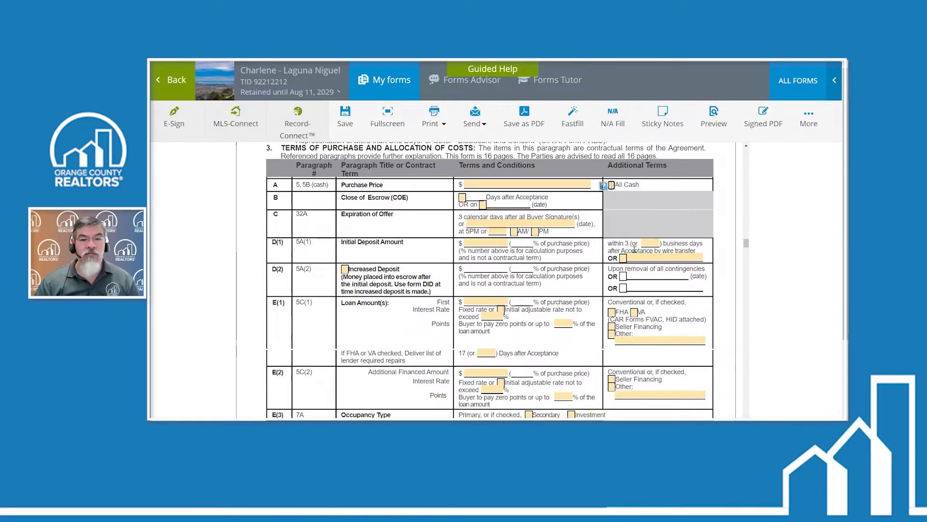
click(612, 186)
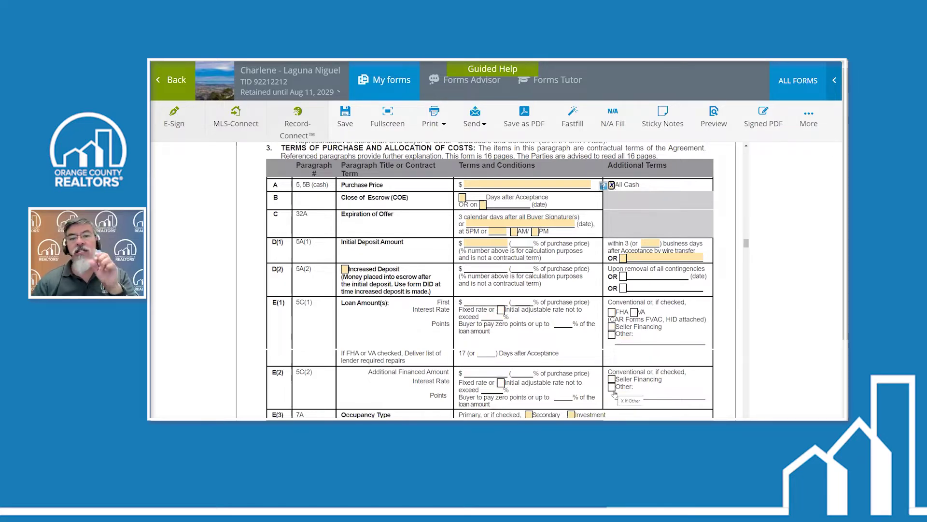
click(612, 185)
click(514, 184)
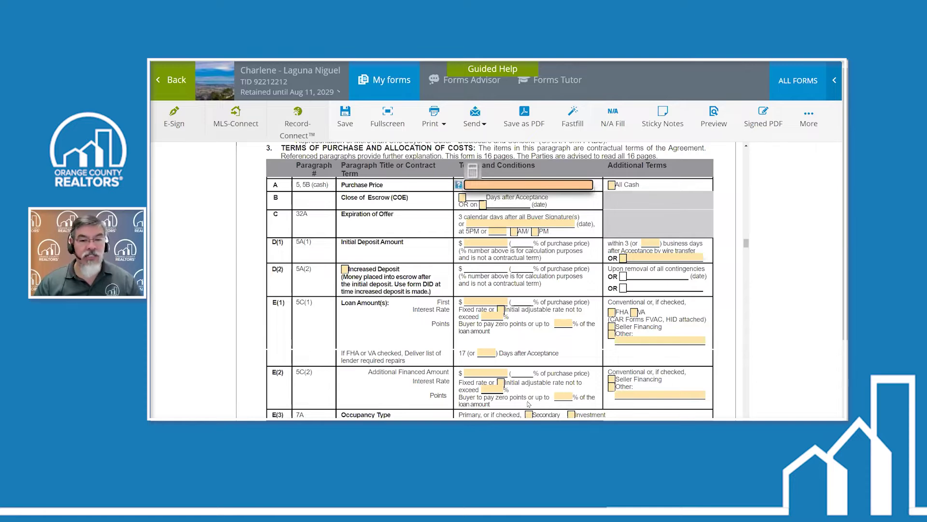
Step: Switch to the zipForm Plus Advance Tips presentation in PowerPoint and view the slide on mutually exclusive check box fields
mouse_move(494, 418)
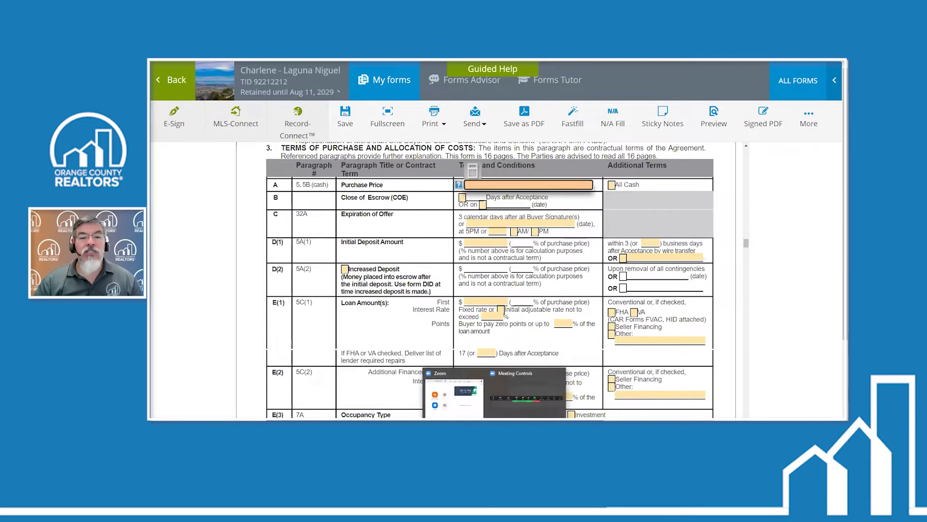
mouse_move(369, 418)
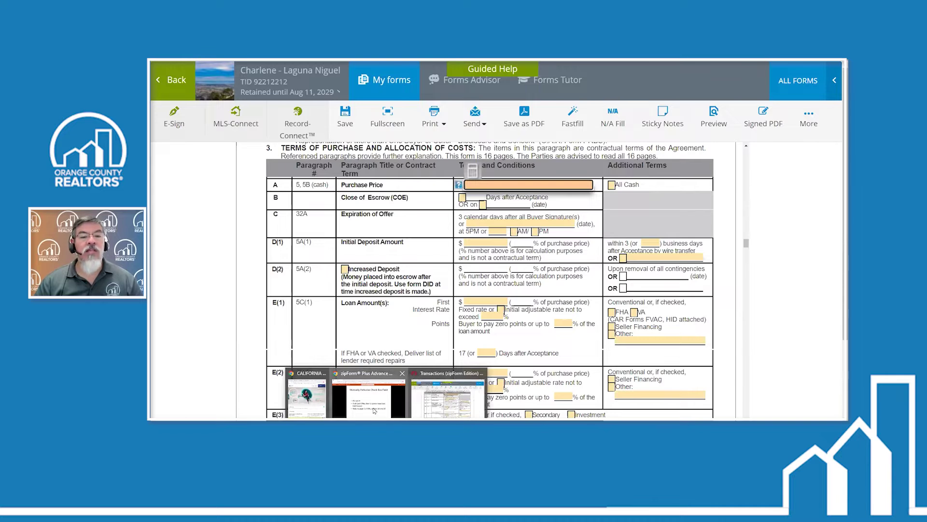
click(374, 410)
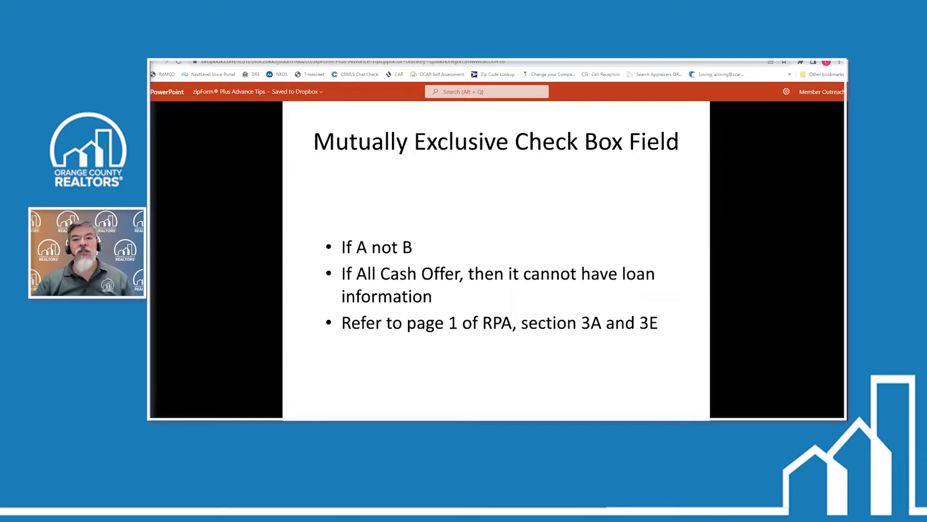
click(653, 174)
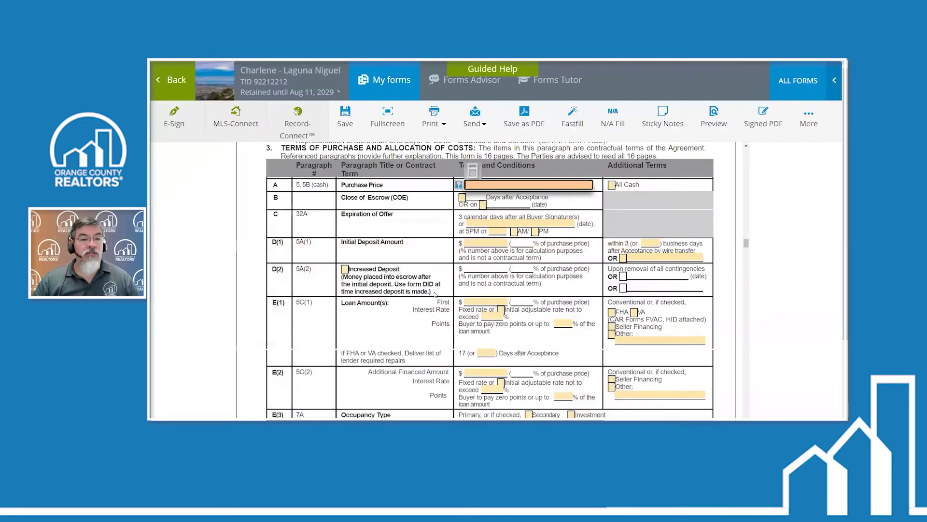
Step: Check the Statewide Buyer and Seller Advisory (C.A.R. Form SBSA) option in paragraph 4C of the purchase agreement
scroll(436, 295, down, 5)
scroll(436, 296, down, 4)
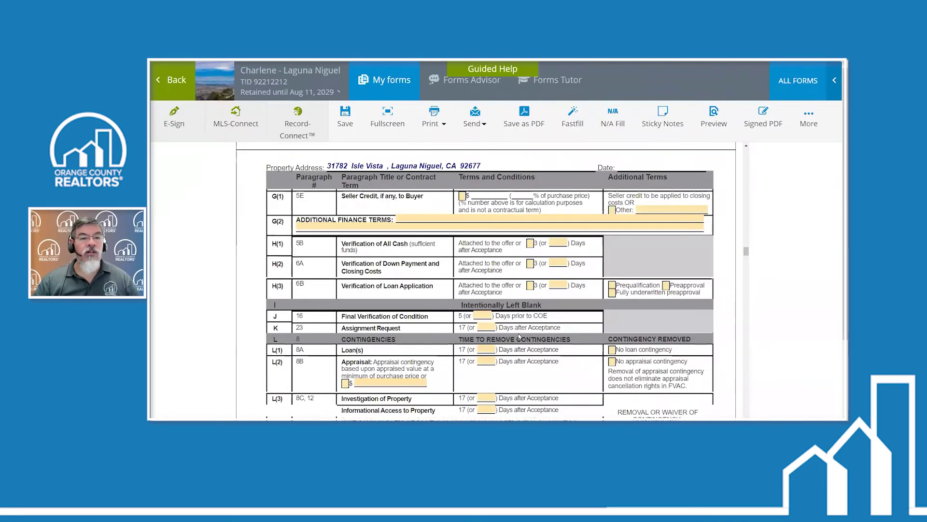
scroll(536, 331, down, 4)
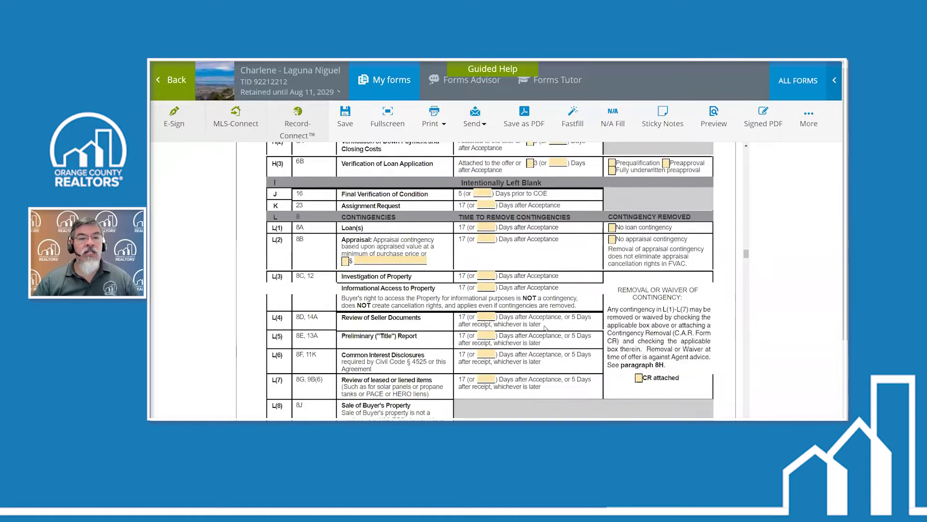
scroll(546, 328, down, 7)
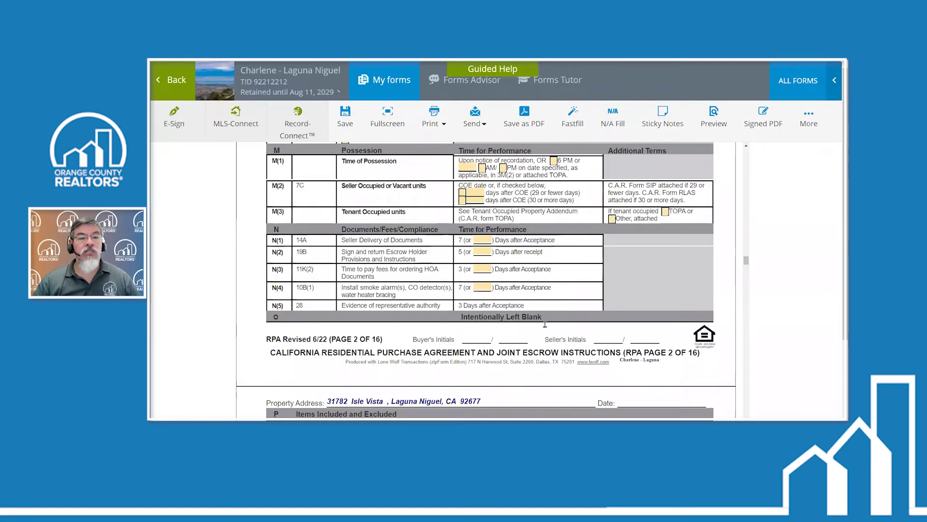
scroll(546, 324, down, 4)
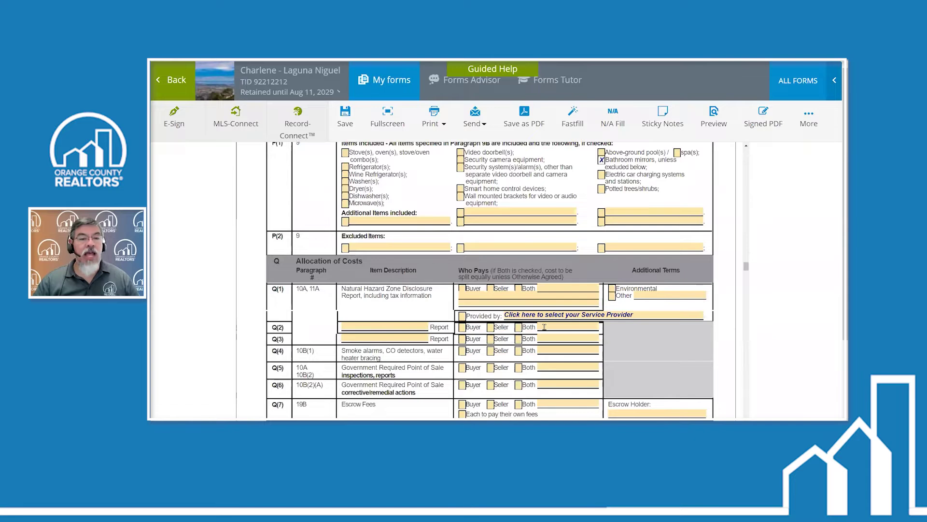
scroll(544, 327, down, 9)
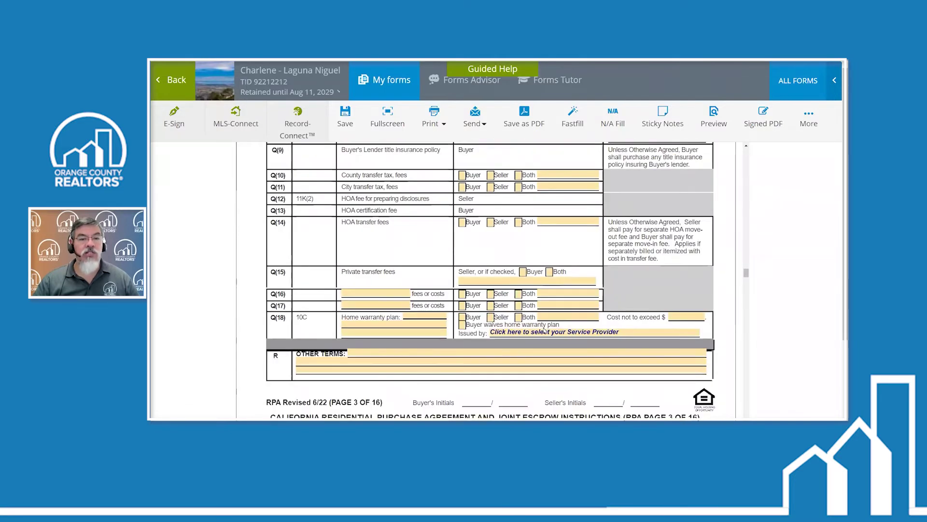
scroll(545, 330, down, 3)
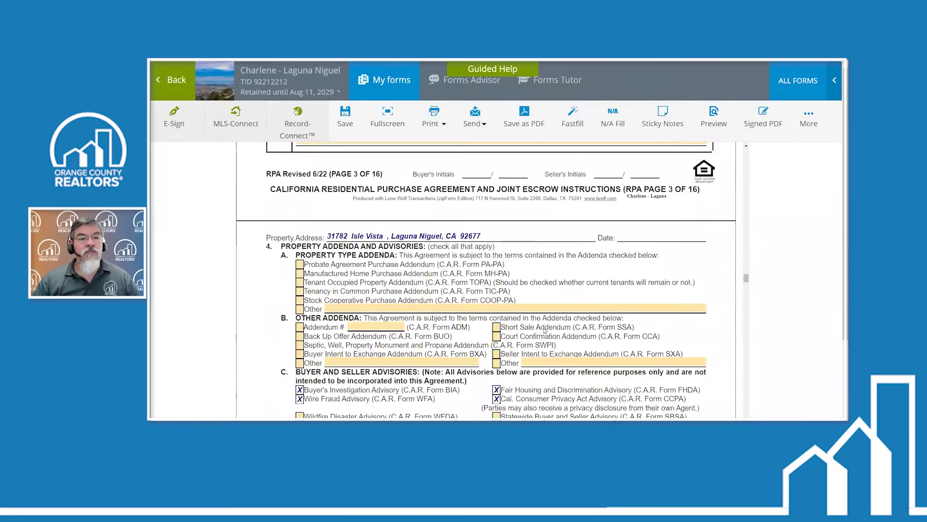
scroll(460, 300, down, 3)
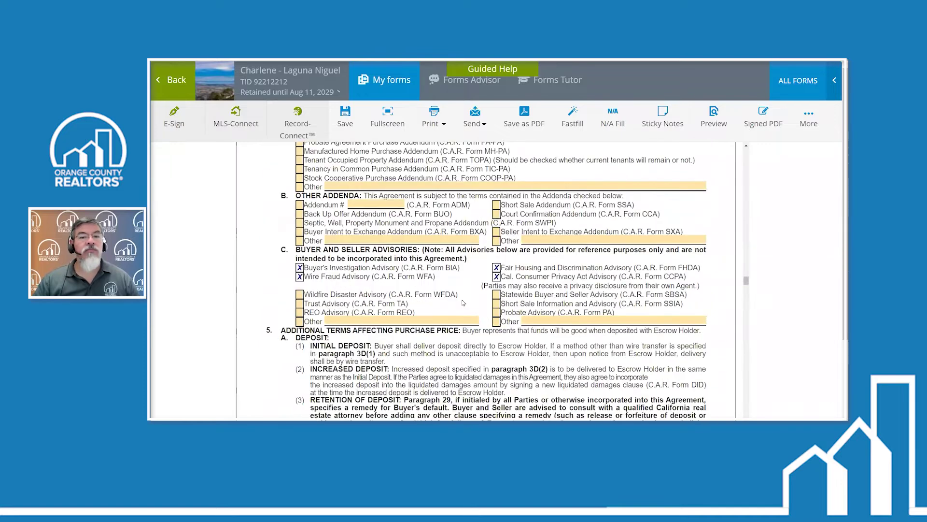
scroll(533, 295, up, 2)
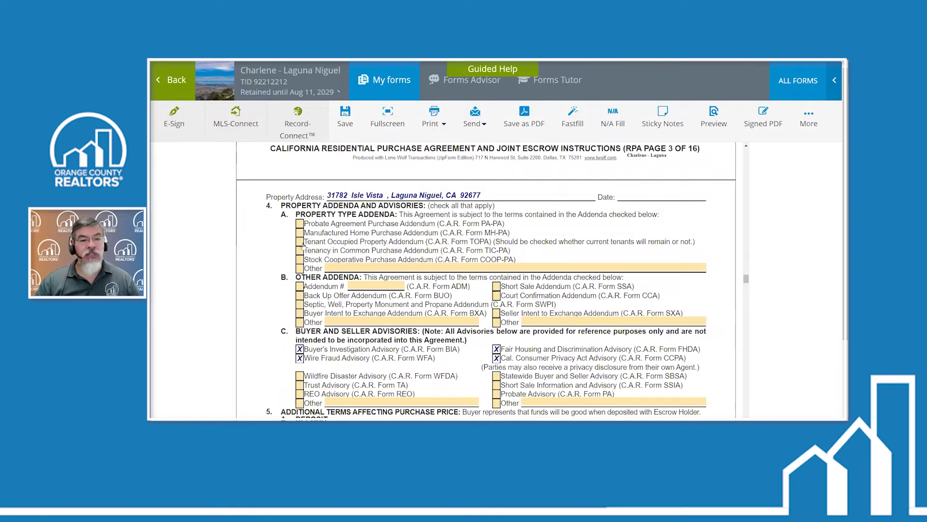
scroll(474, 300, down, 1)
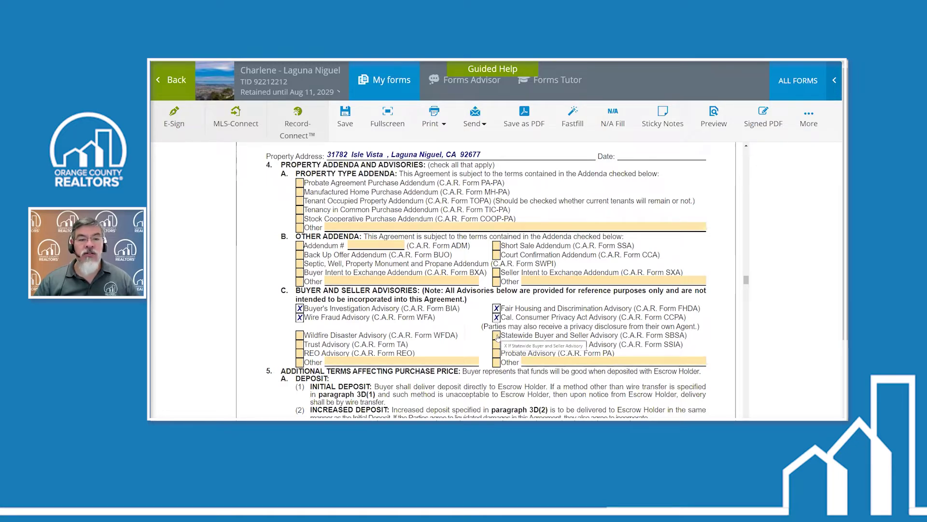
click(497, 335)
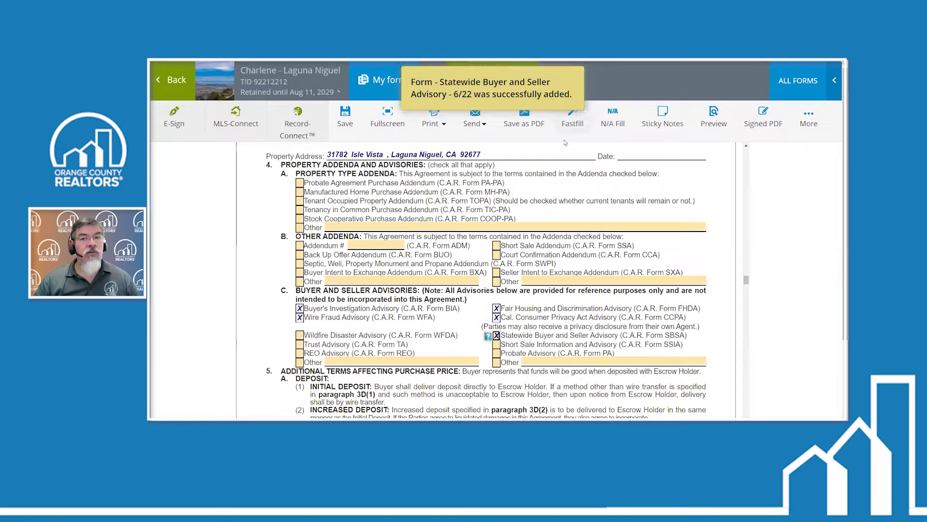
Step: Return to the transaction's documents, open the added Statewide Buyer and Seller Advisory and view its first page
click(173, 82)
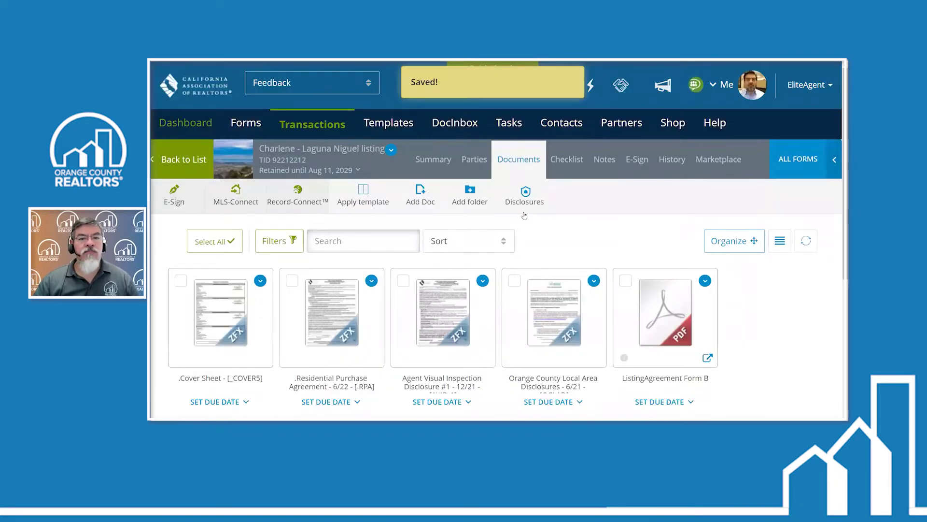
scroll(770, 310, down, 4)
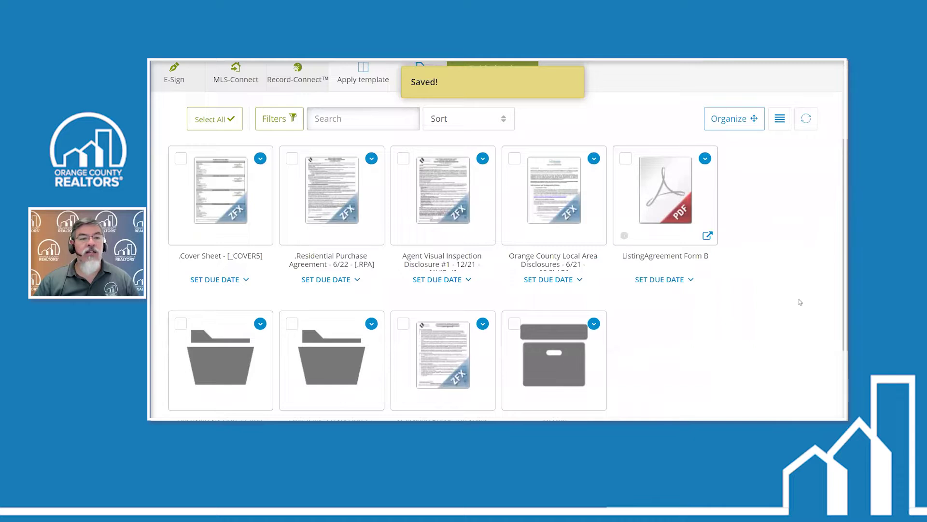
scroll(616, 337, down, 1)
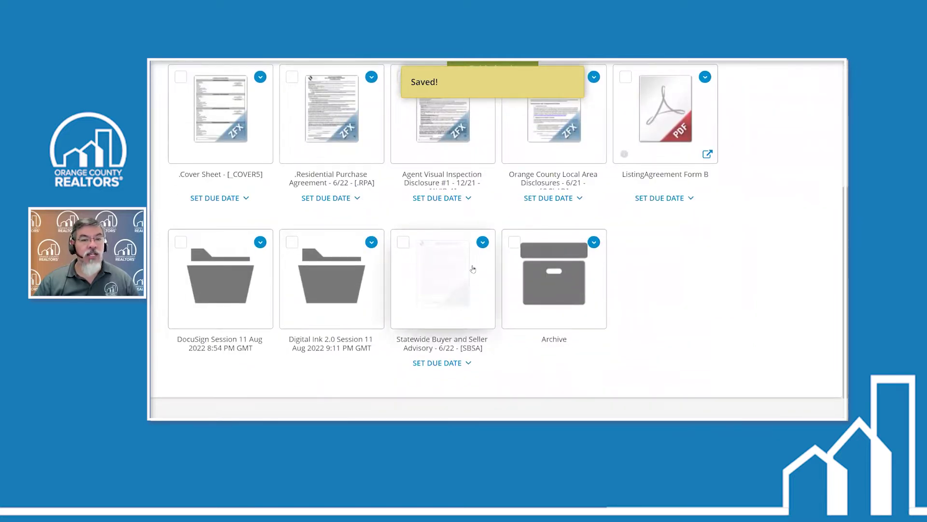
click(444, 294)
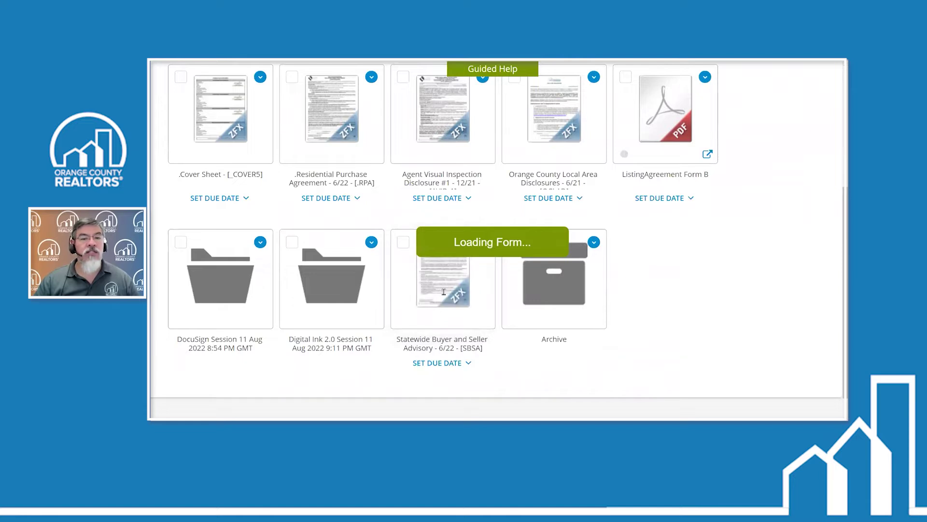
scroll(545, 303, up, 3)
scroll(545, 303, up, 8)
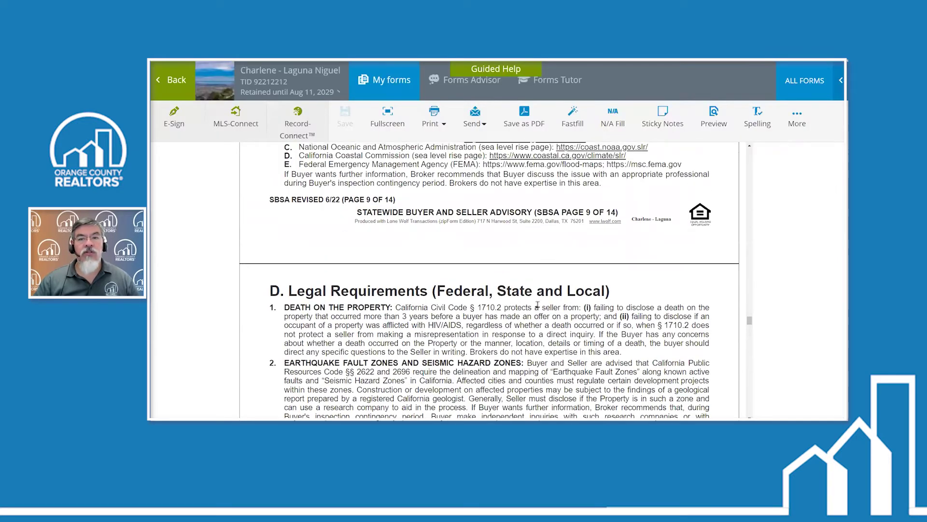
drag(750, 311, 750, 157)
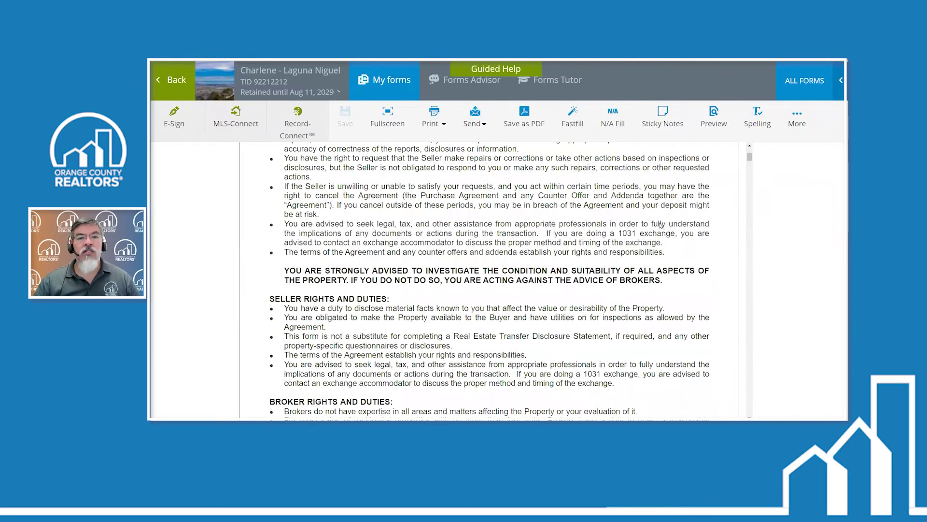
scroll(456, 164, up, 3)
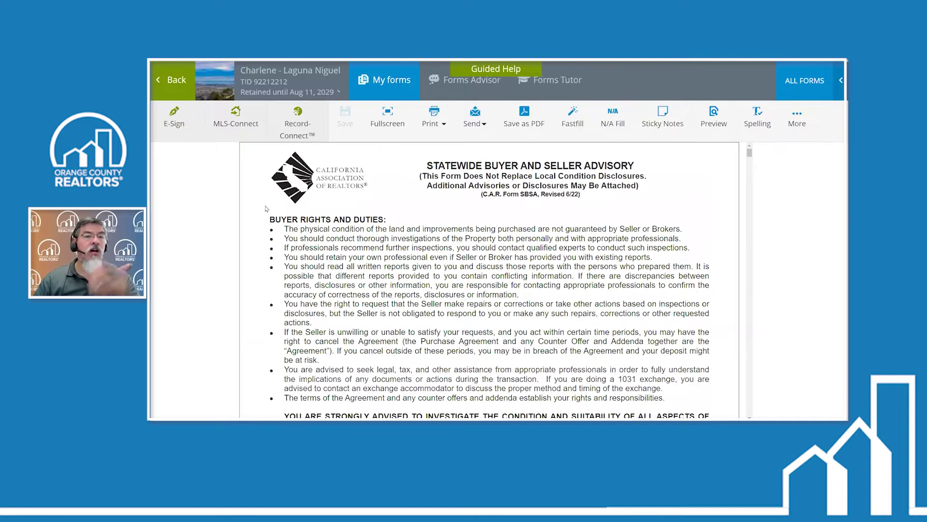
Step: Reopen the Residential Purchase Agreement, try the Probate Advisory (C.A.R. Form PA) option in paragraph 4C, and clear it again
click(171, 90)
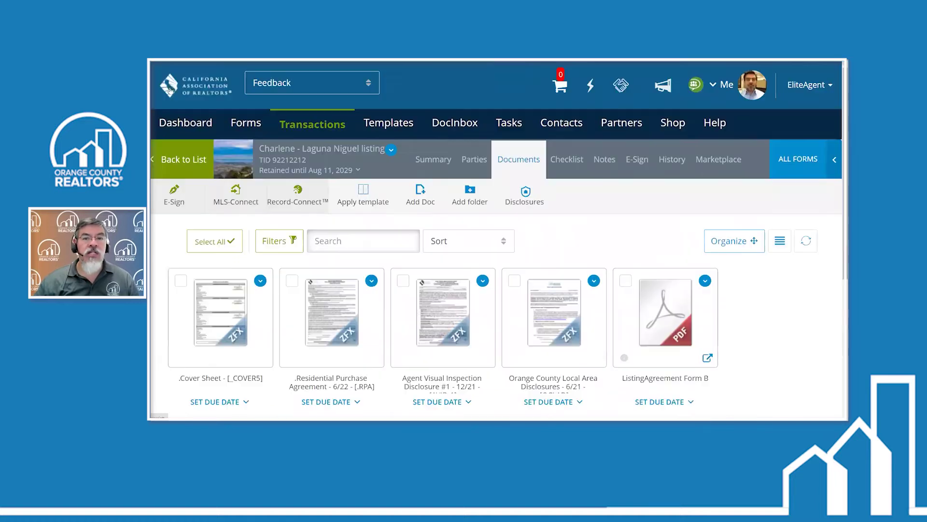
click(337, 303)
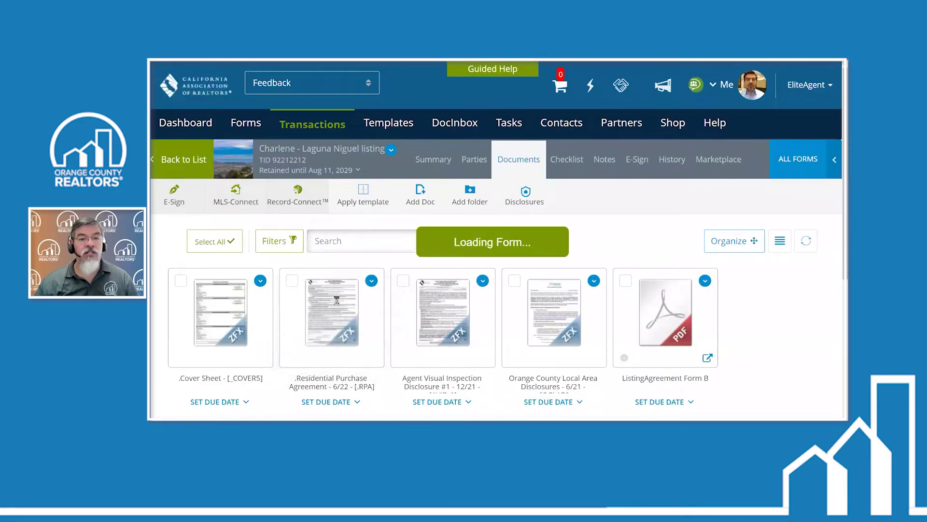
scroll(671, 300, down, 5)
scroll(670, 300, down, 15)
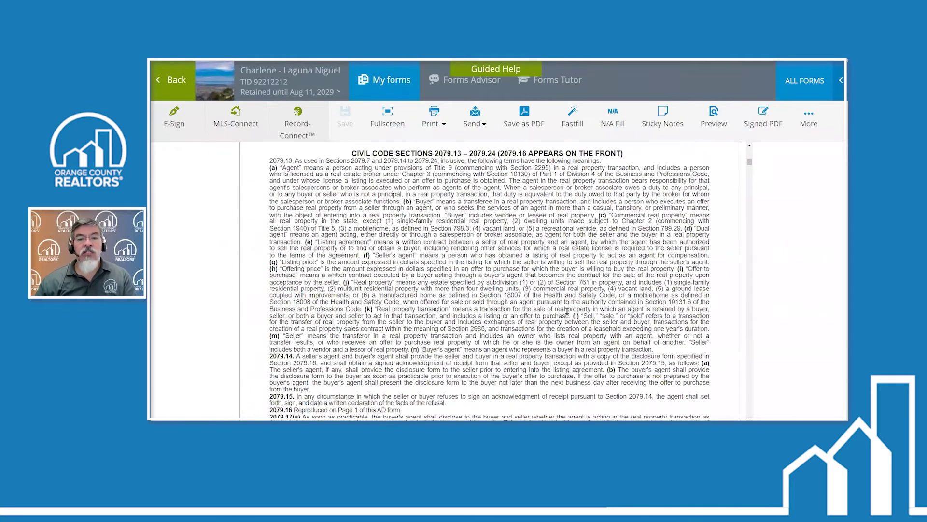
scroll(541, 315, down, 20)
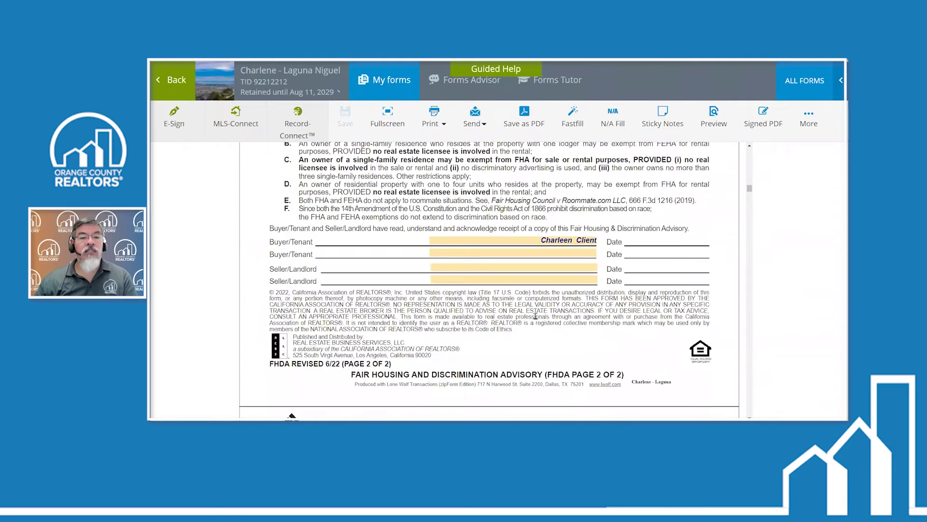
scroll(515, 319, down, 20)
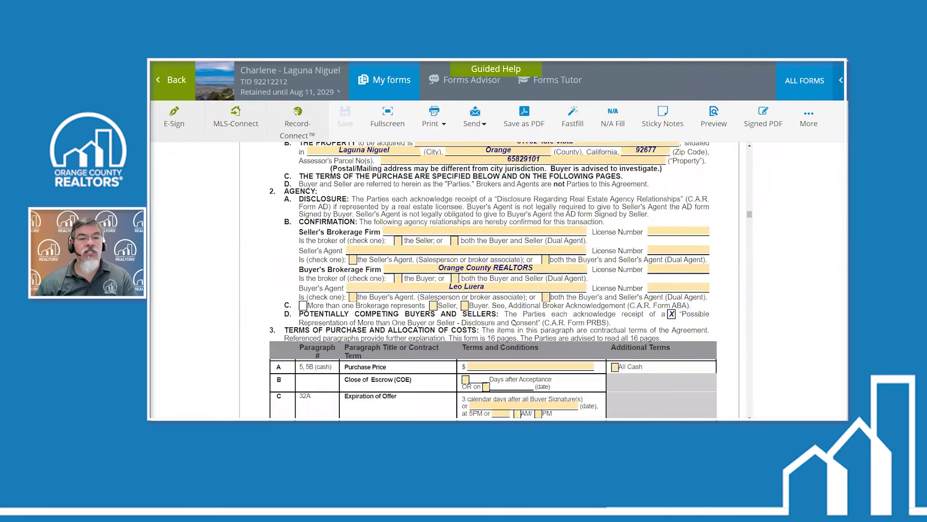
scroll(513, 319, down, 20)
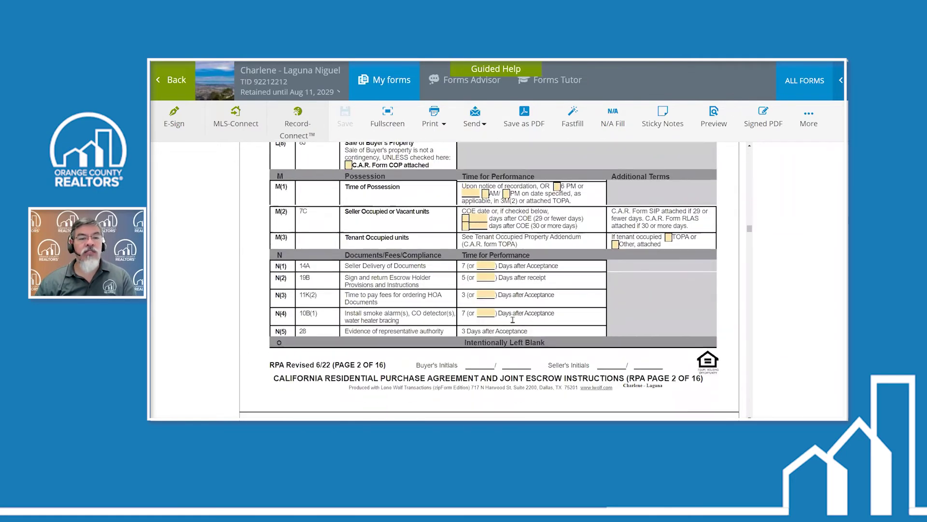
scroll(513, 319, down, 5)
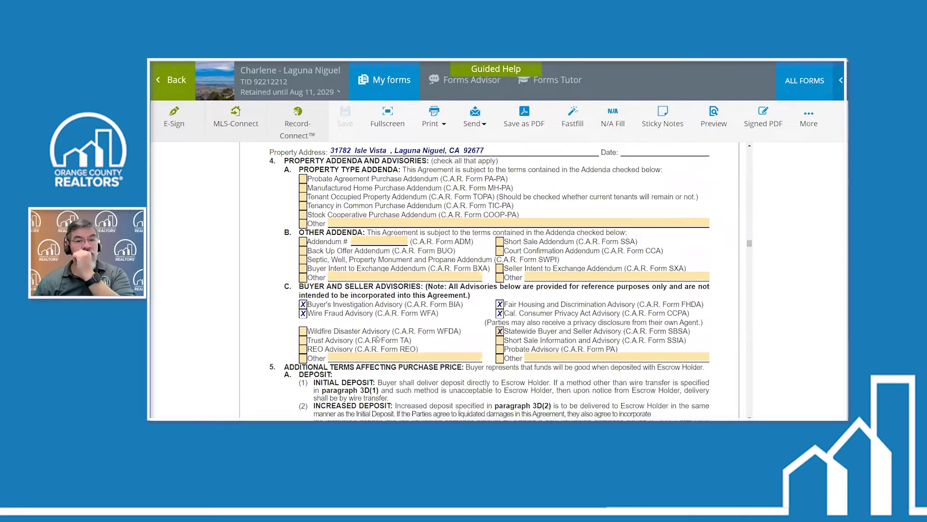
click(500, 349)
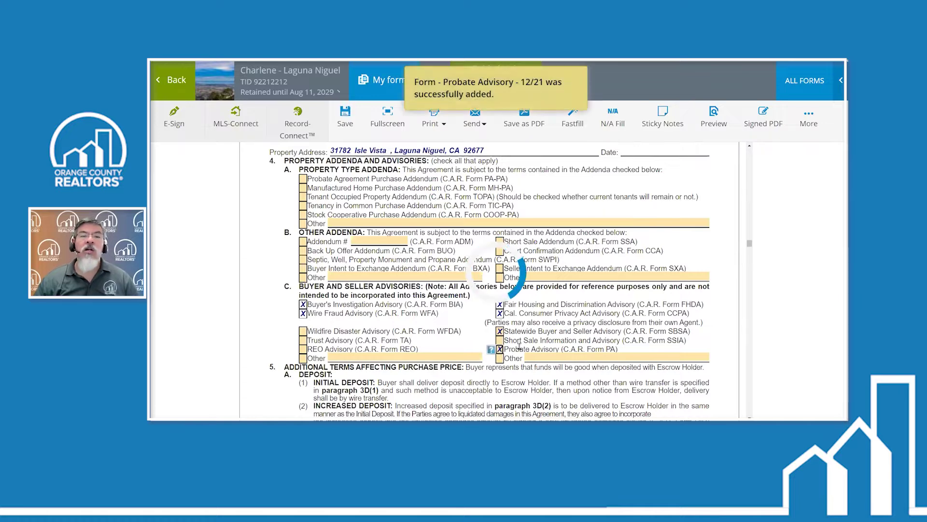
click(499, 349)
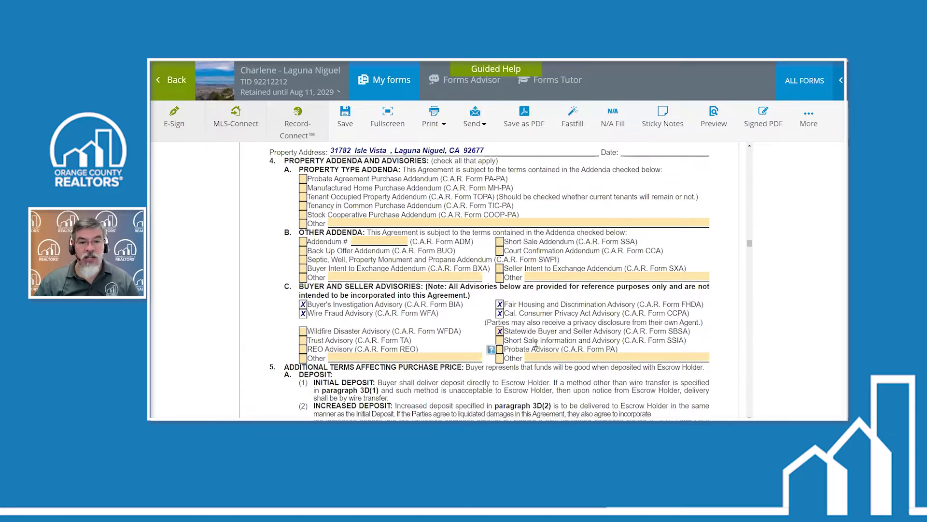
Step: Delete the Probate Advisory - 12/21 form from the transaction's documents
click(175, 82)
scroll(758, 335, down, 5)
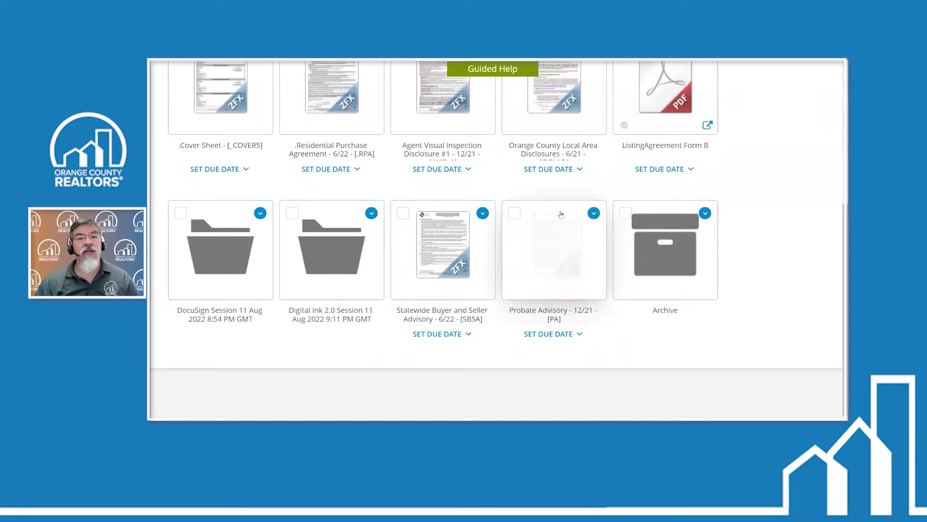
click(594, 214)
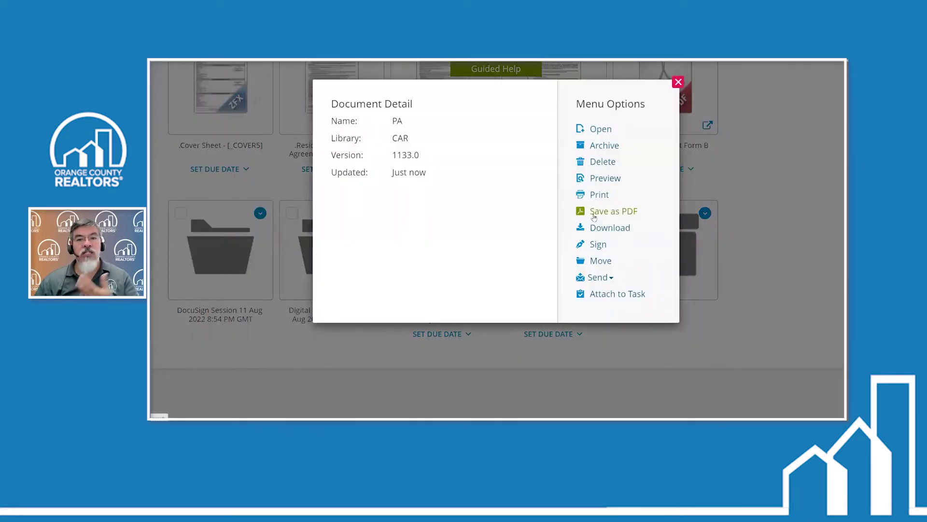
click(602, 163)
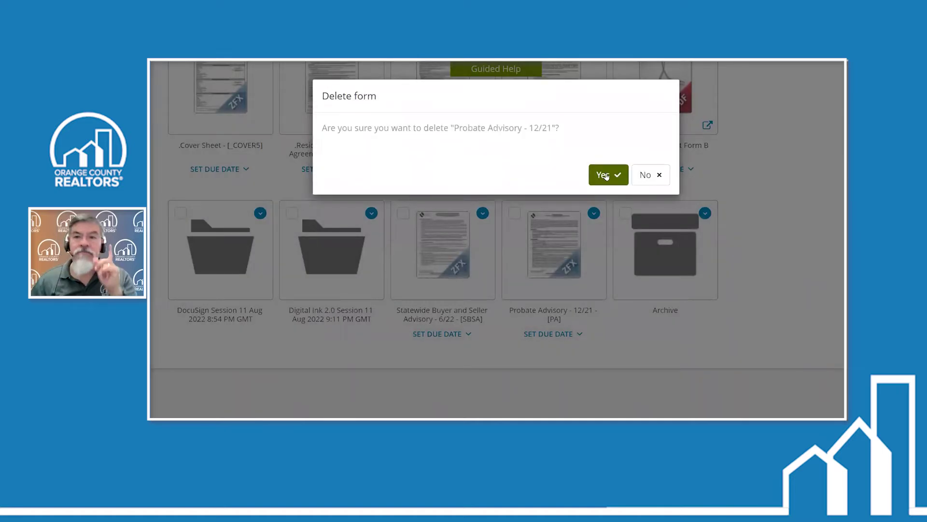
click(607, 175)
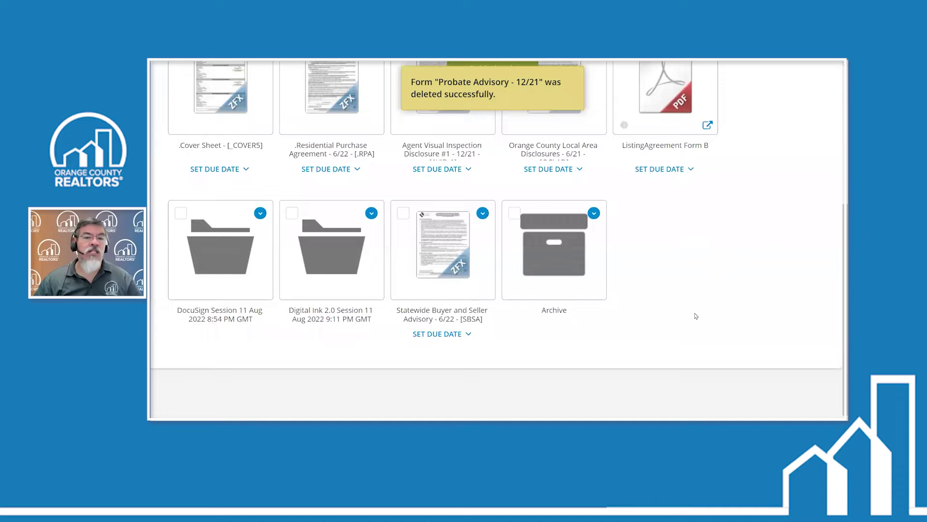
Step: Reopen the Residential Purchase Agreement at paragraph 4, Property Addenda and Advisories
scroll(696, 317, up, 3)
scroll(694, 316, up, 3)
click(619, 298)
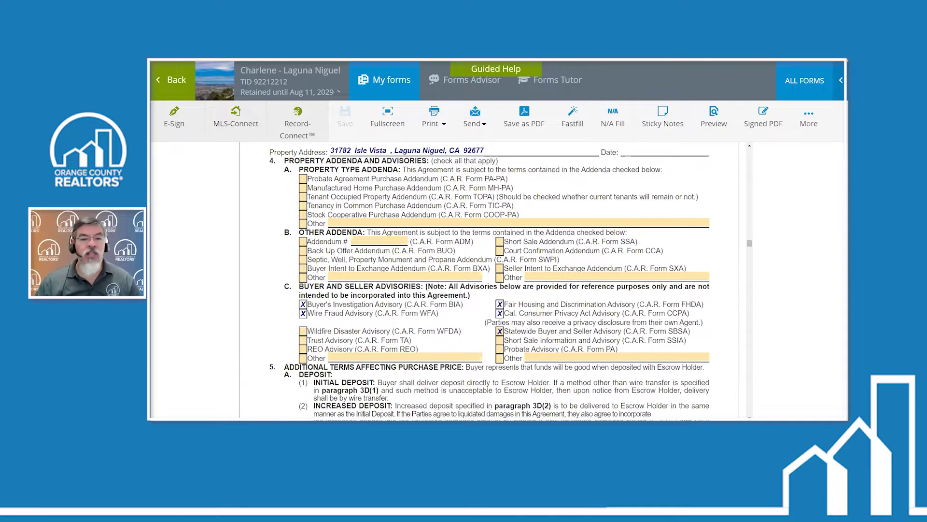
Step: View the Auto Adding Addendum slide of the zipForm Plus Advance Tips presentation in PowerPoint, and switch back to the purchase agreement
mouse_move(495, 425)
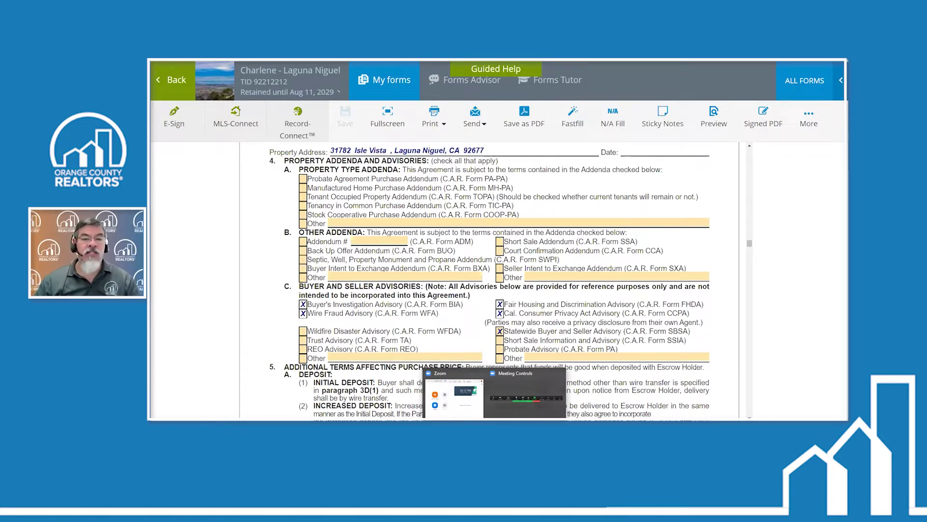
mouse_move(379, 411)
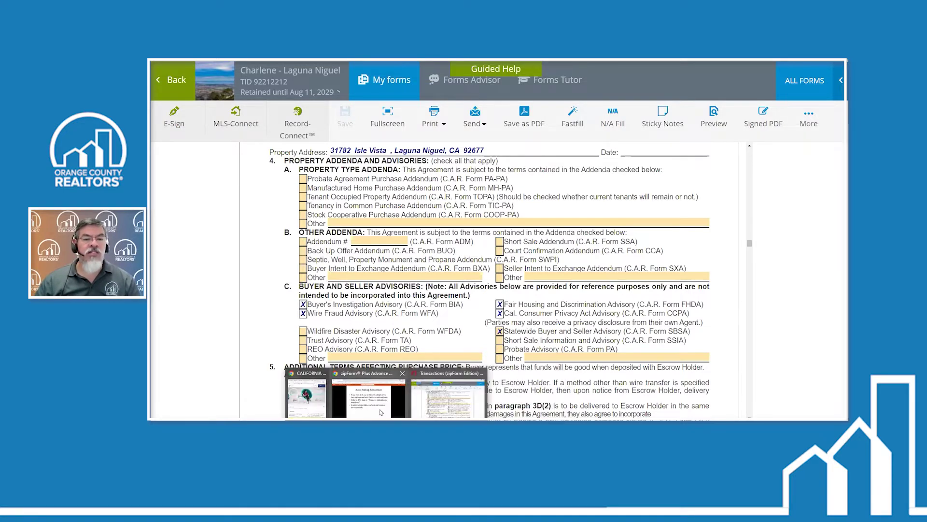
click(379, 411)
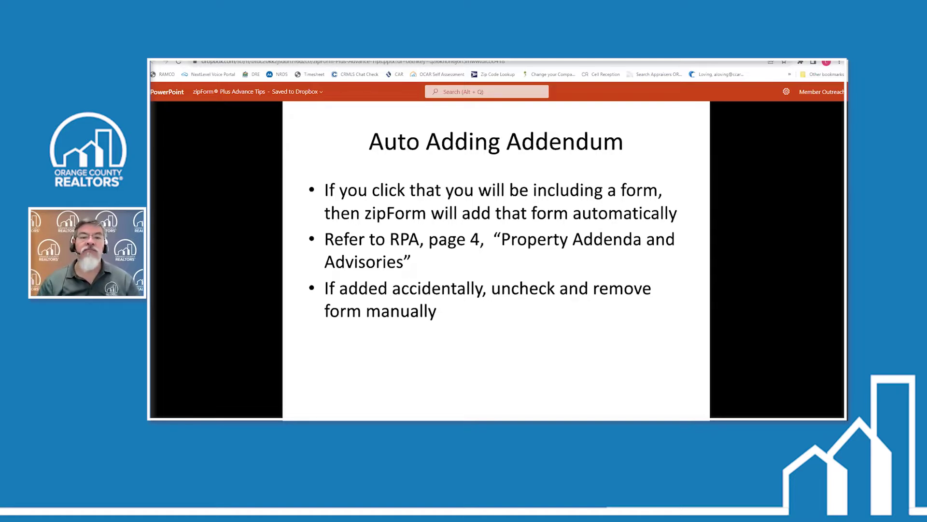
click(520, 328)
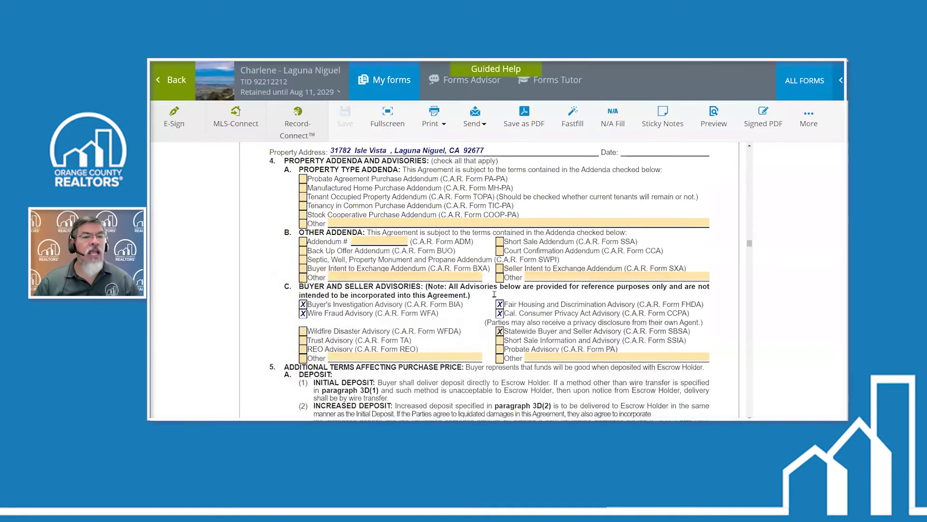
Step: Look through the purchase agreement from paragraph 4, Property Addenda and Advisories, to paragraph 14, Time Periods
scroll(488, 307, down, 1)
scroll(488, 307, down, 15)
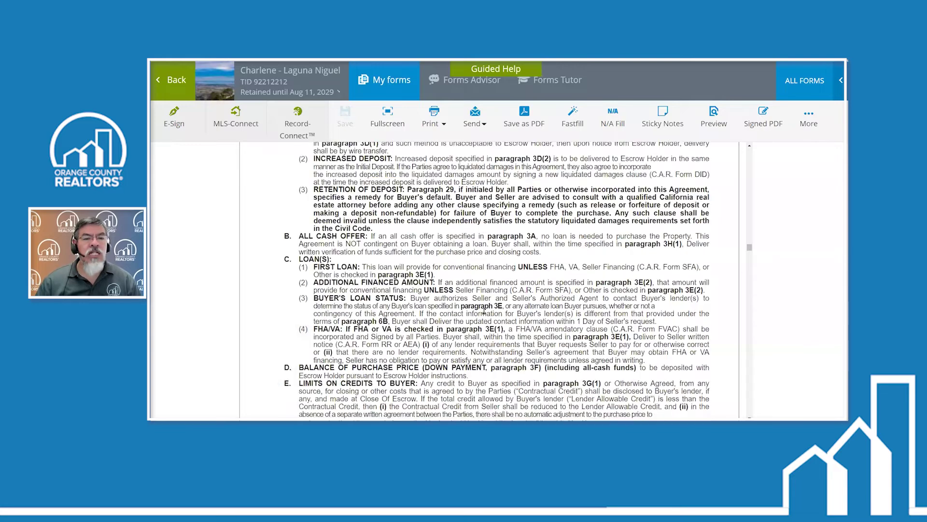
scroll(485, 311, down, 10)
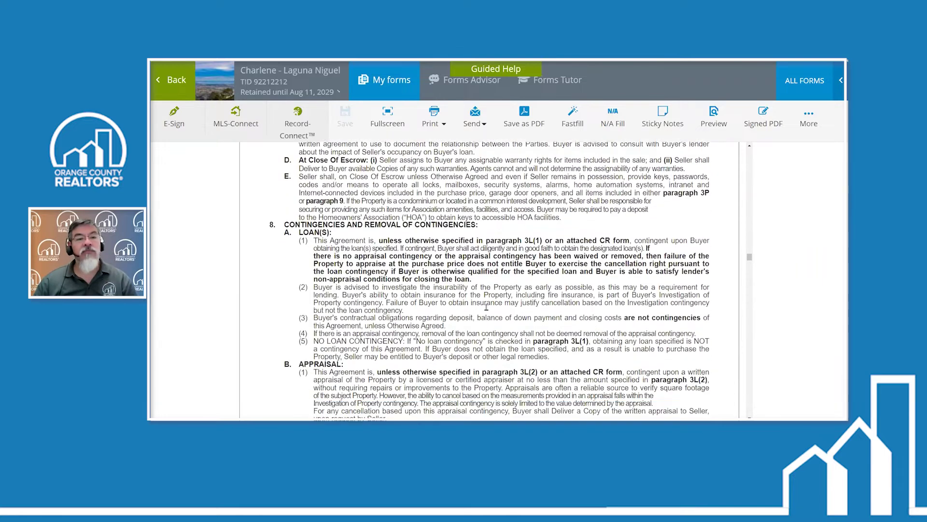
scroll(487, 307, down, 5)
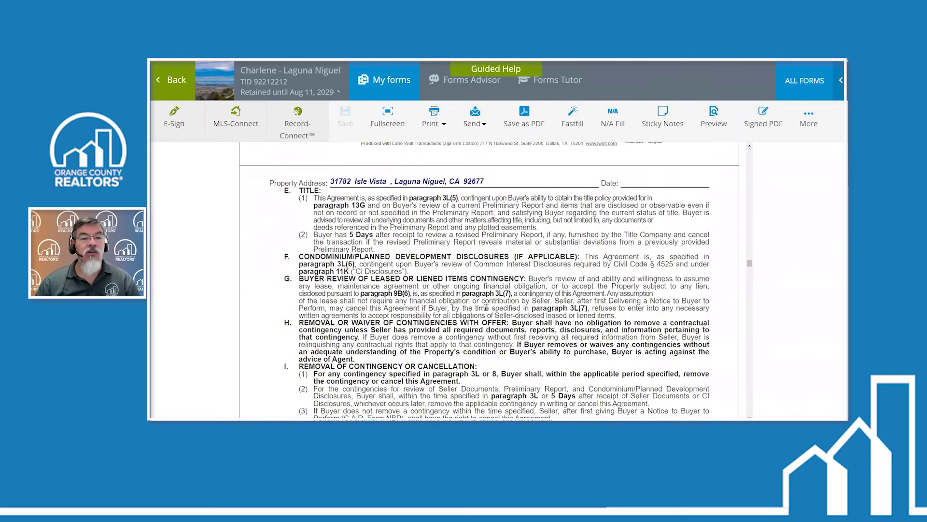
scroll(485, 307, down, 1)
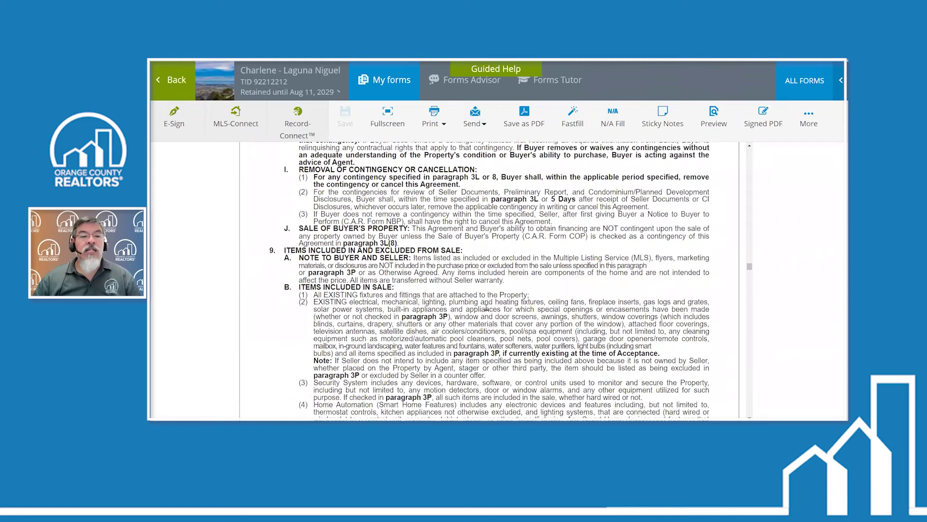
scroll(488, 306, down, 6)
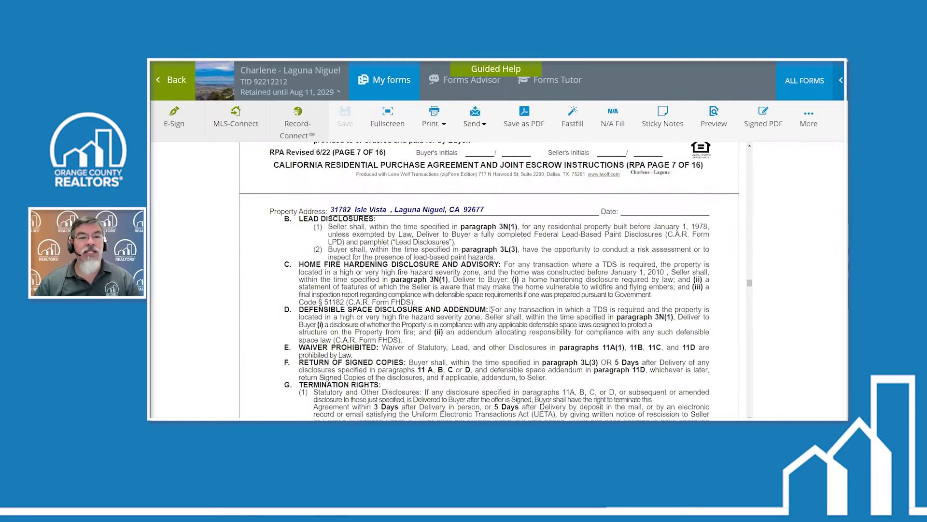
scroll(491, 310, down, 12)
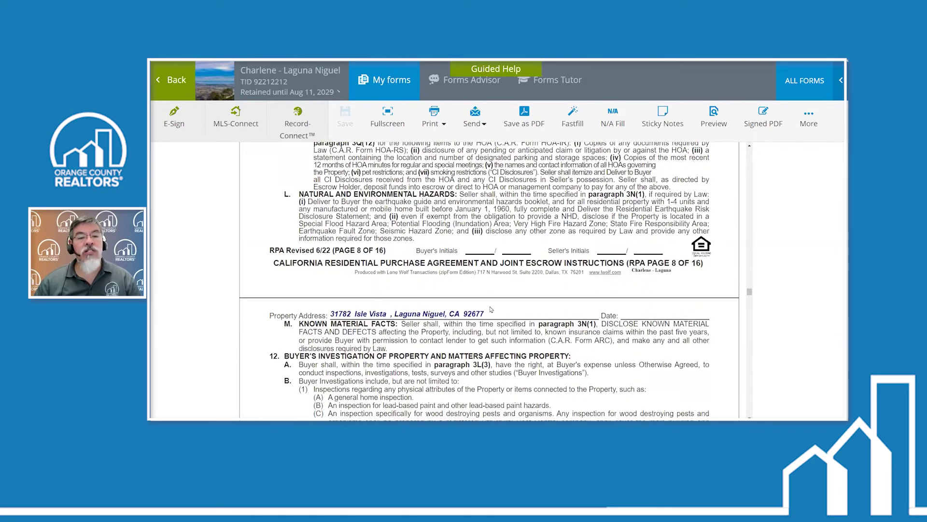
scroll(491, 304, down, 4)
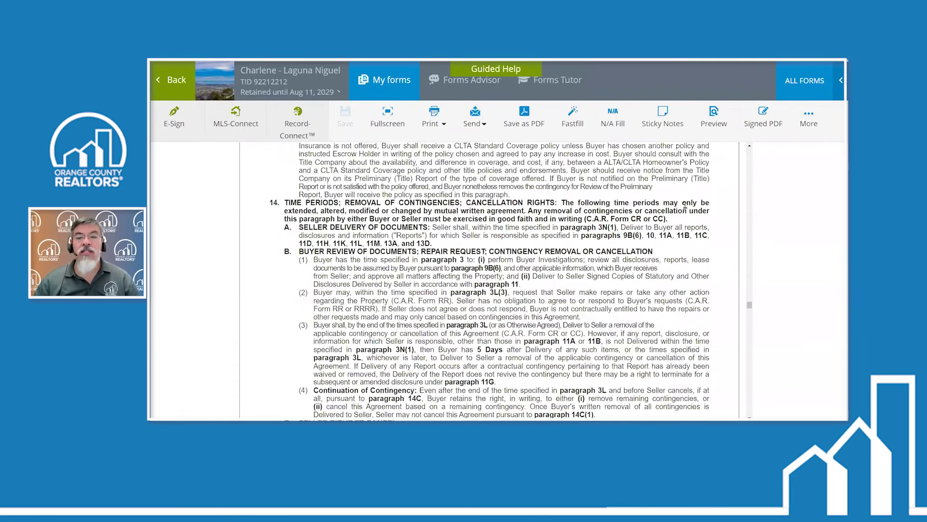
Step: Return to paragraph 3G(2) and begin the Additional Finance Terms with "START I am going to just type letters like crazy"
scroll(752, 165, up, 5)
scroll(752, 165, up, 15)
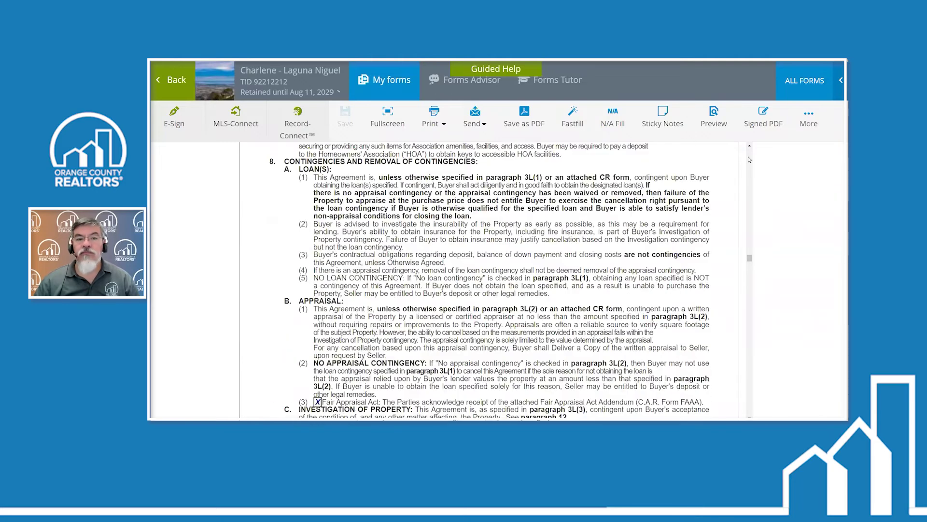
scroll(749, 159, up, 10)
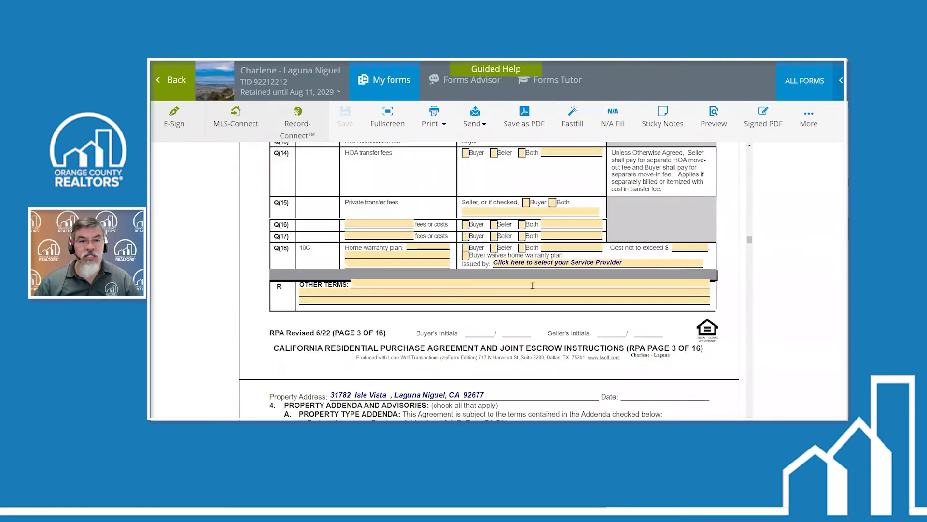
scroll(471, 307, up, 1)
scroll(471, 307, up, 5)
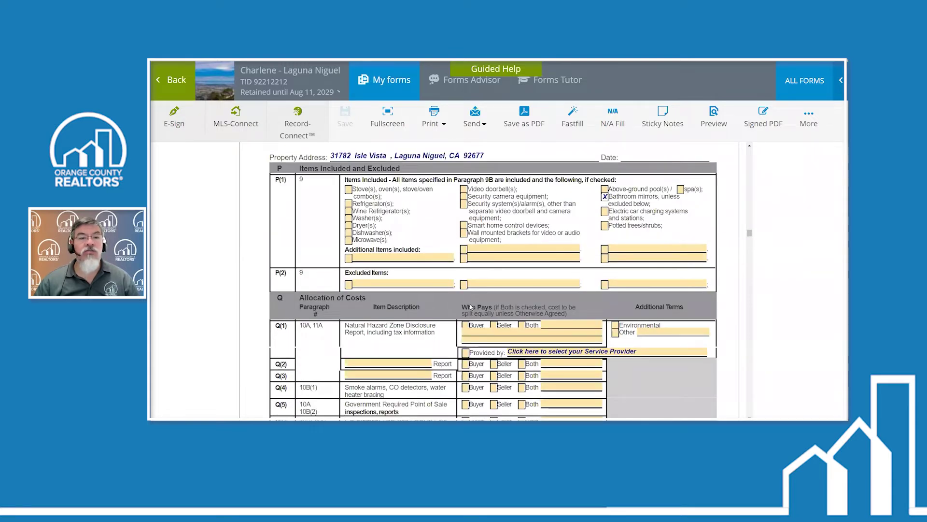
scroll(462, 304, up, 3)
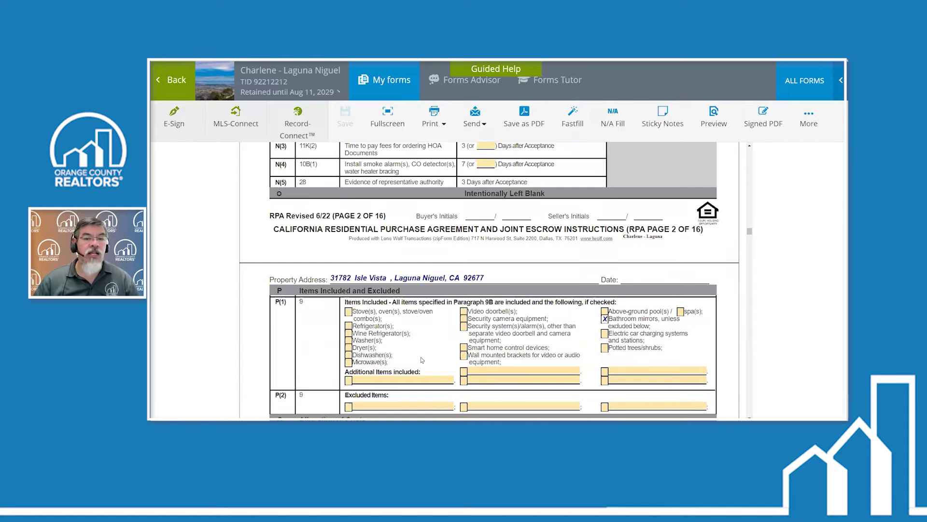
scroll(420, 362, up, 3)
scroll(424, 359, up, 10)
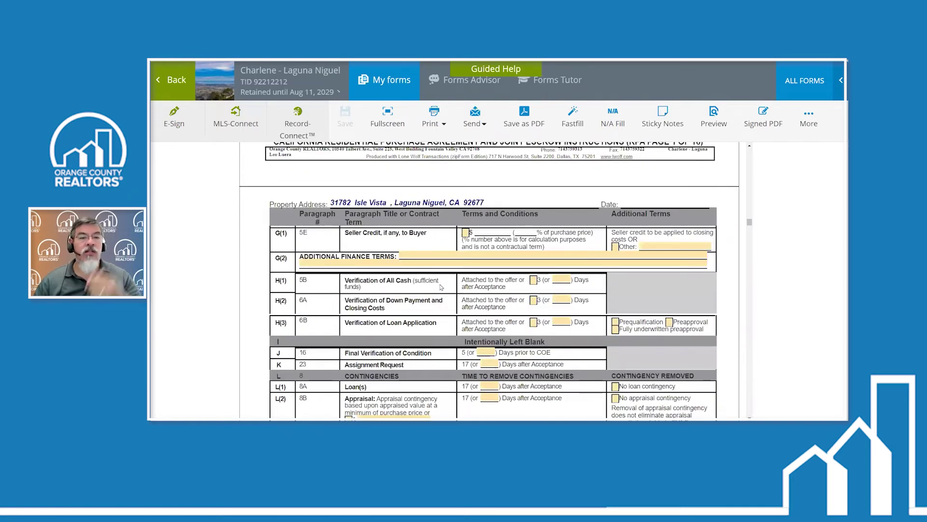
click(407, 254)
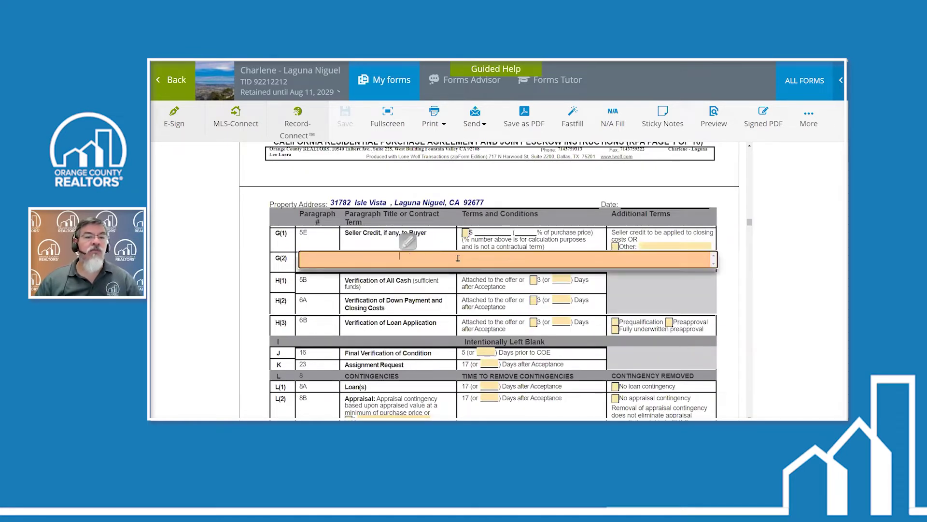
text(START)
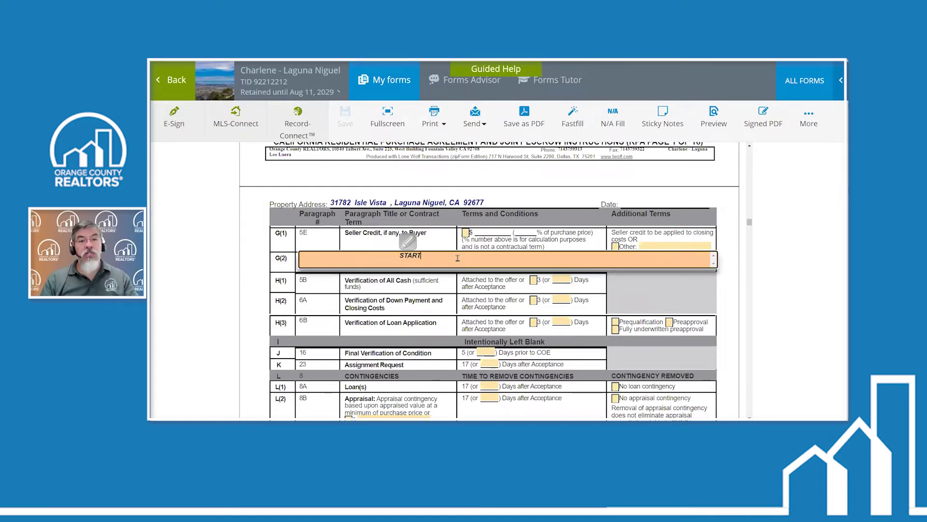
text( I am)
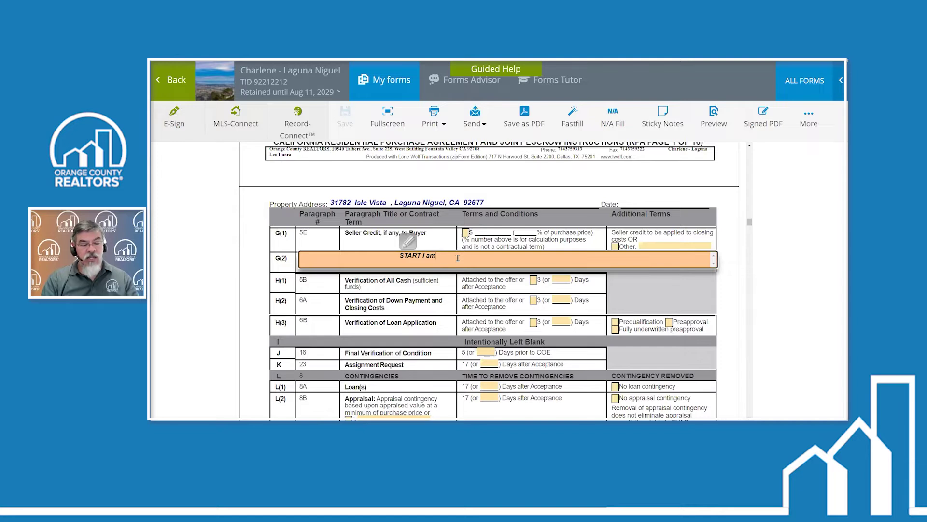
text( going to just)
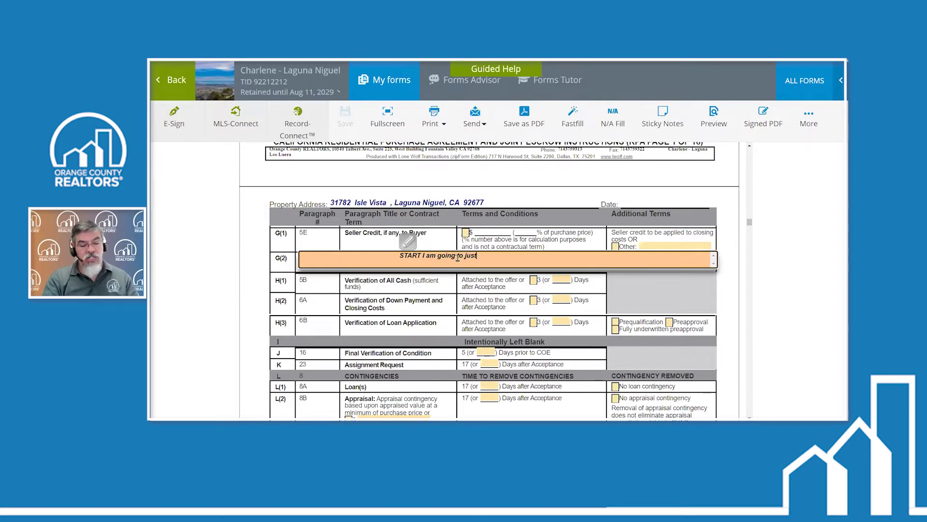
text( type lett)
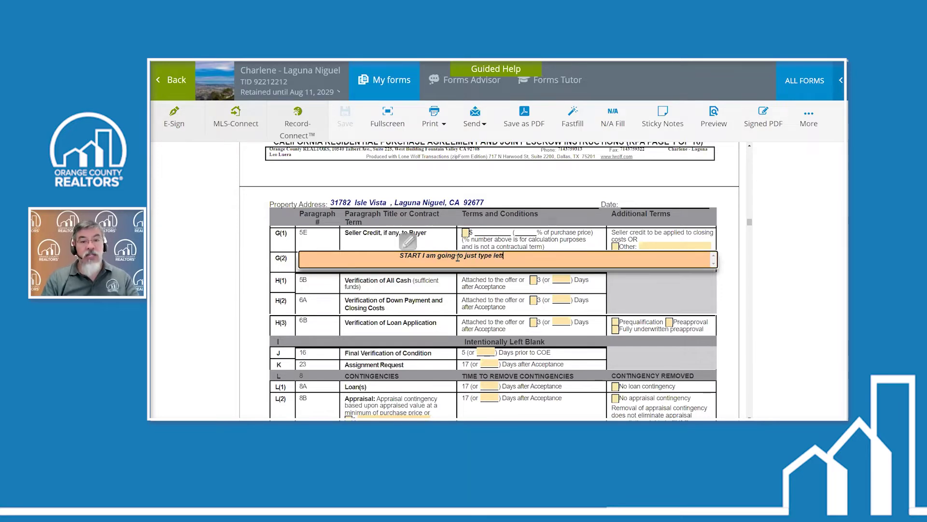
text(ers like )
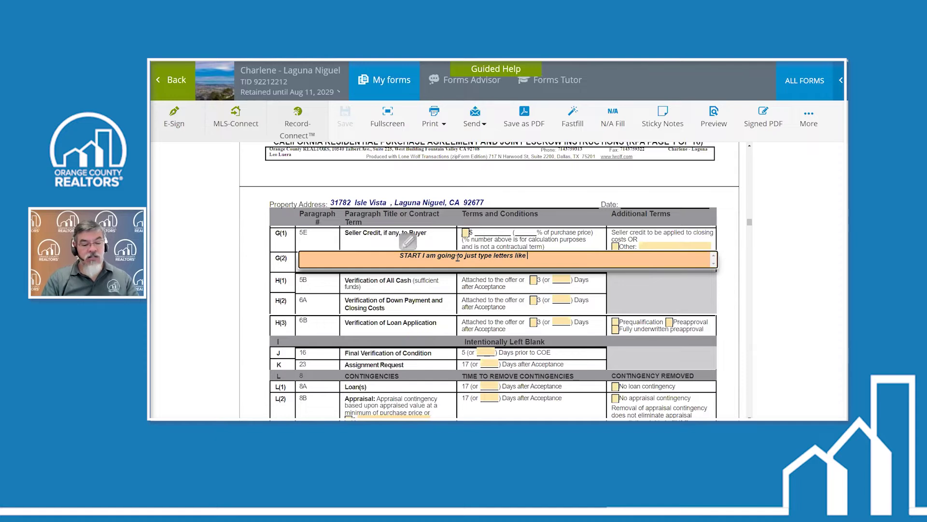
text(crazy)
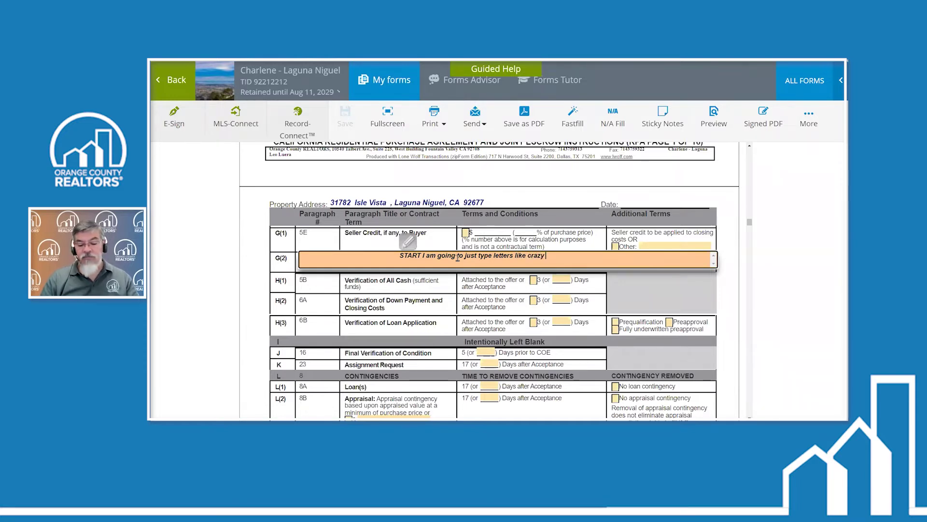
Step: Extend the Additional Finance Terms past the two visible lines with random letters and numbers, finish with "12512 END", and leave the field
text( jkhajkha )
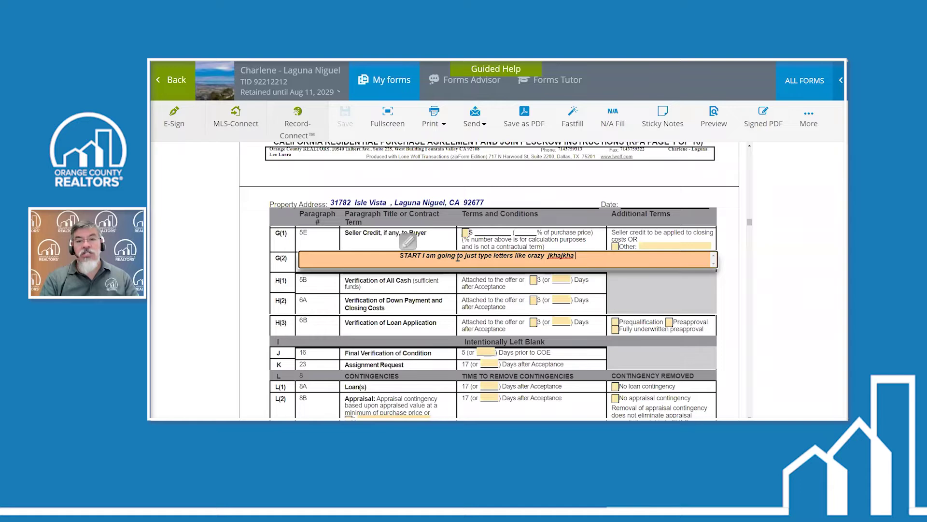
text(dfjasio oihaiodfio asdiopoasdioasoidoias)
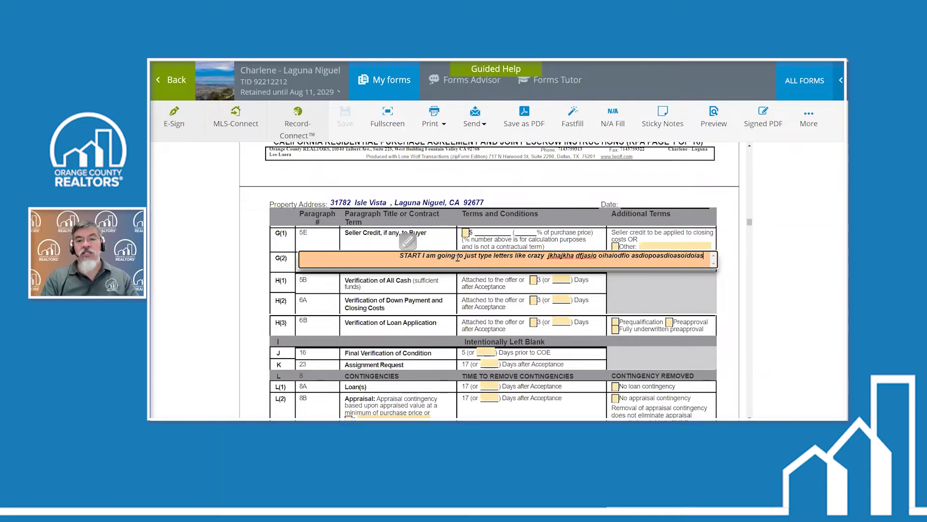
text(jjfjaj 2312)
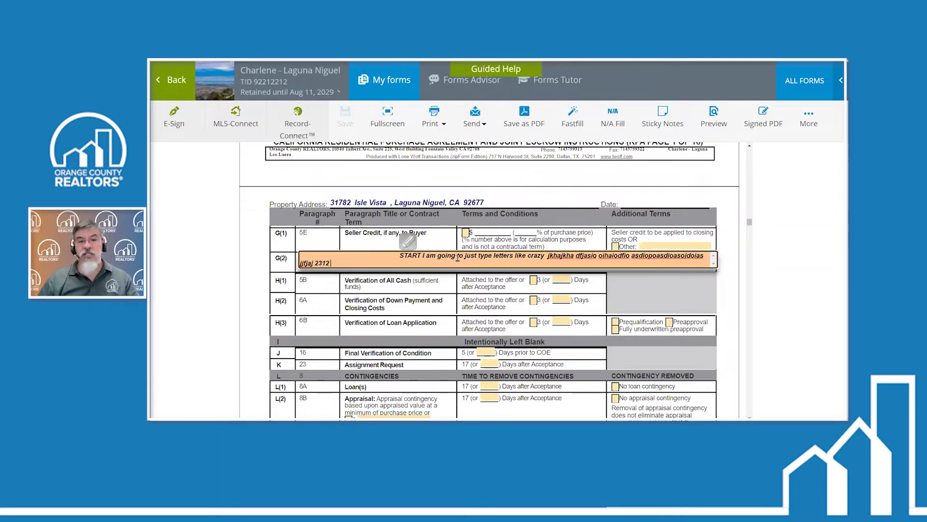
text( 343545 767867974 1231)
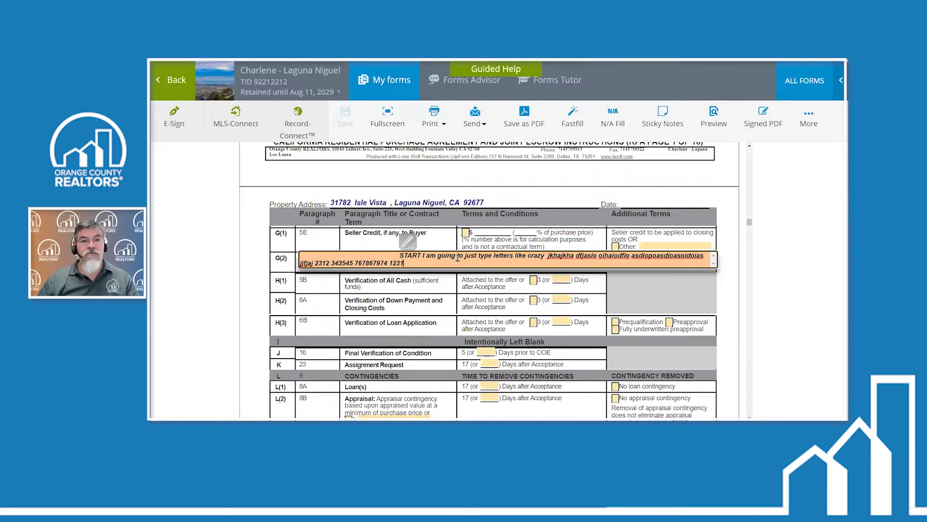
text(368789 41313156 4654)
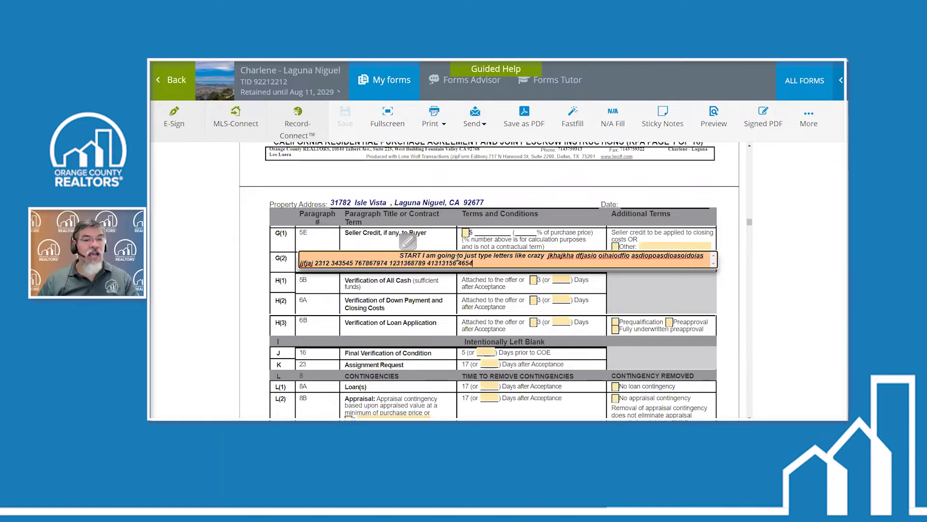
text(646 67897879879)
text( hjbghj uygu  hk hoh a)
text(ohdfa sodhaosda hd adohaocda)
text(sa ajhdjk shdjkasho)
text(jka kasdk jahsd 7897897 )
text(97987 987)
text(514)
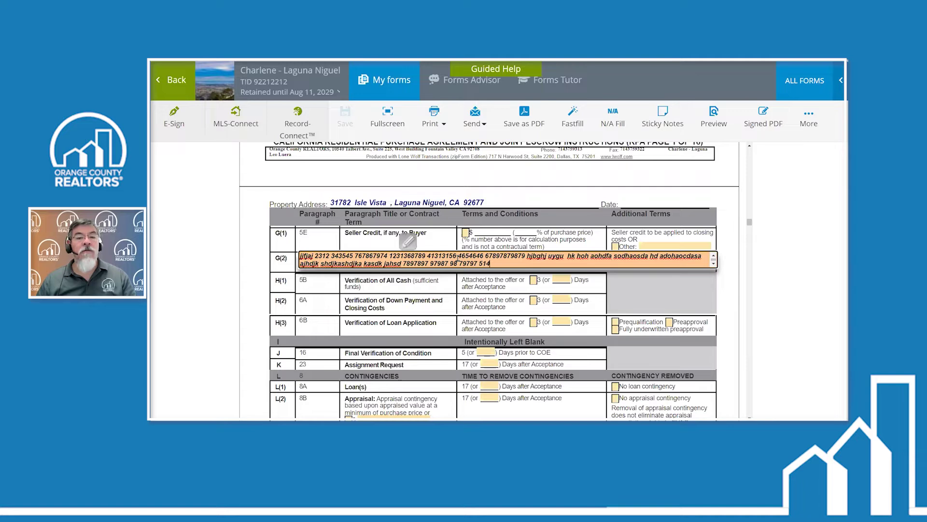
text(564564 564 6464 64)
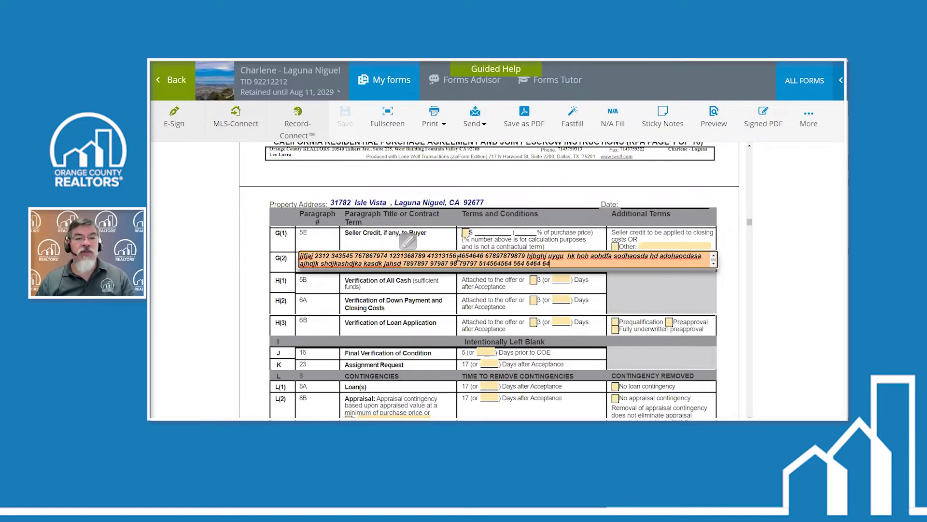
text(6 4562 3123154 7)
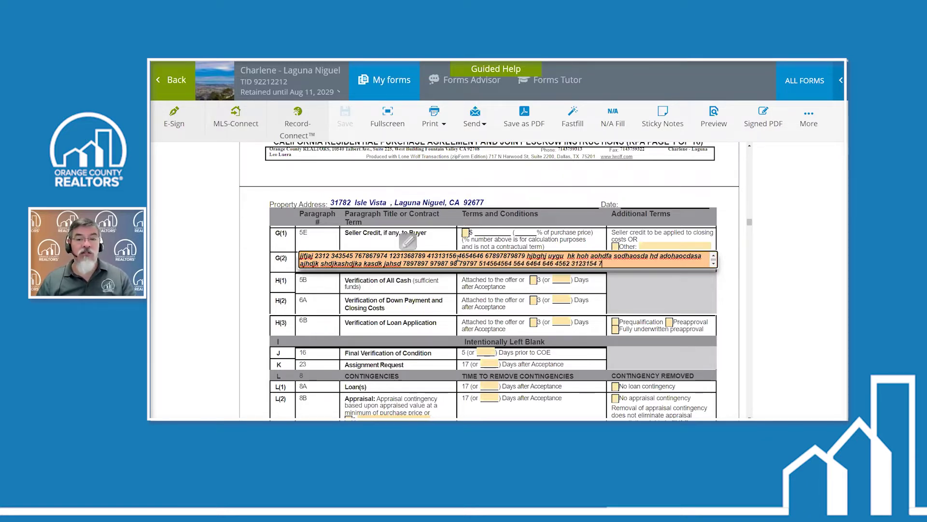
text(8979 9 7 9 9798999)
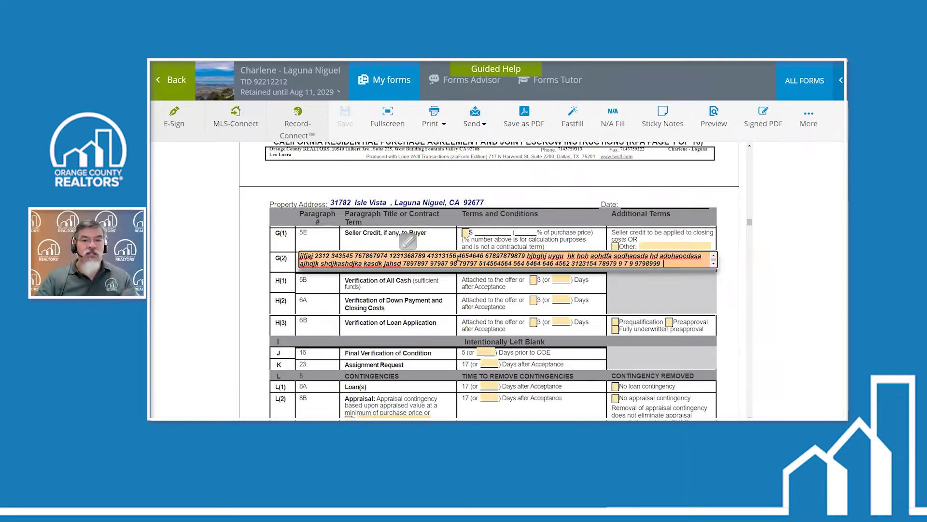
text(  7)
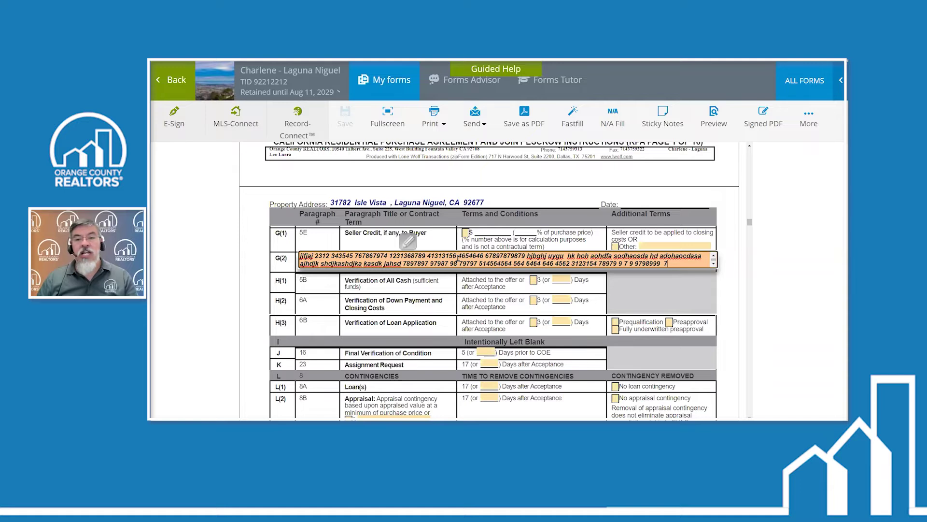
text(8878 7878787)
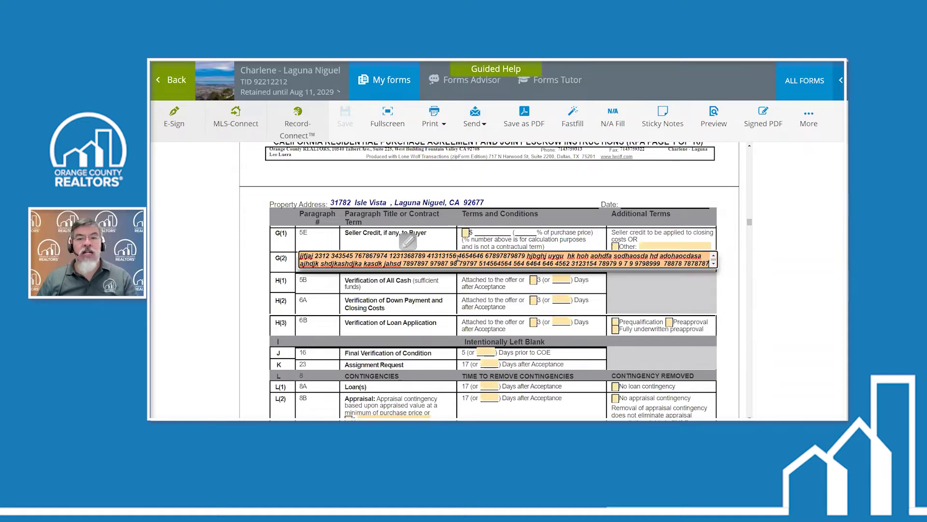
text( 12512  END)
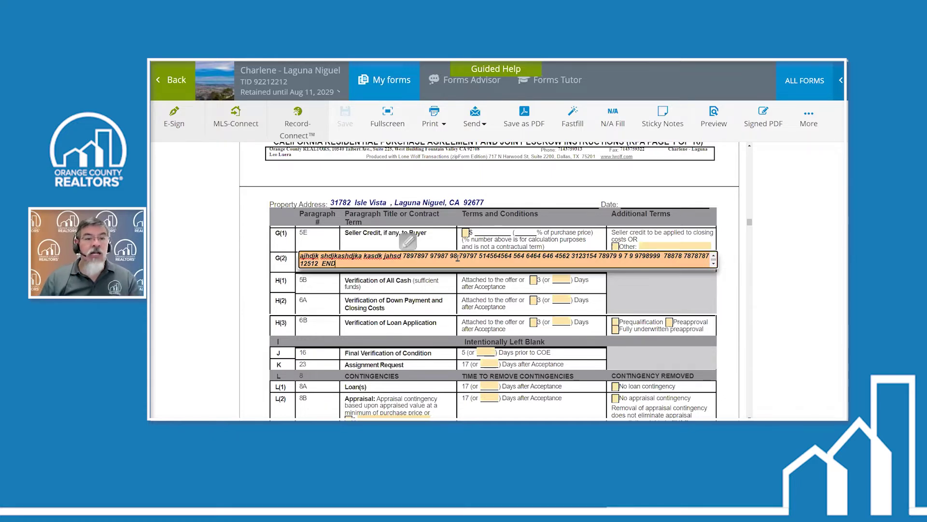
key(Return)
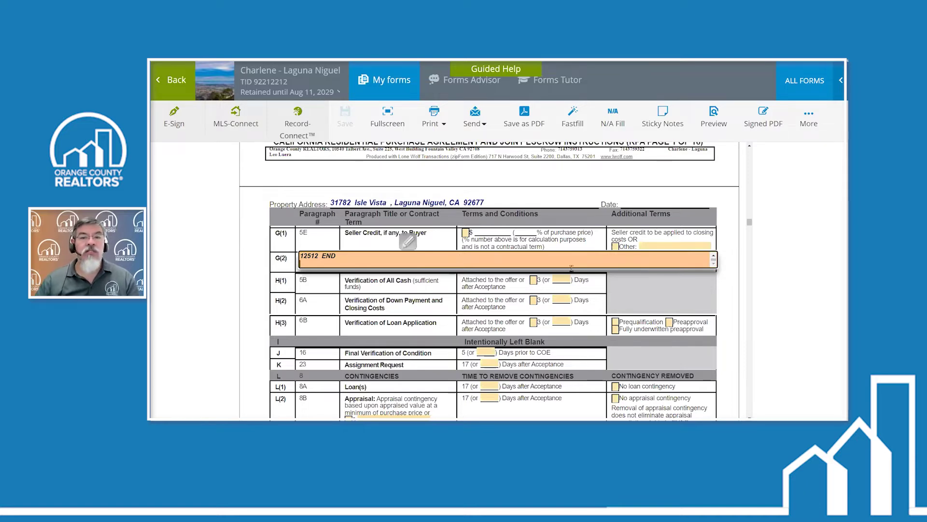
click(729, 285)
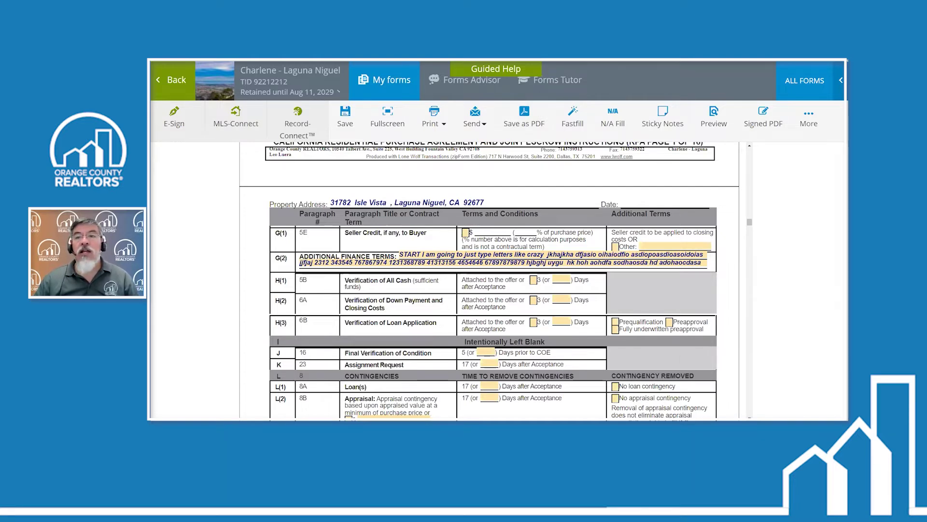
Step: Preview the purchase agreement and examine how the Additional Finance Terms in paragraph 3G(2) are printed
click(718, 122)
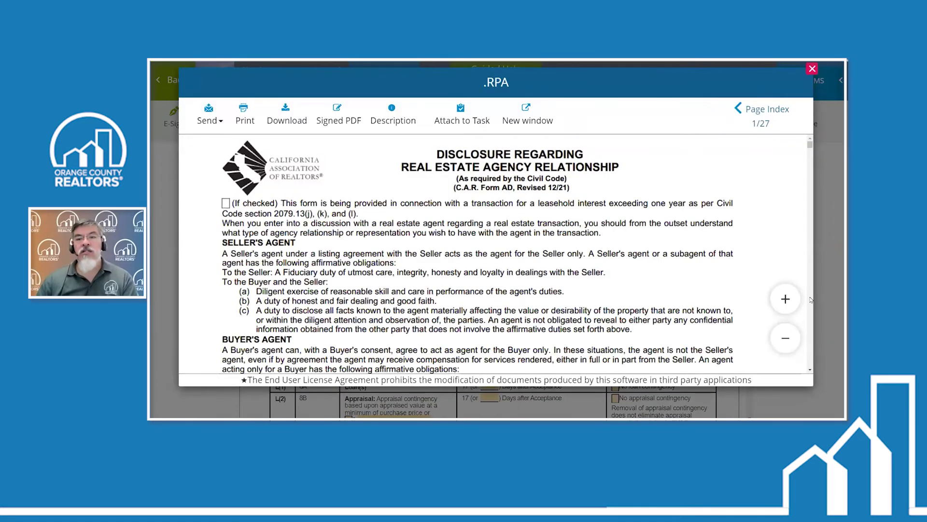
scroll(811, 300, down, 10)
scroll(811, 300, down, 15)
scroll(811, 299, down, 15)
scroll(812, 300, down, 15)
scroll(812, 299, down, 15)
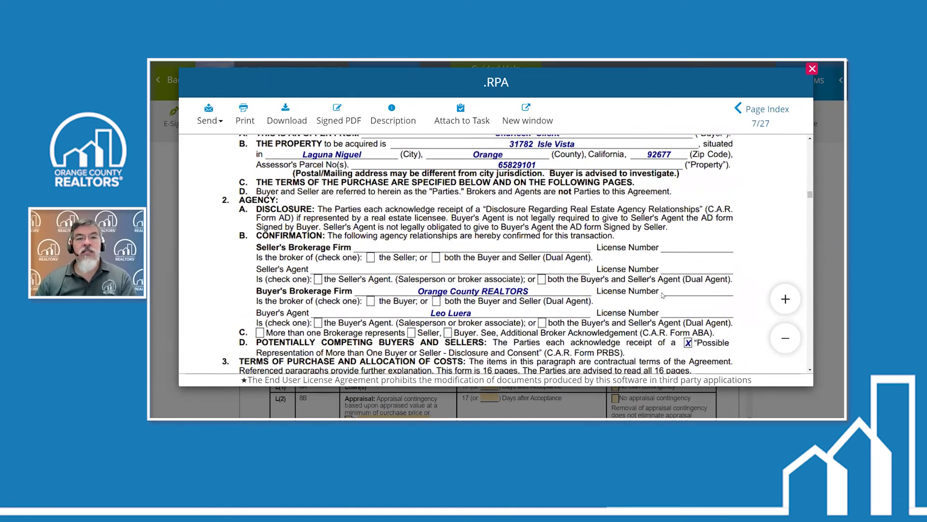
scroll(598, 285, down, 2)
scroll(597, 286, down, 5)
scroll(598, 286, down, 8)
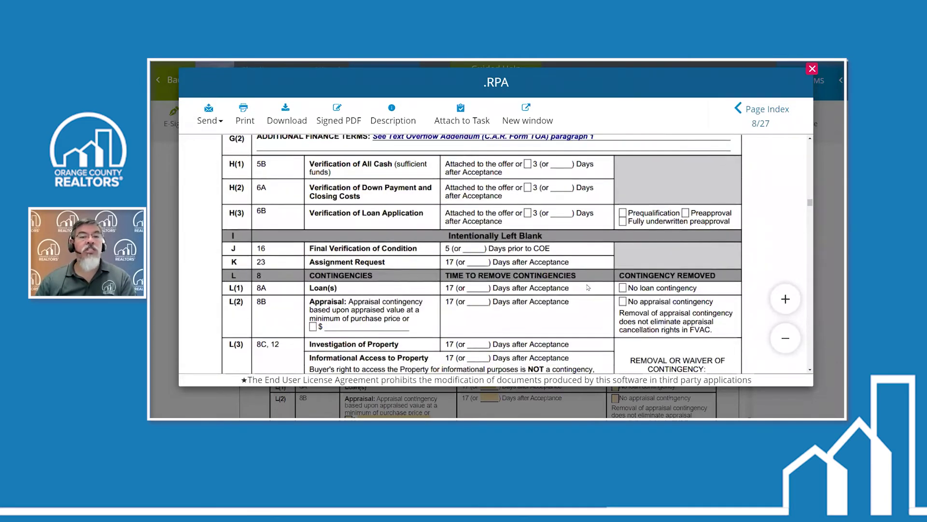
scroll(342, 211, up, 2)
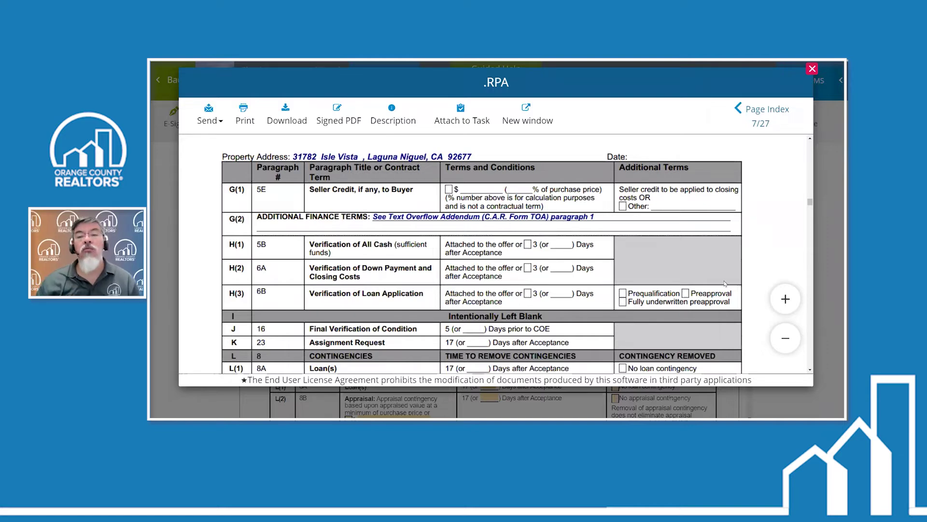
Step: Examine the Text Overflow Addendum at the end of the previewed agreement, and close the preview
scroll(811, 351, down, 10)
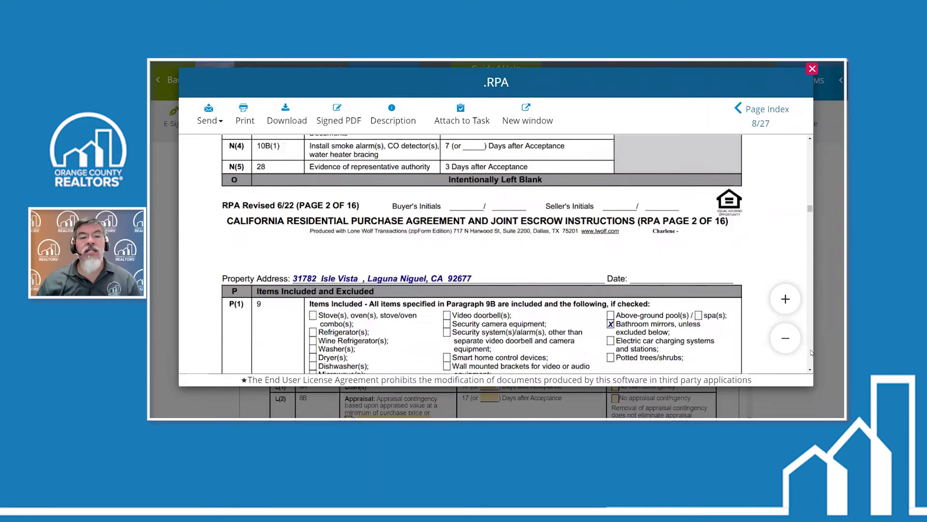
scroll(812, 353, down, 3)
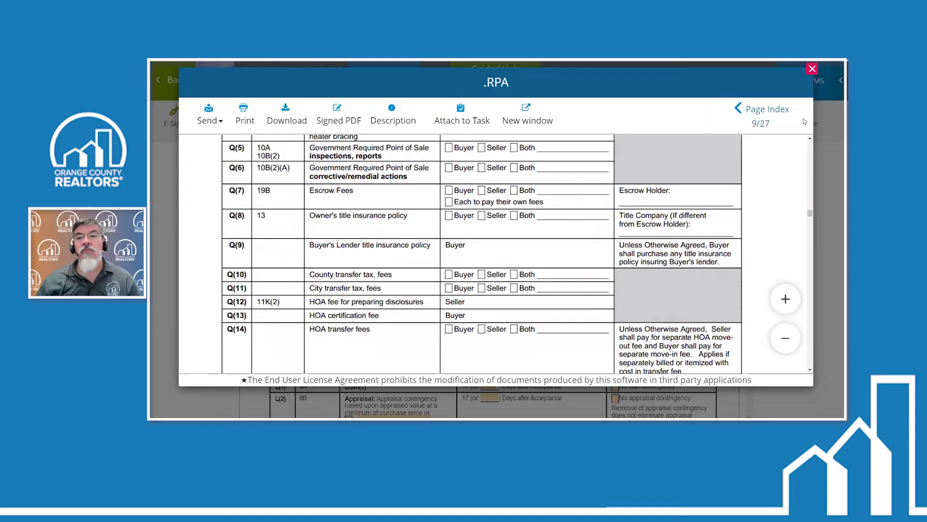
click(811, 367)
scroll(811, 365, down, 20)
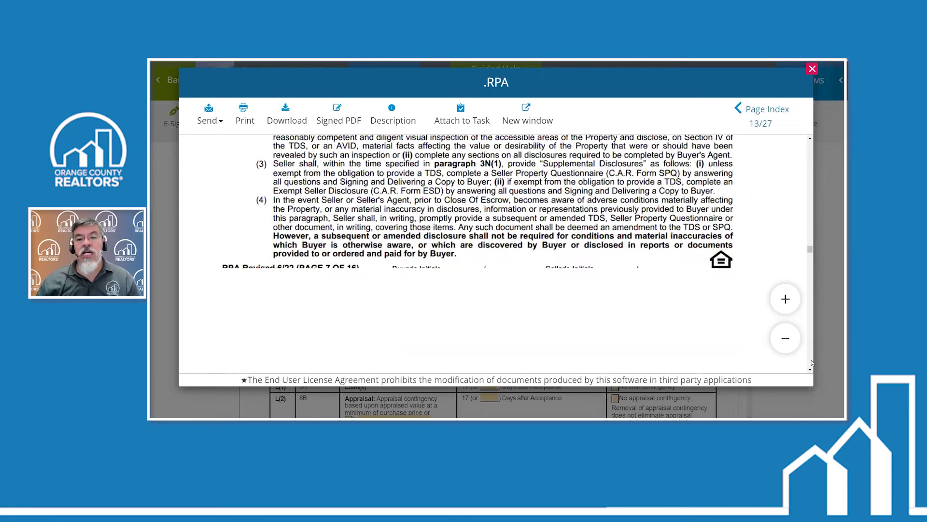
scroll(812, 363, down, 20)
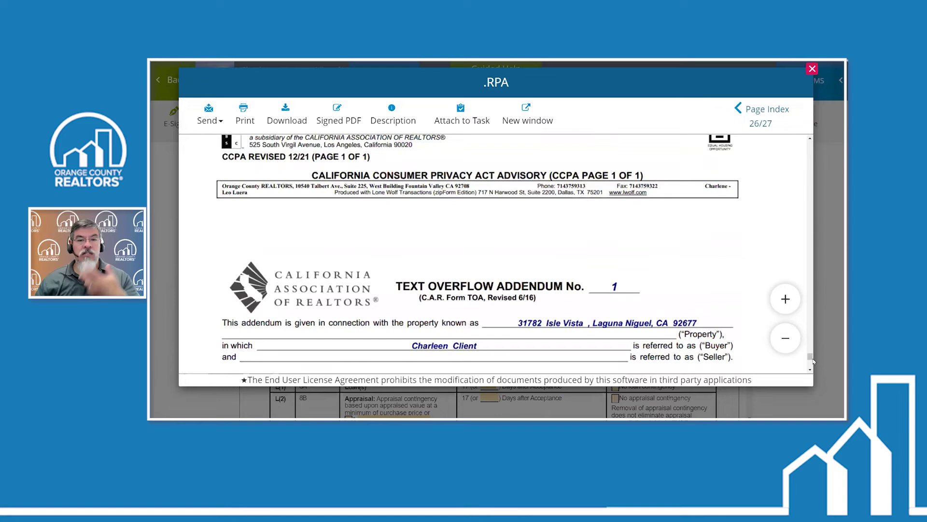
scroll(655, 288, down, 3)
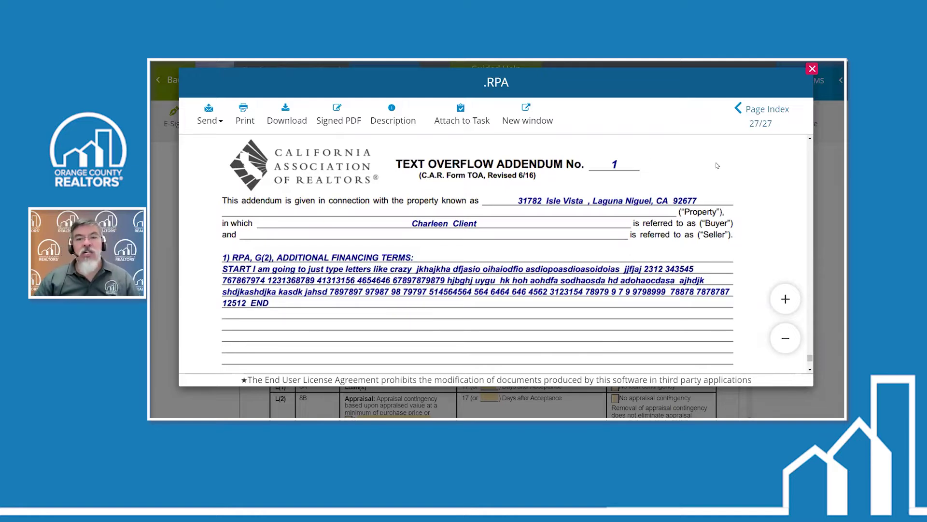
click(812, 70)
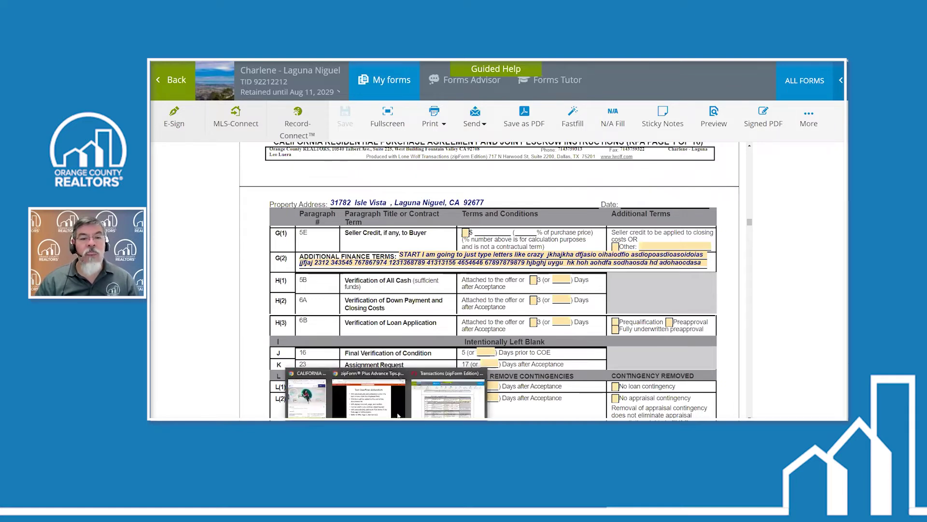
Step: Switch to the zipForm Plus Advance Tips presentation in PowerPoint and advance from the Text Overflow Addendum slide to the Clause Manager slide
click(396, 414)
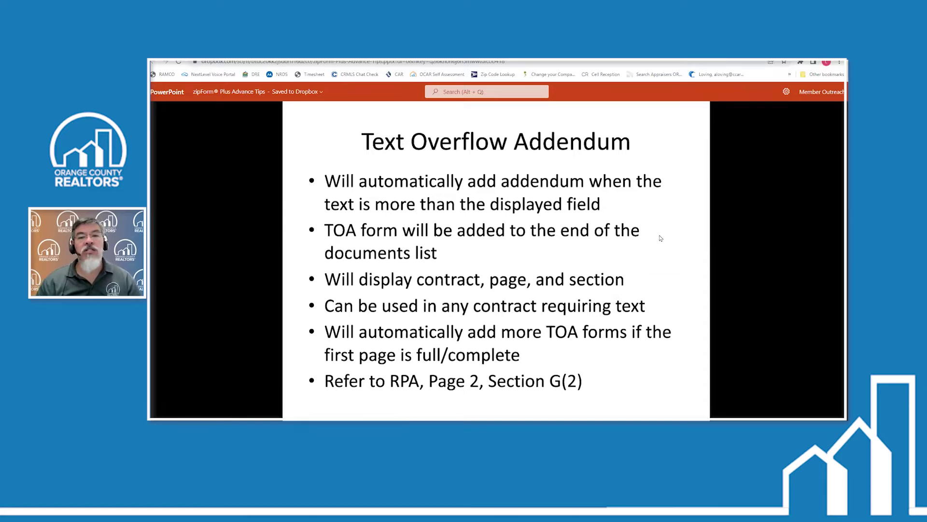
click(660, 237)
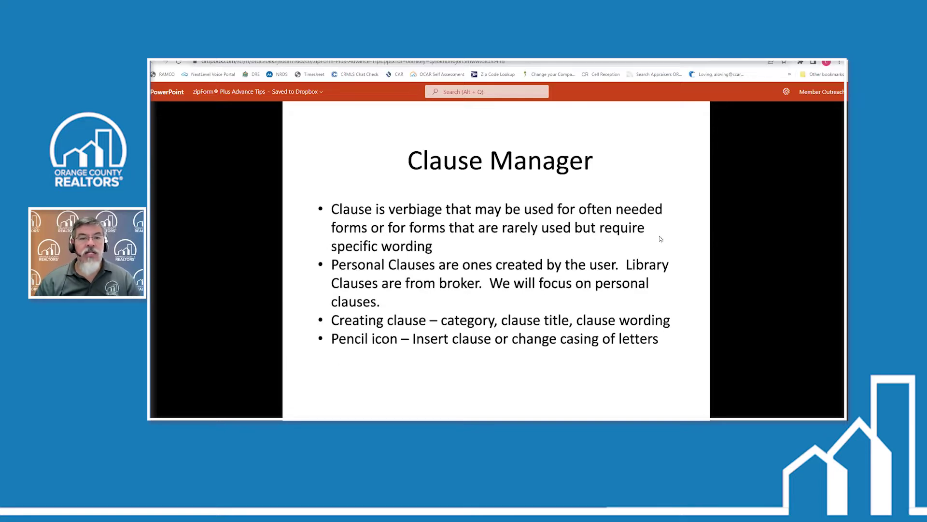
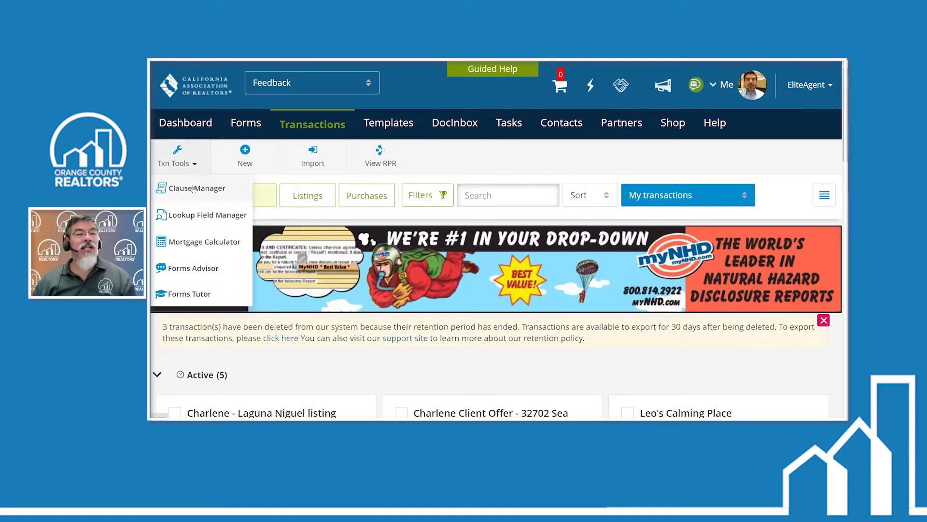
Step: Open the Clause Manager from the transaction tools and start a new personal clause in the Buyer category
click(201, 191)
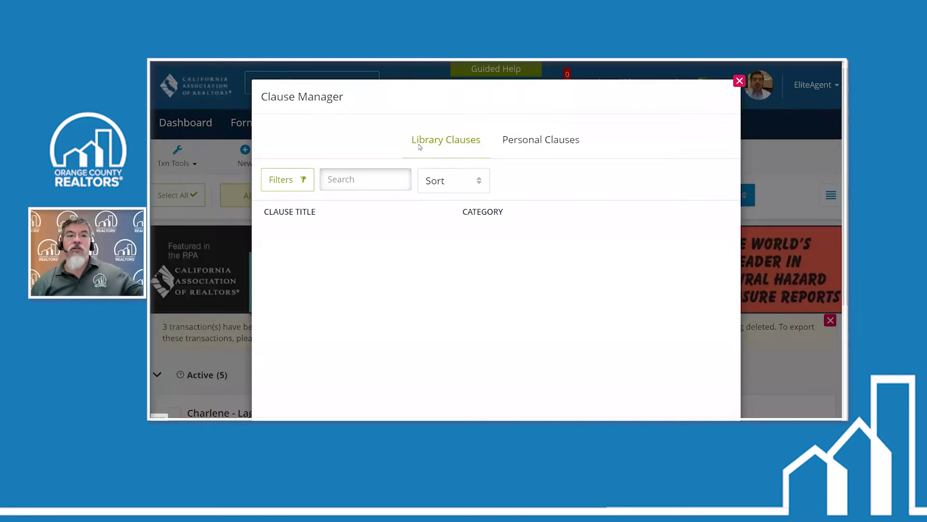
click(559, 141)
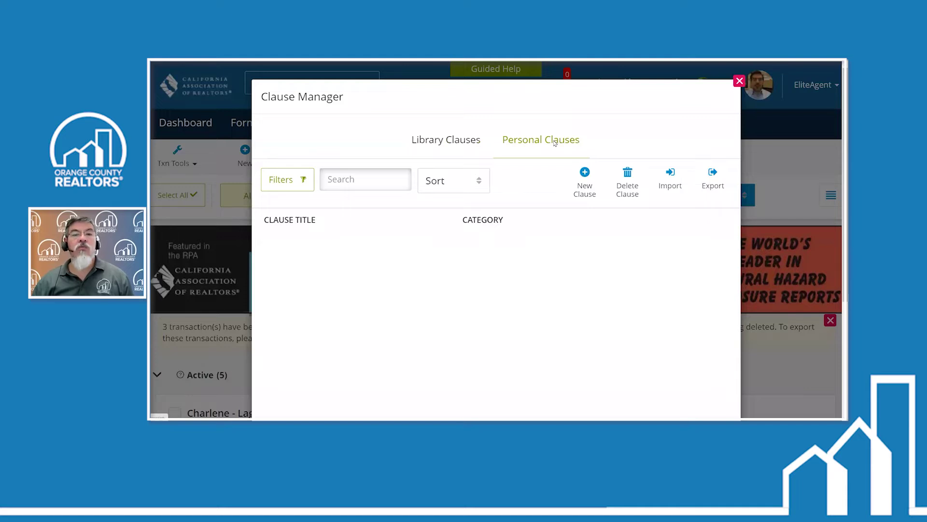
click(585, 181)
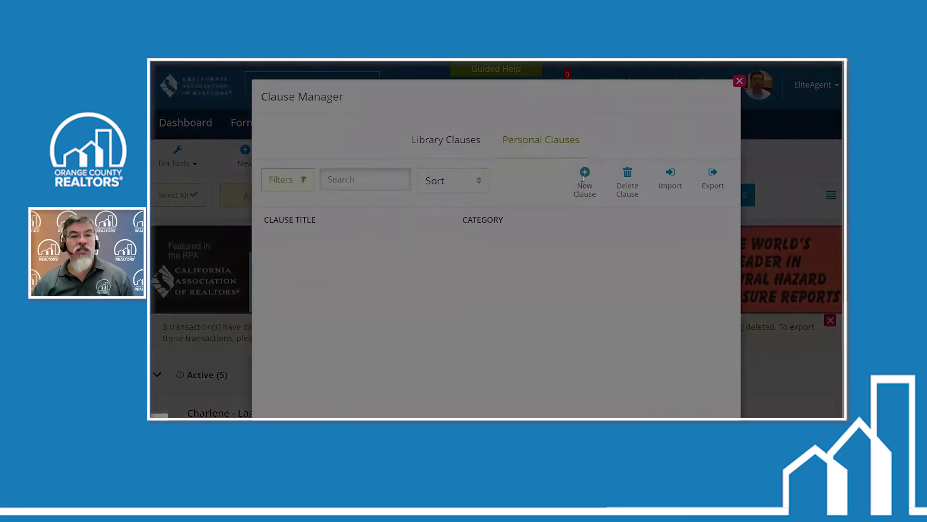
click(533, 149)
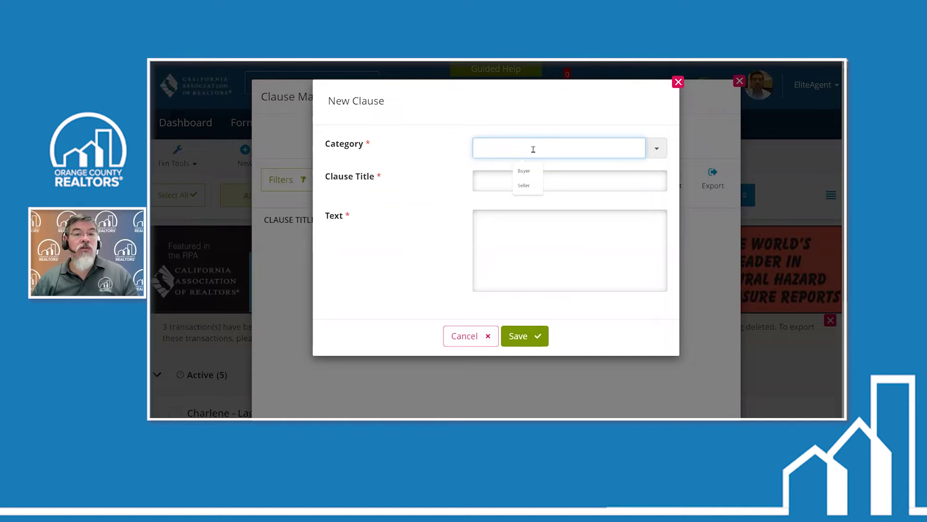
click(534, 171)
Step: Title the new clause "Responsibility of Buyer"
click(534, 183)
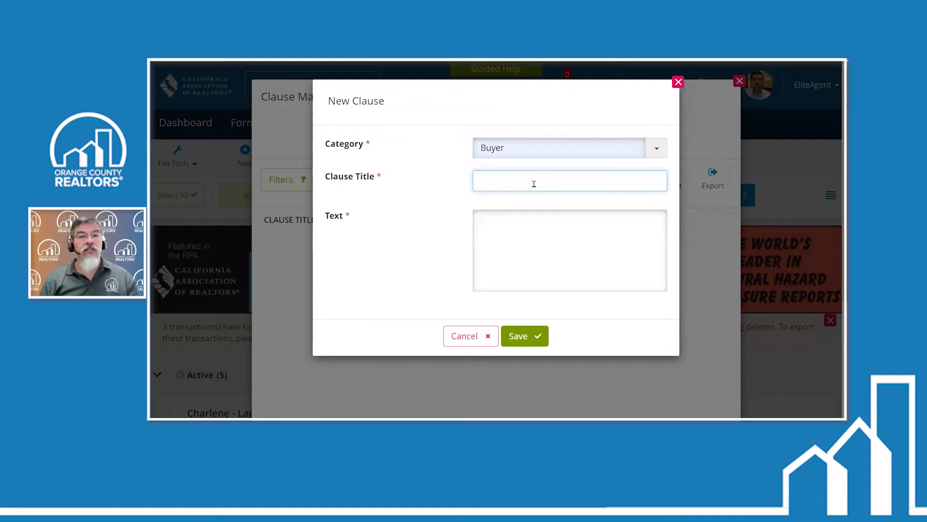
text(Responi)
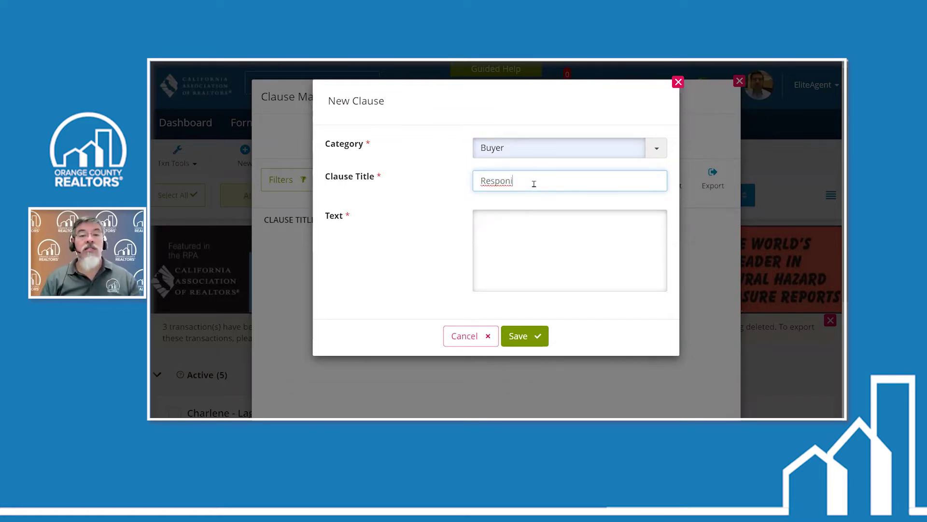
key(BackSpace)
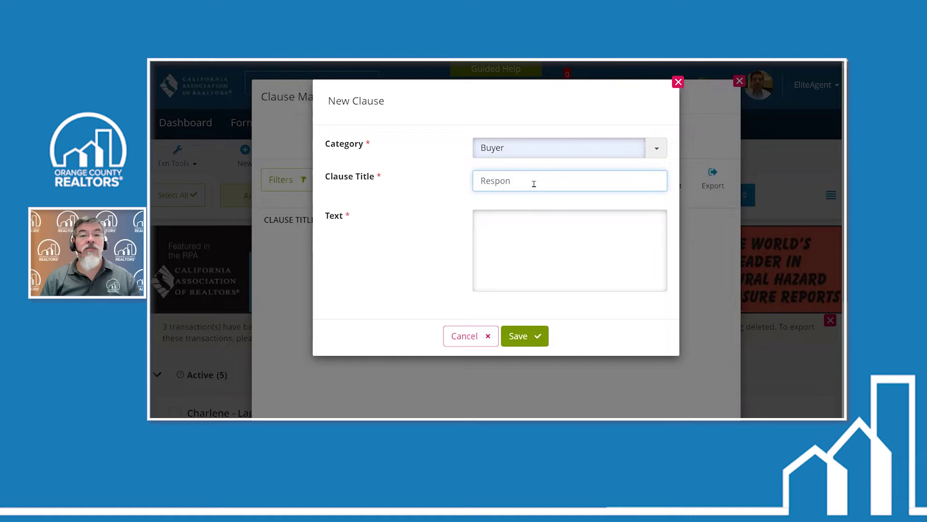
text(sibility)
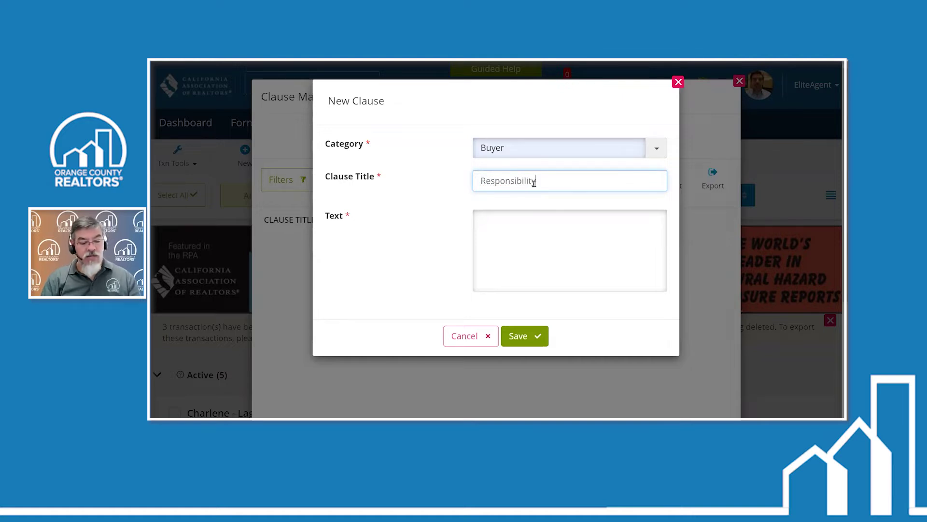
text( of Seller)
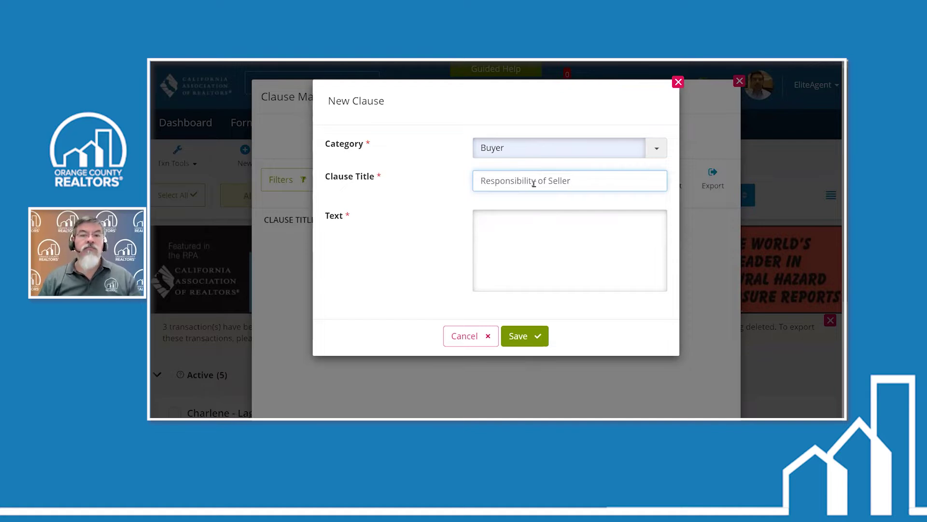
key(BackSpace)
key(BackSpace)
key(BackSpace)
key(BackSpace)
key(BackSpace)
key(BackSpace)
text(Buyer)
key(Tab)
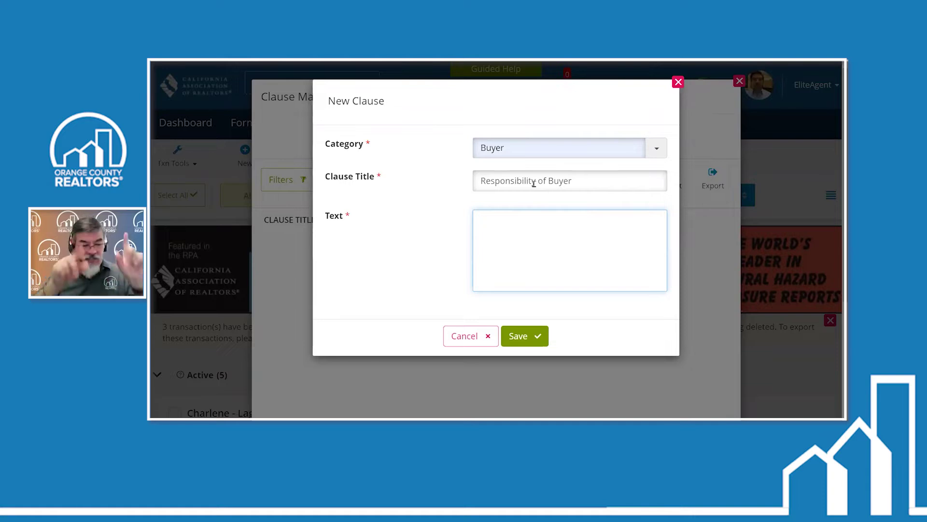
Step: Enter the clause text "Buyer is responsible at time of closing to provide cookies to Seller." and save the clause
text(B)
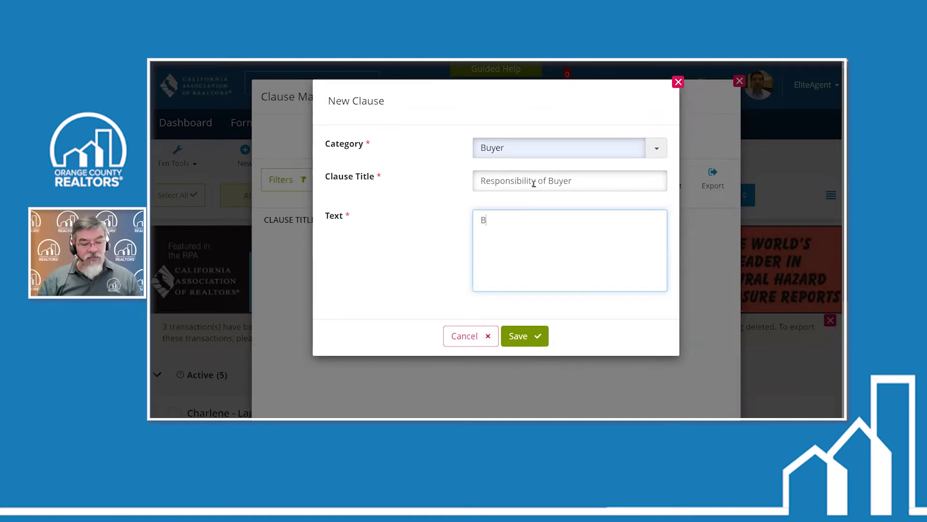
text(uyer is res)
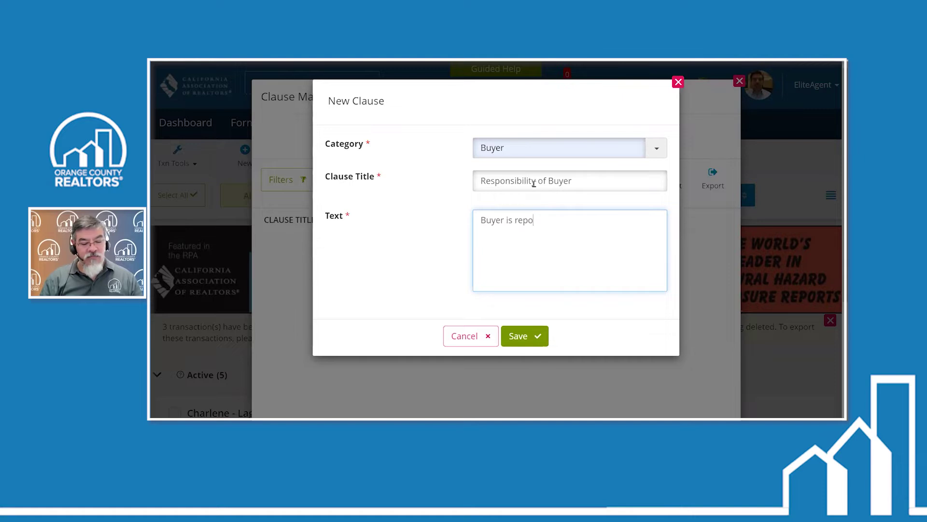
text(p)
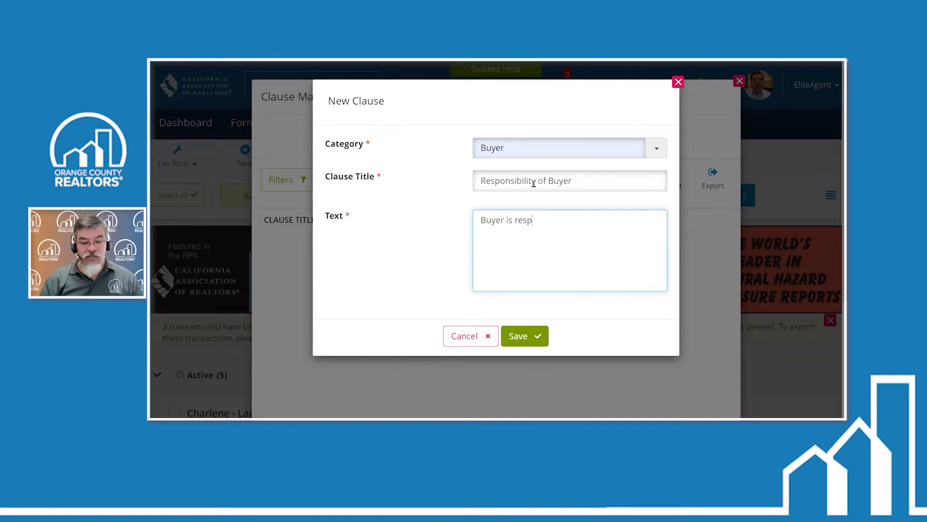
text(onsi)
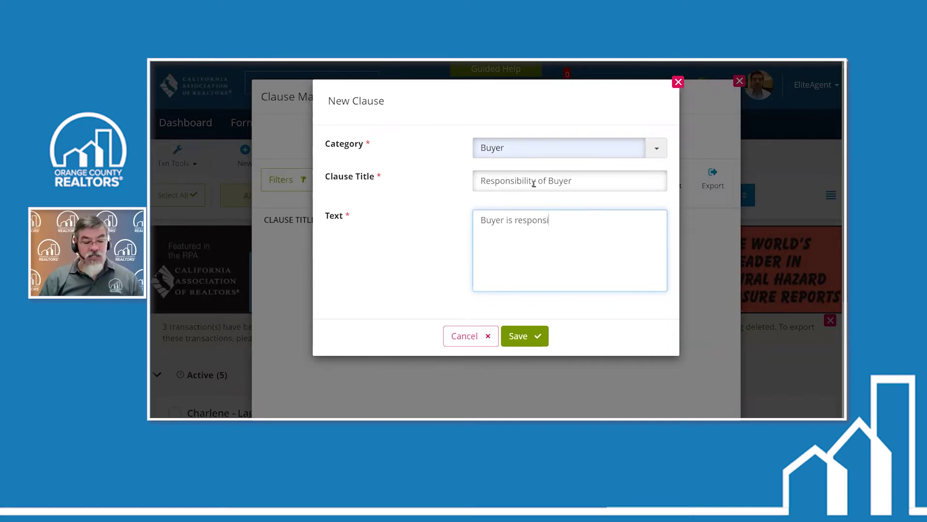
text(ble at time)
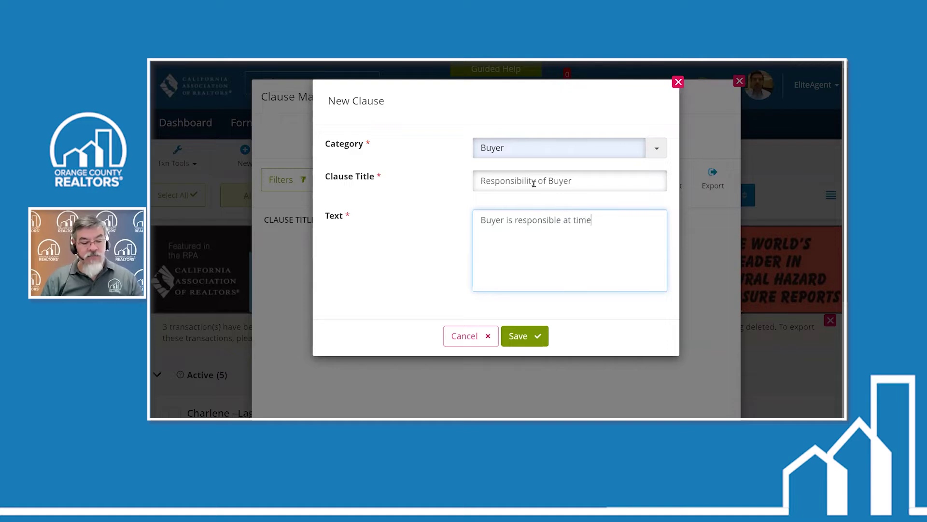
text( of closing t)
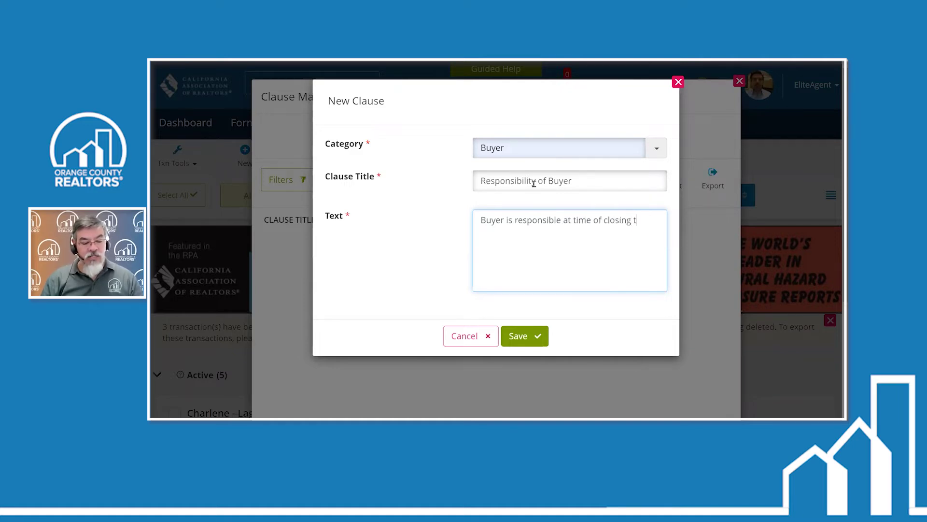
text(o provide )
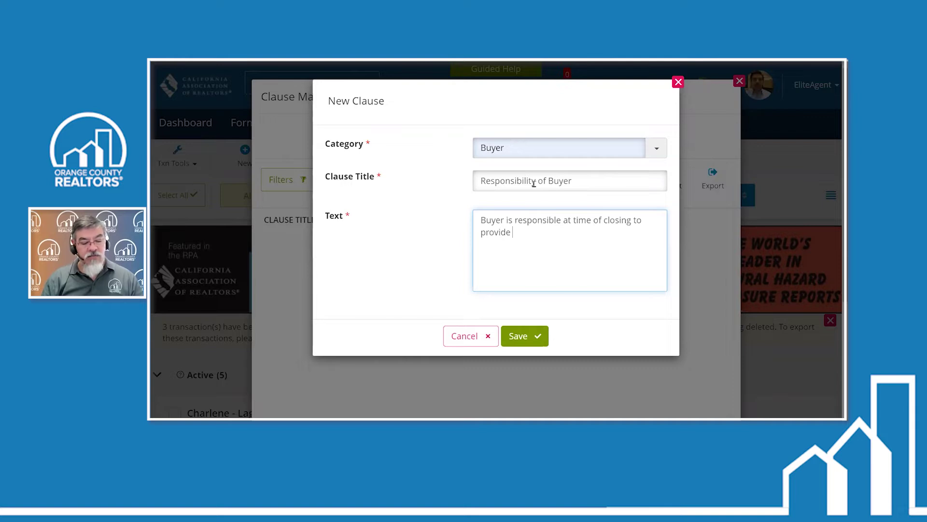
text(cookies)
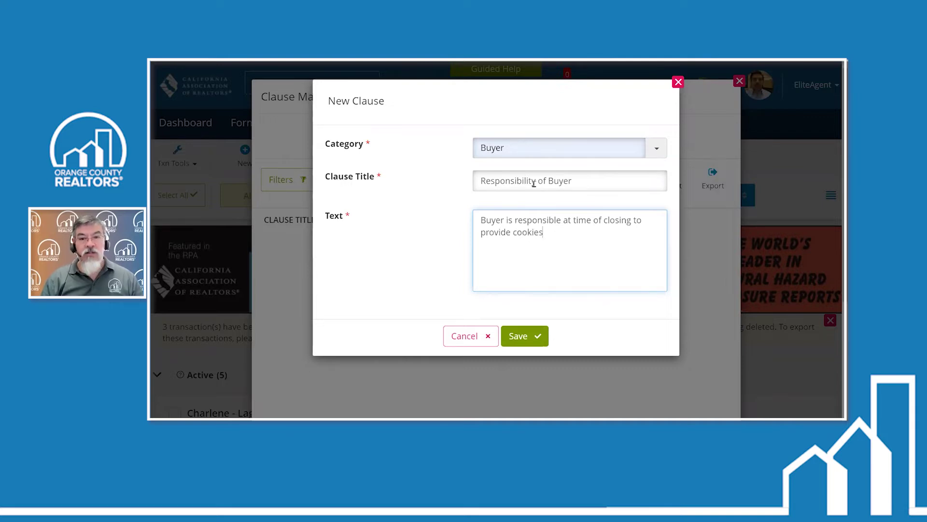
text( to sell)
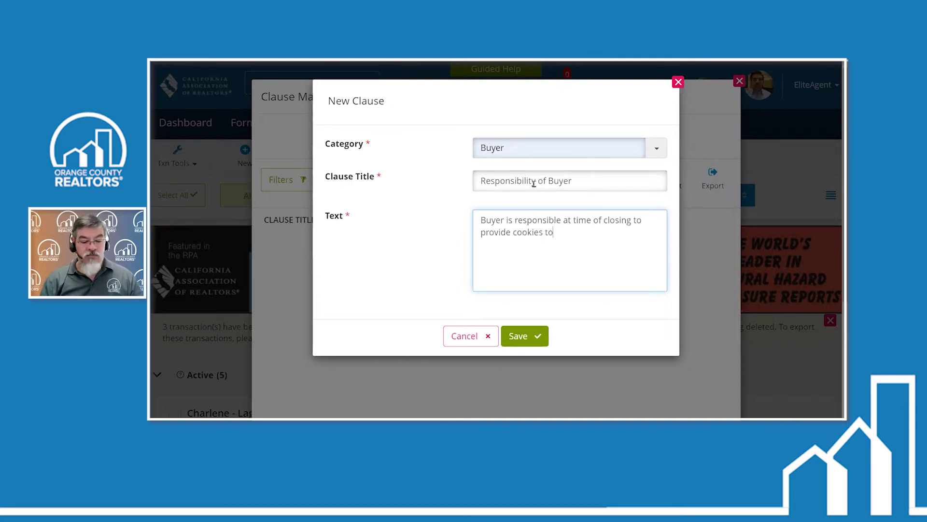
key(BackSpace)
key(BackSpace)
key(BackSpace)
key(BackSpace)
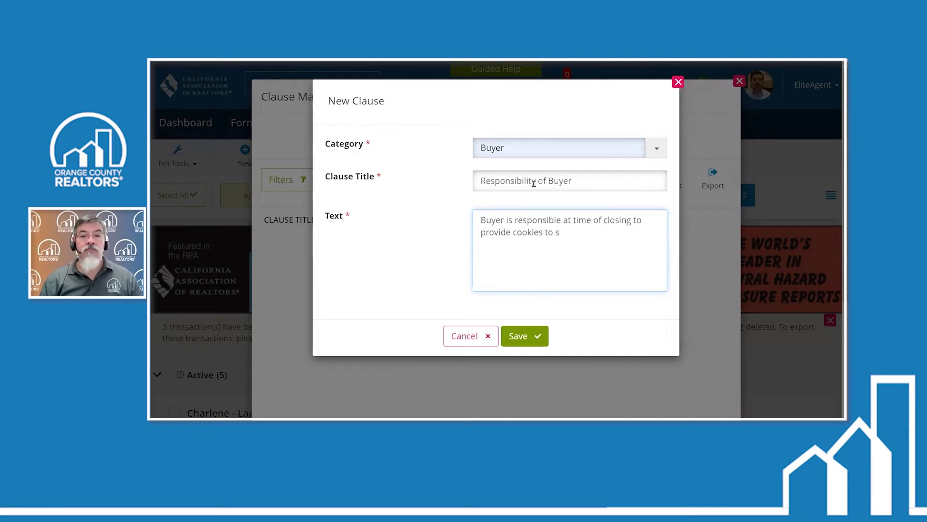
text(Seller.)
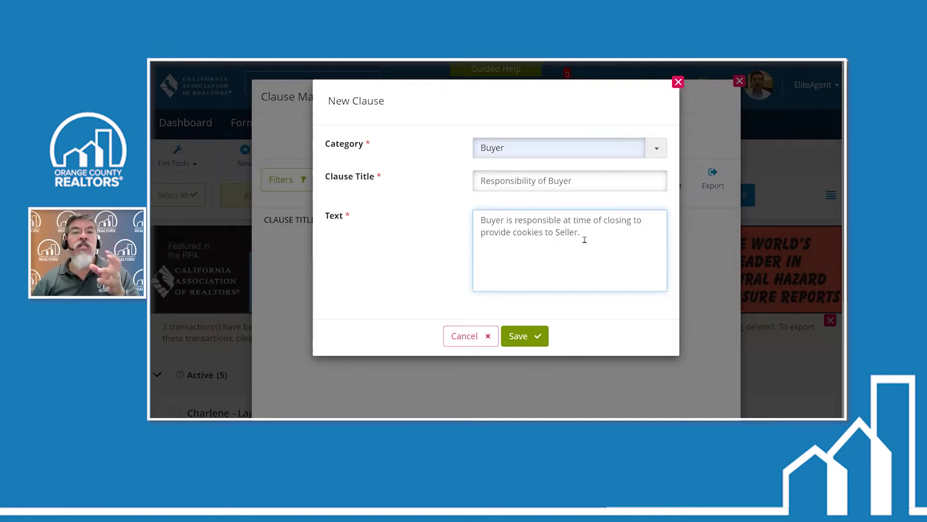
click(531, 334)
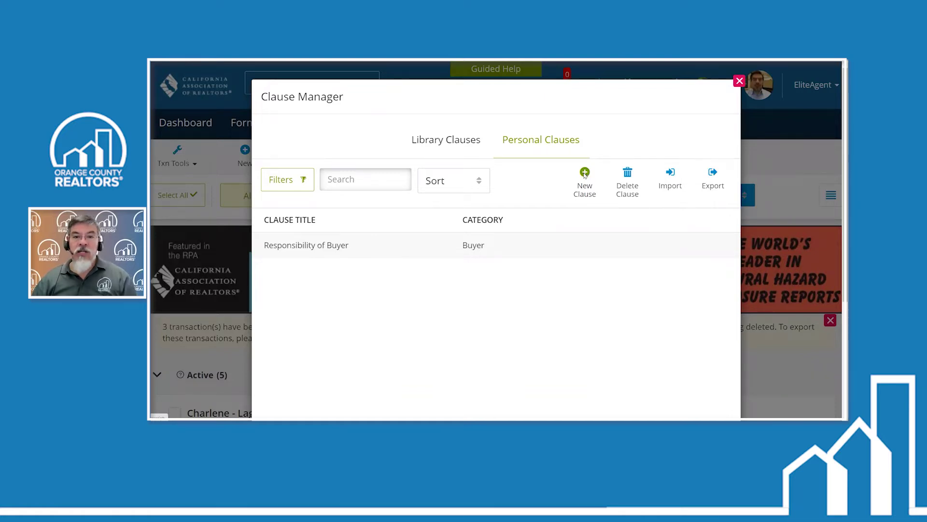
Step: Start another new personal clause in the Seller category and title it "Responsibility of Seller"
click(584, 173)
click(542, 149)
text(Seller)
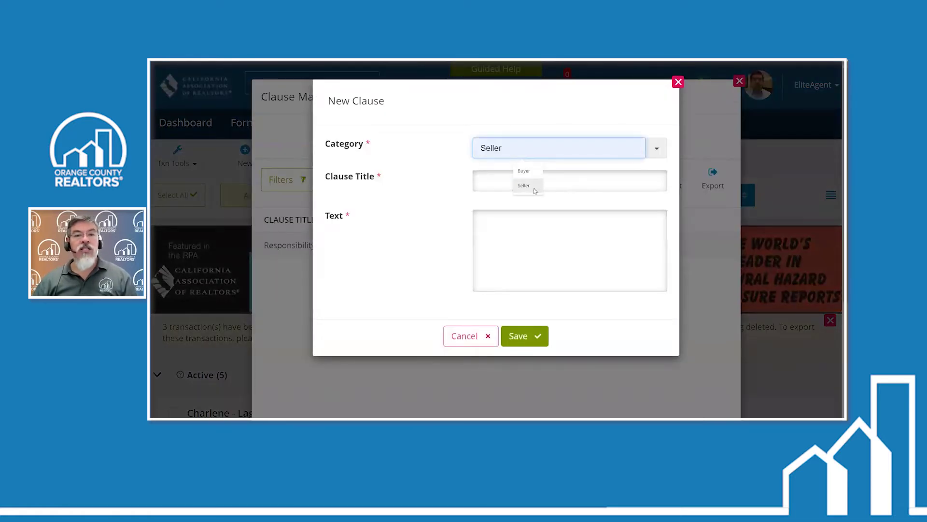
click(526, 182)
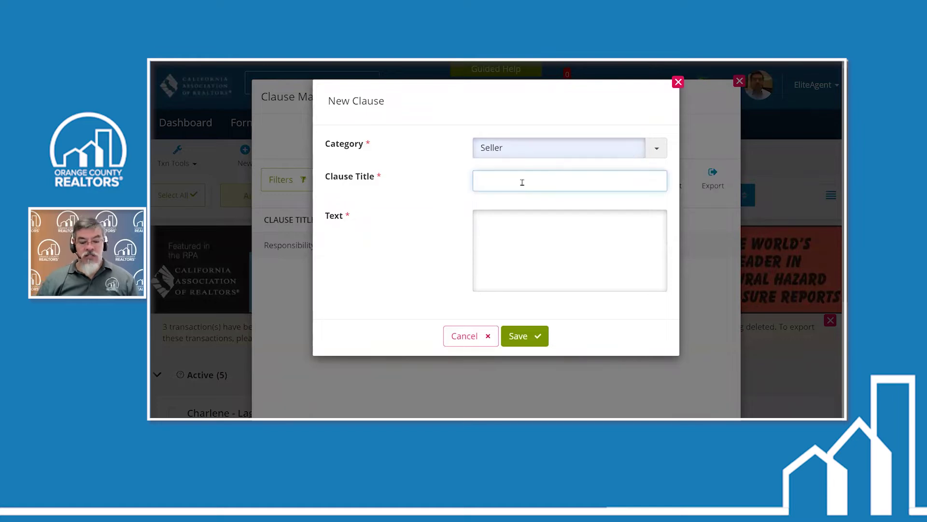
text(Respo)
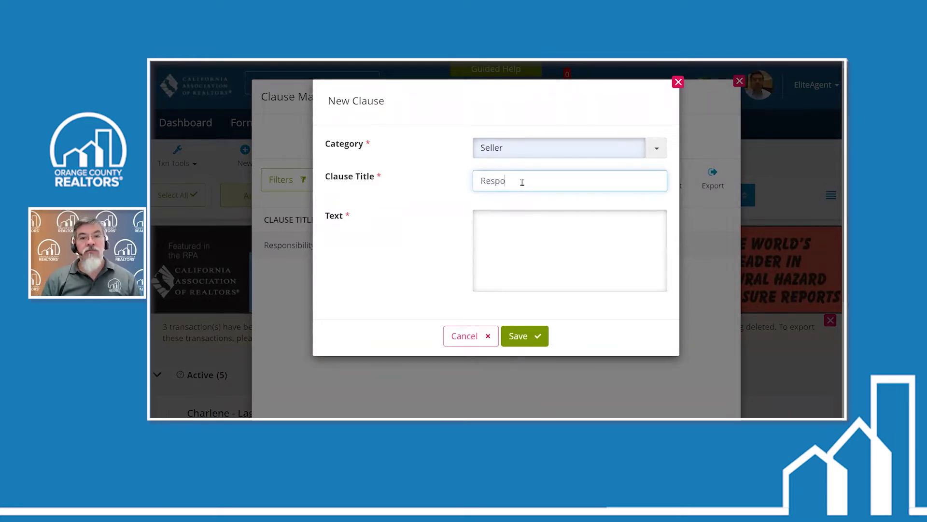
text(nis)
key(BackSpace)
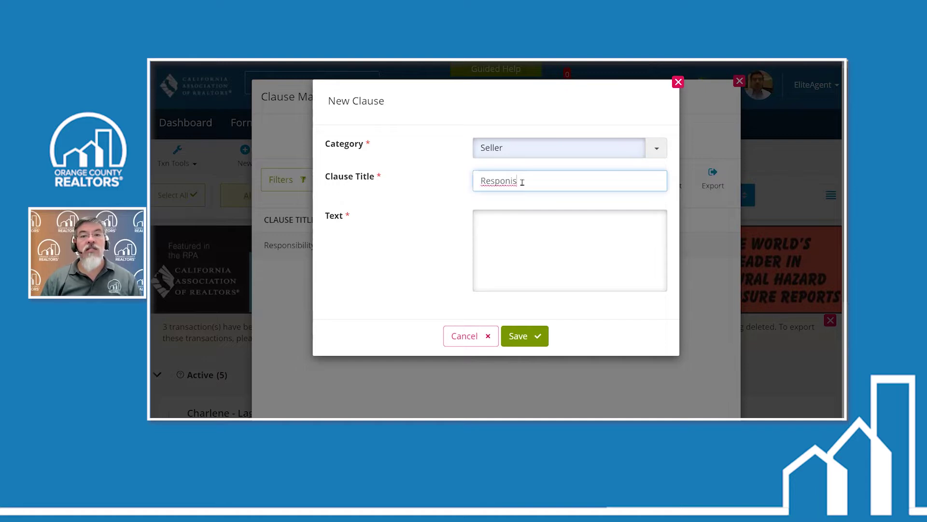
text(sib)
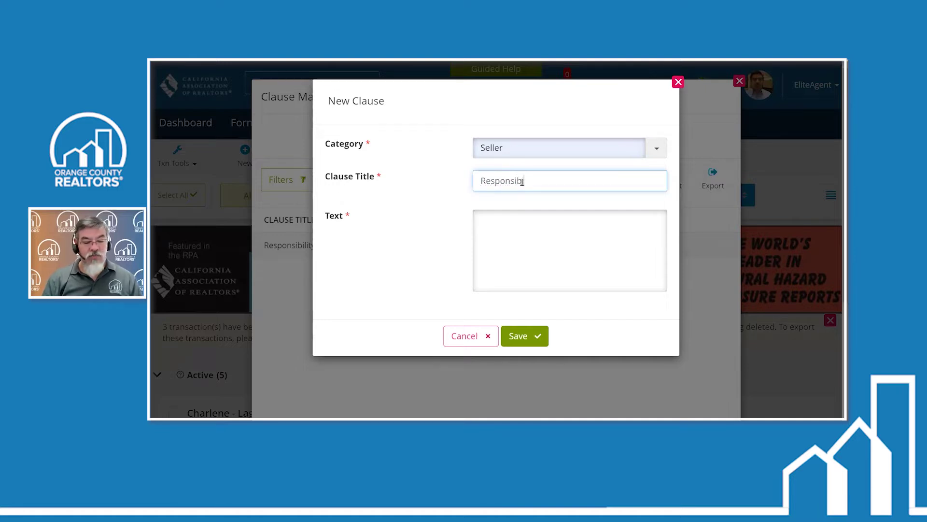
text(ility of Seller)
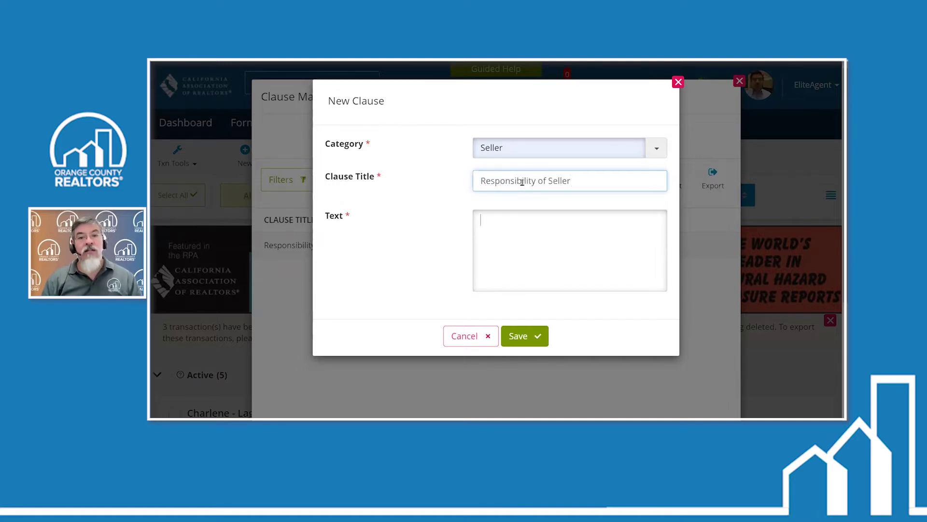
Step: Enter the clause text "Seller is responsible at time of closing to provide milk for all guests." and save the clause
key(Tab)
text(Sell)
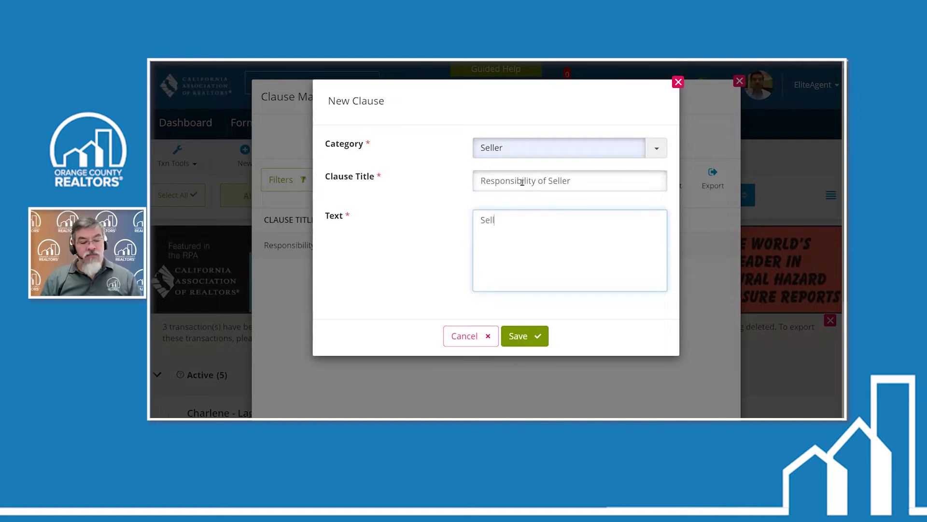
text(er is respon)
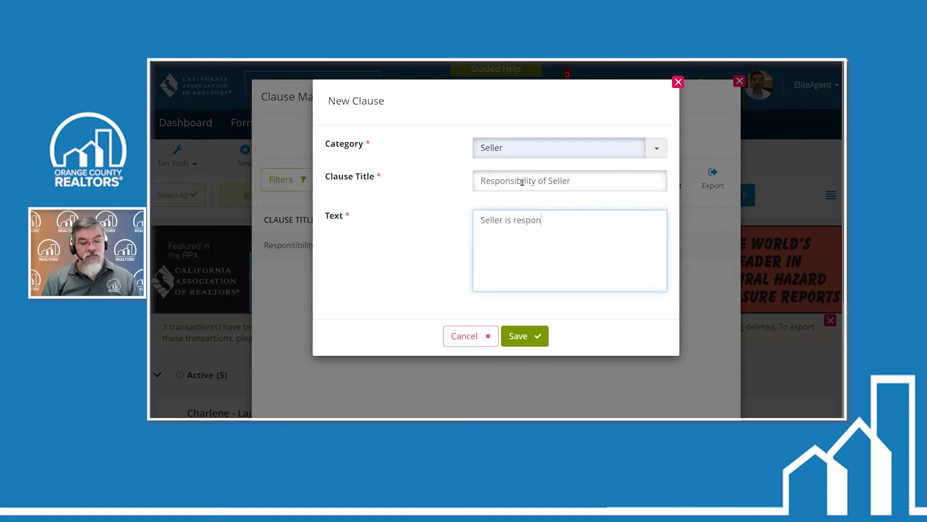
text(sible at tim)
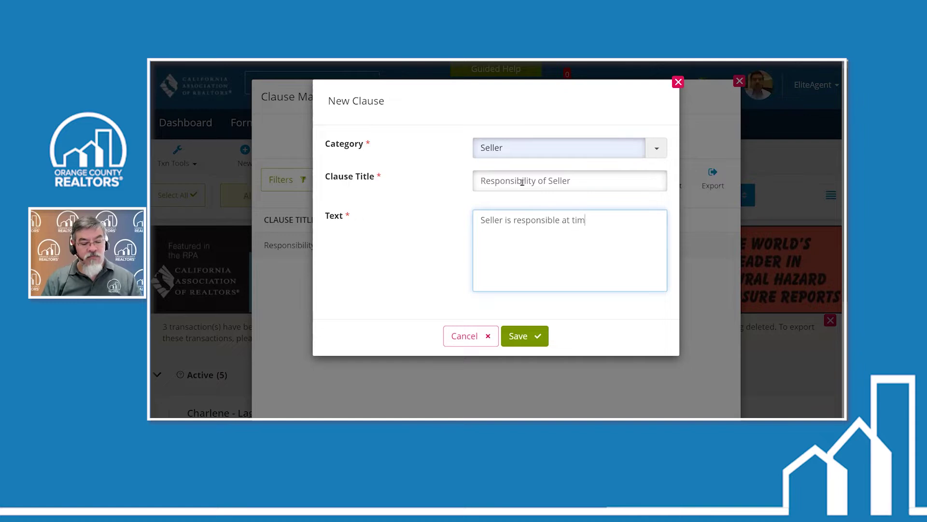
text(e of closing to )
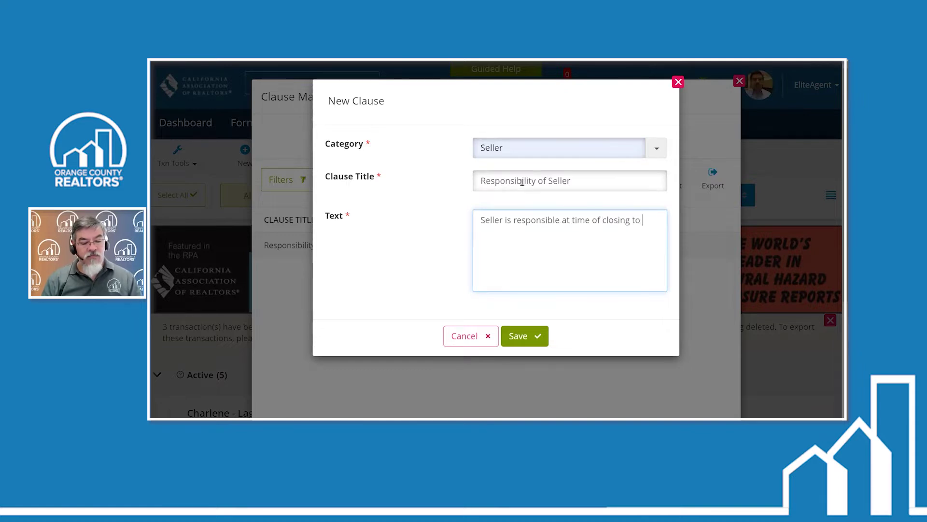
text(provide )
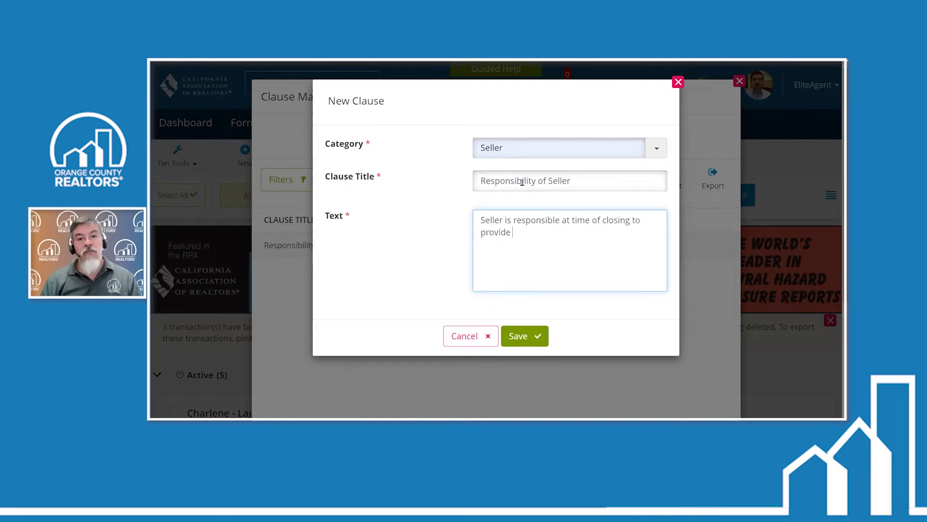
text(milk for a)
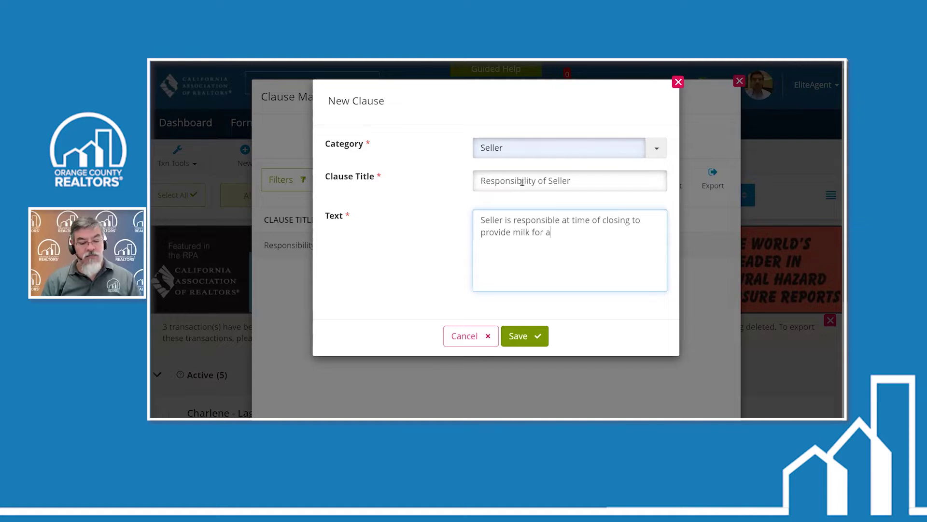
text(ll guests.)
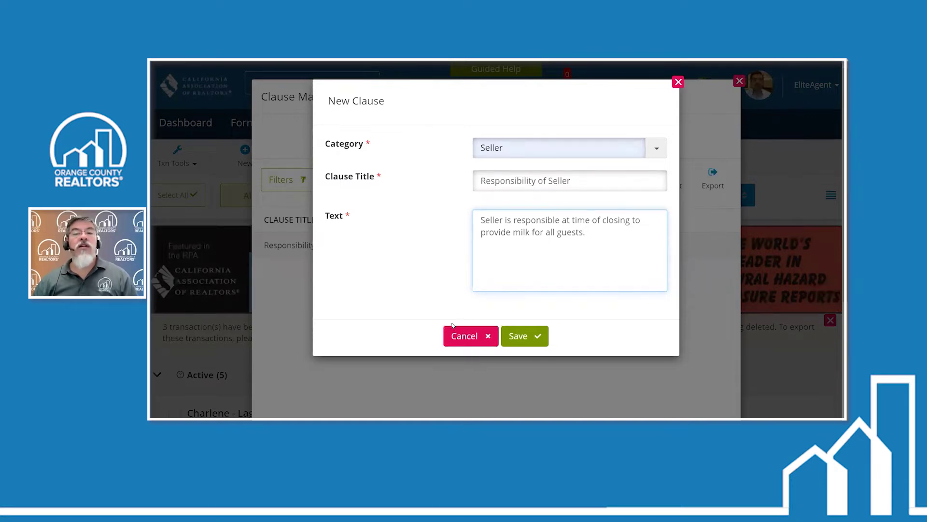
click(533, 335)
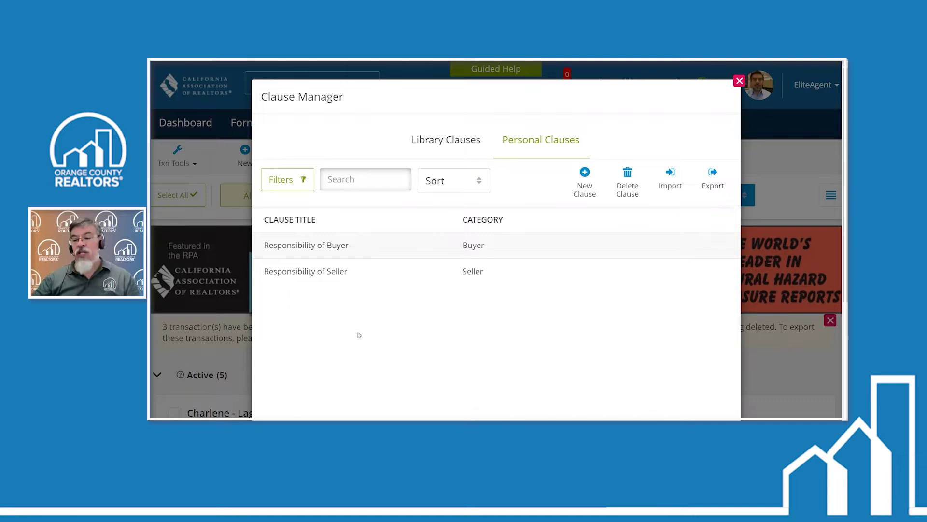
Step: Close the Clause Manager and open the Residential Purchase Agreement from the documents of the Laguna Niguel listing transaction
scroll(478, 294, down, 4)
click(510, 389)
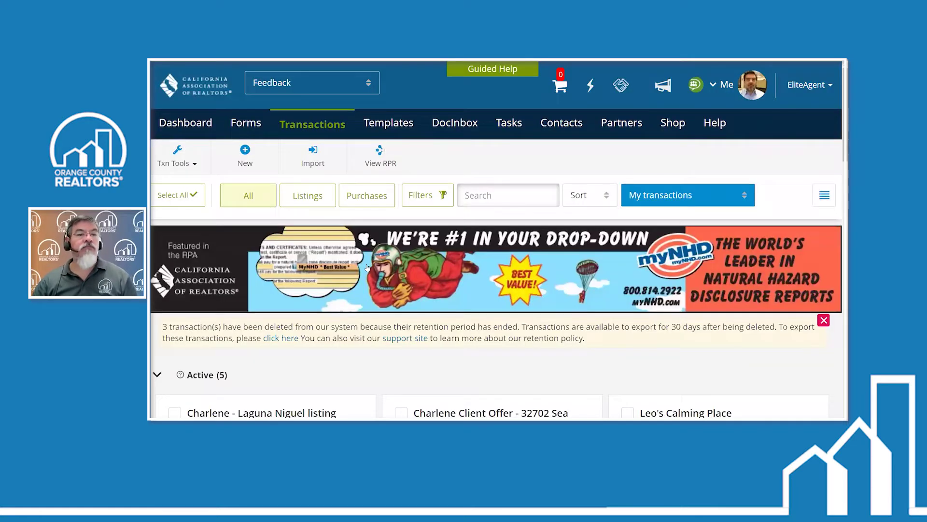
scroll(367, 266, down, 3)
click(326, 337)
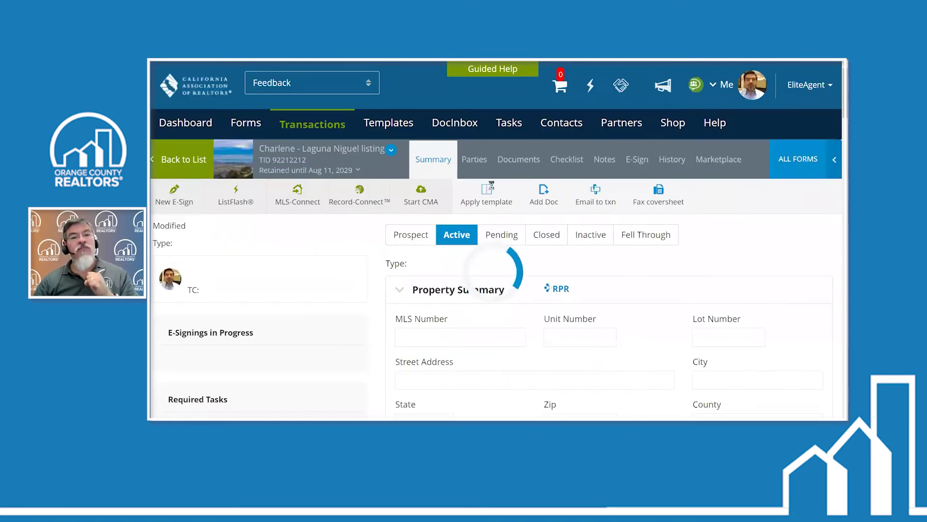
click(518, 164)
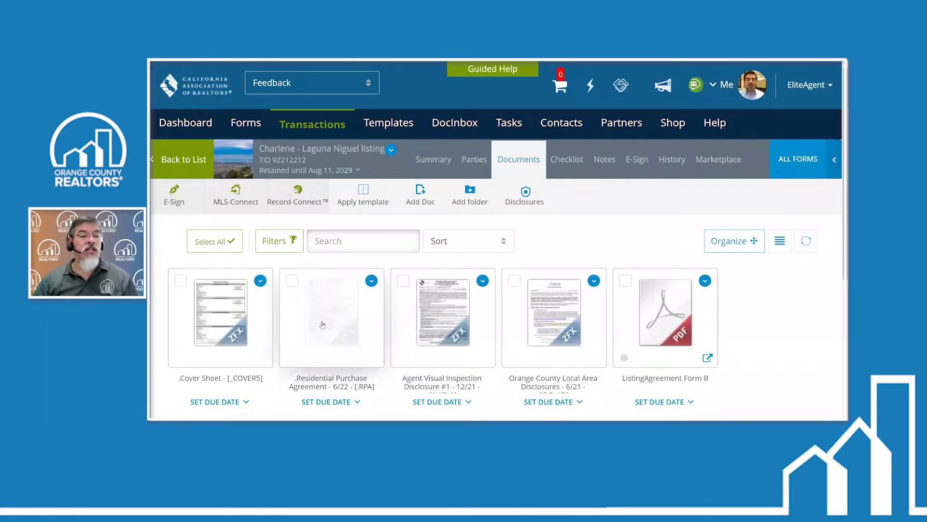
click(348, 319)
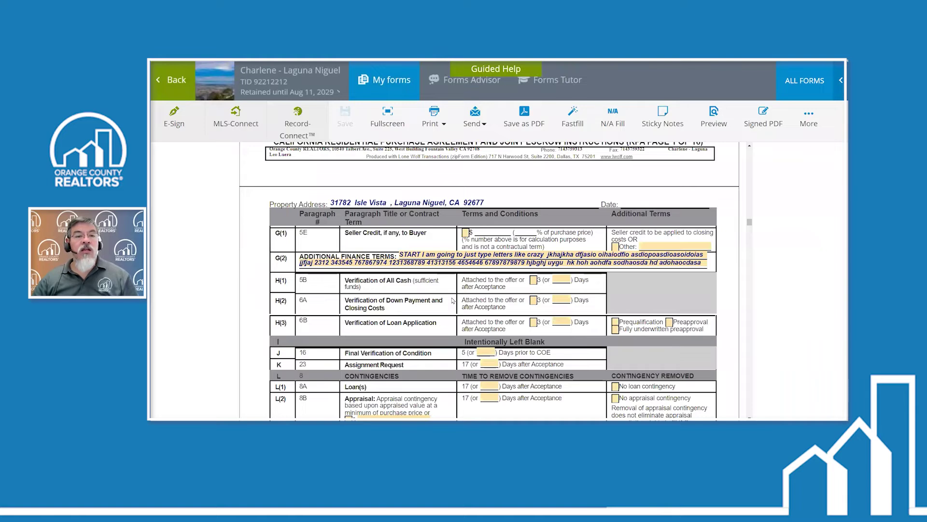
Step: Insert the personal Buyer clause "Responsibility of Buyer" into the Other Terms field of paragraph R on page 3 of the agreement
scroll(449, 302, down, 8)
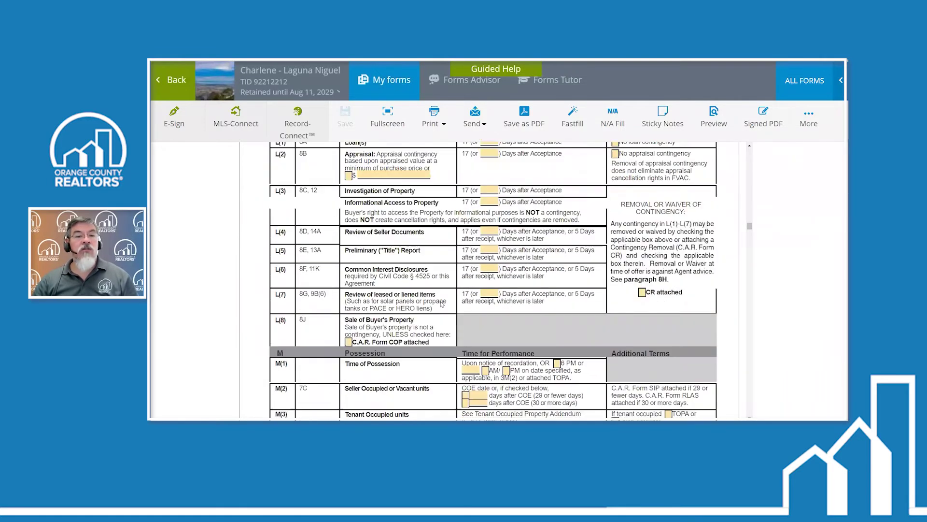
scroll(441, 304, down, 6)
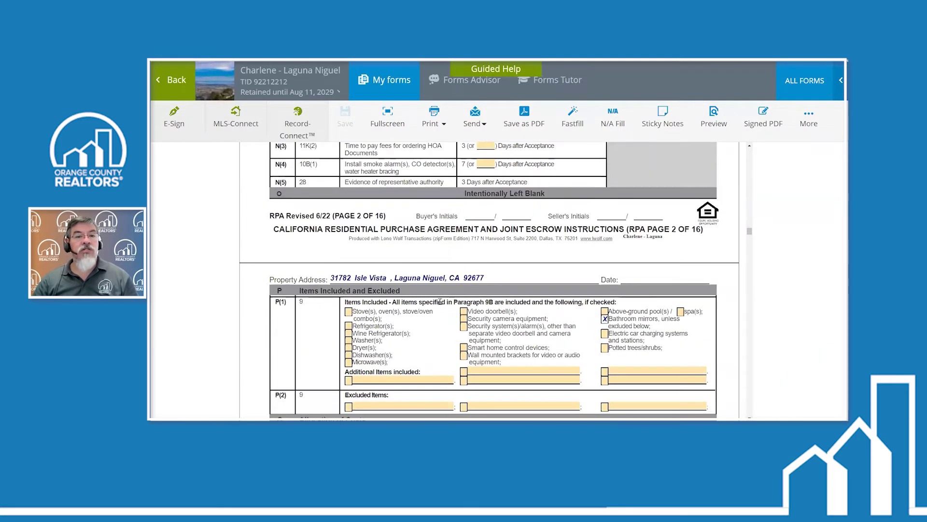
scroll(440, 301, down, 3)
scroll(440, 302, down, 8)
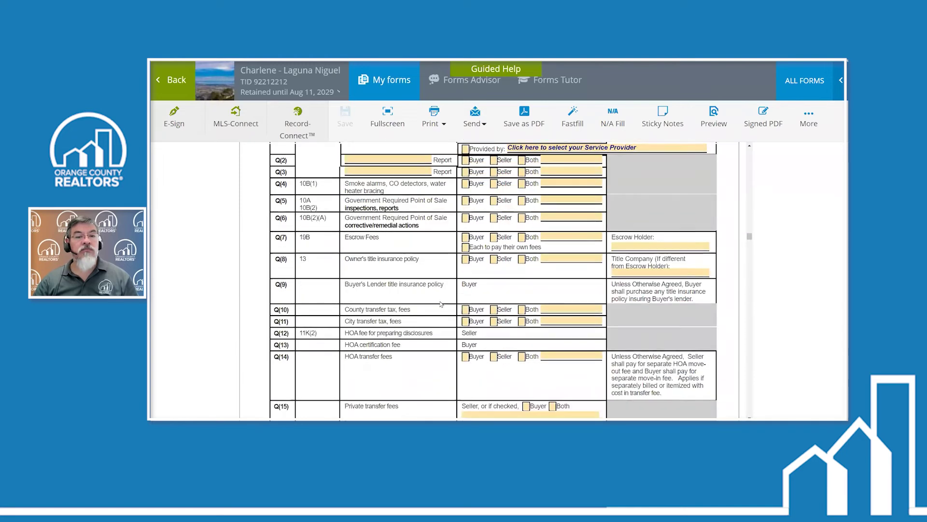
scroll(440, 303, down, 2)
click(364, 326)
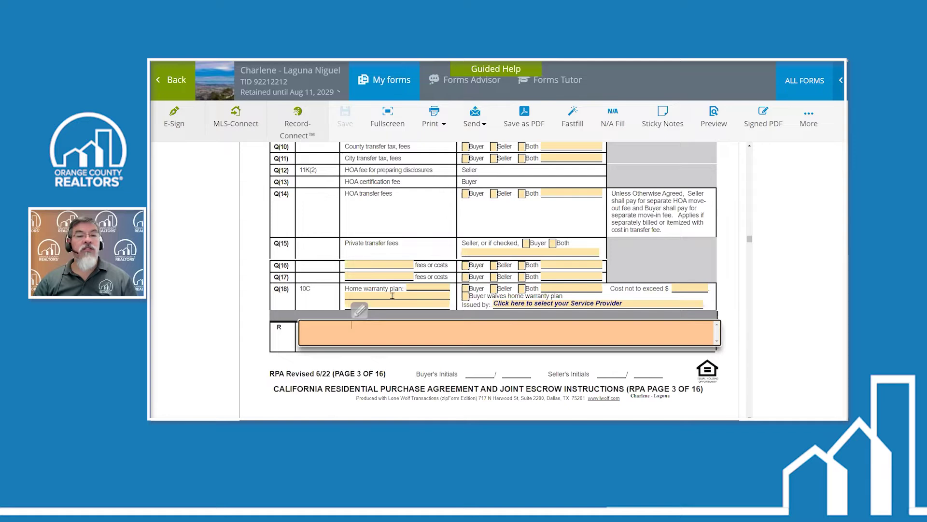
click(405, 288)
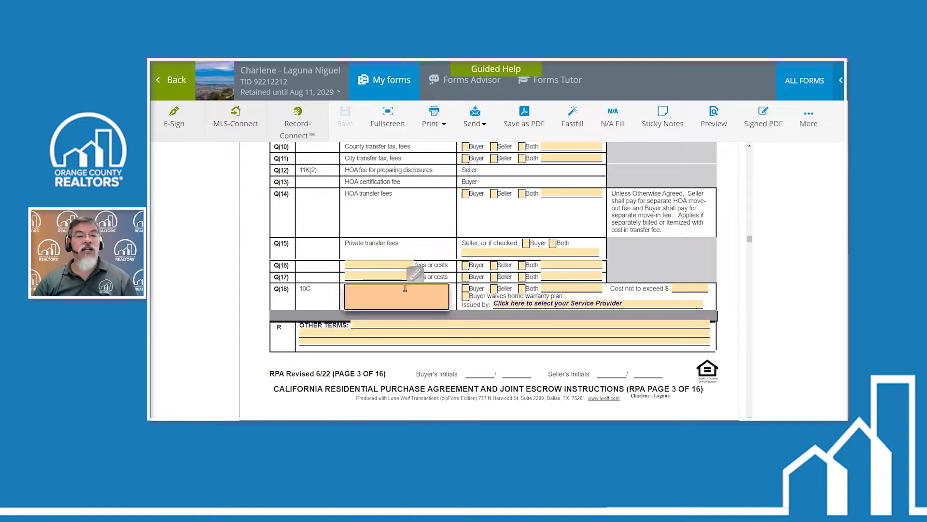
click(356, 324)
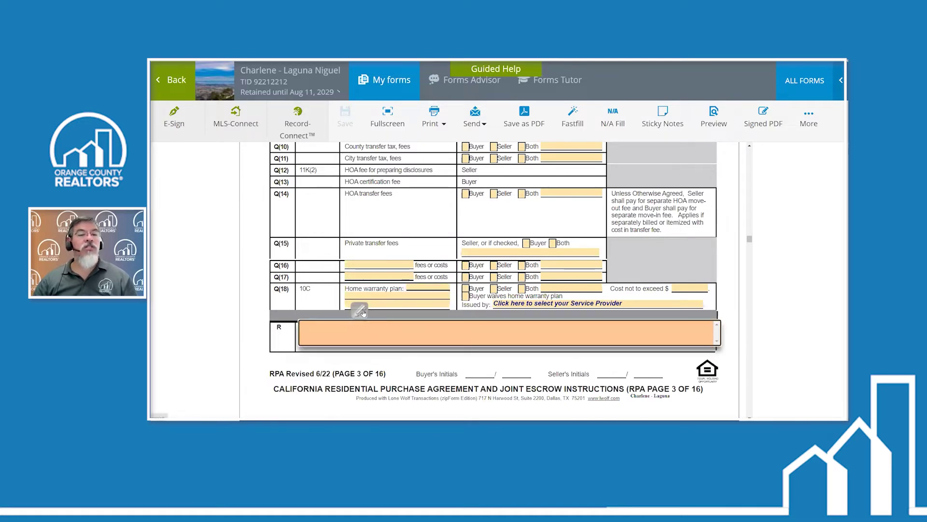
click(361, 311)
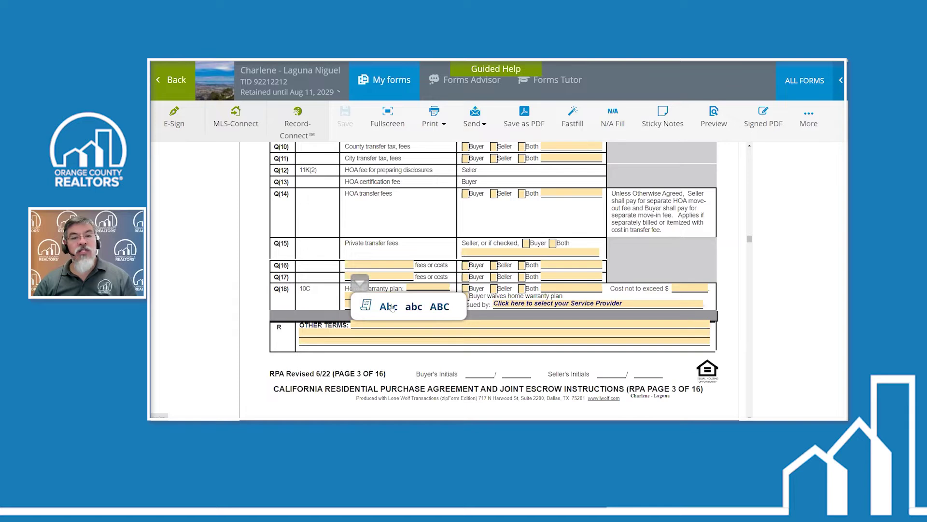
click(365, 305)
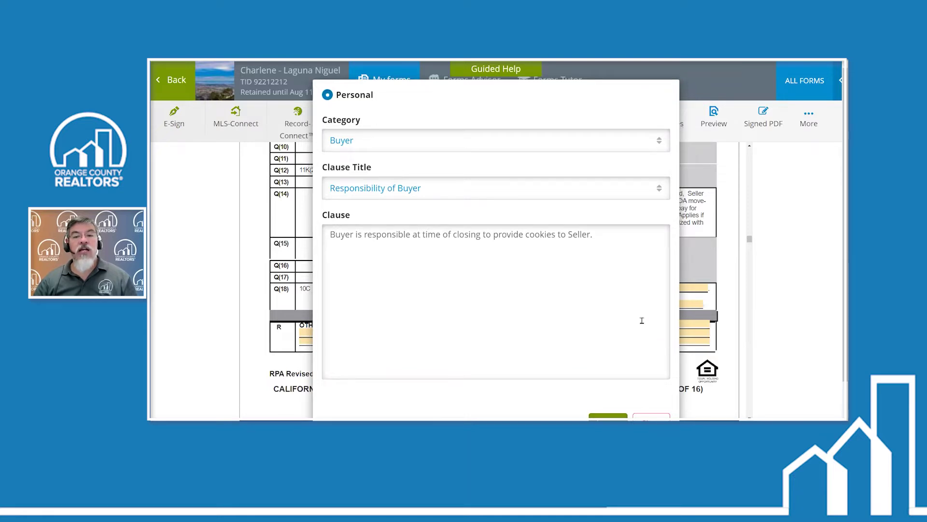
scroll(643, 319, down, 2)
click(607, 384)
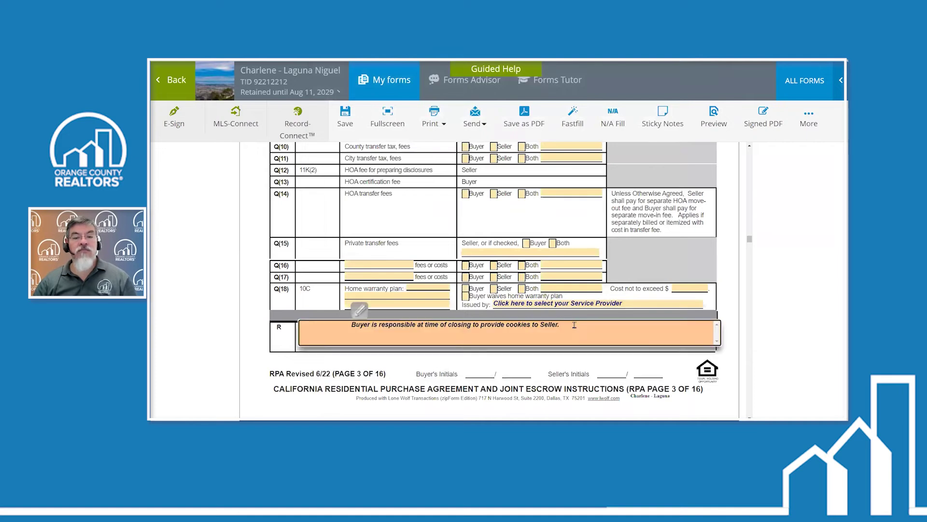
Step: Add the personal clause "Responsibility of Seller" from the Seller category to the same Other Terms field
click(359, 311)
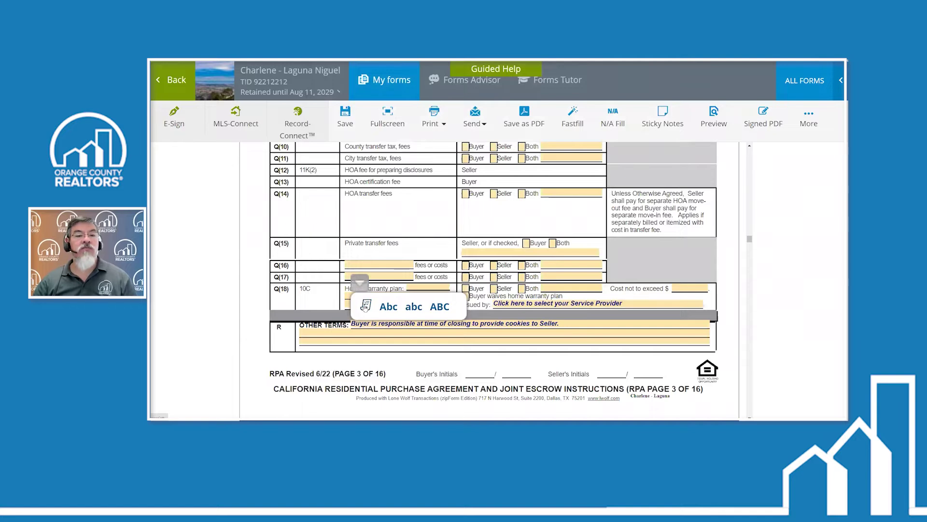
click(365, 308)
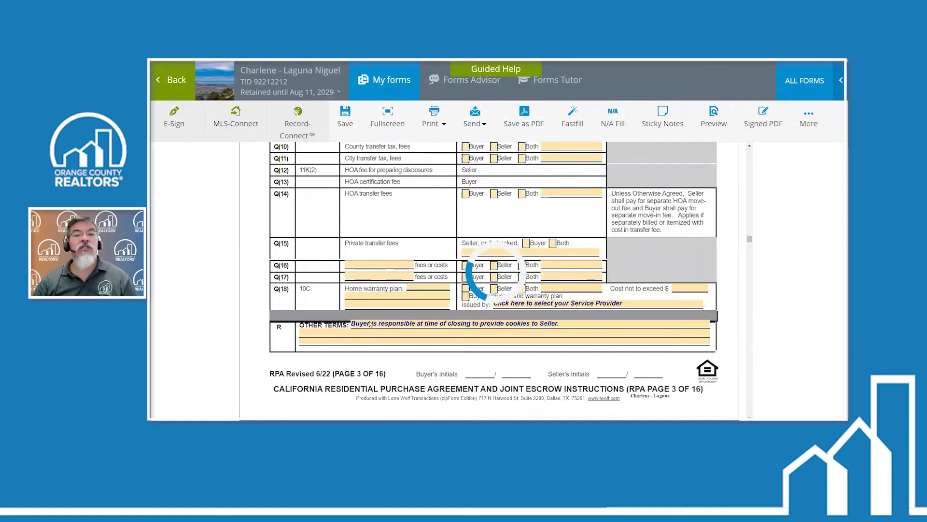
click(408, 144)
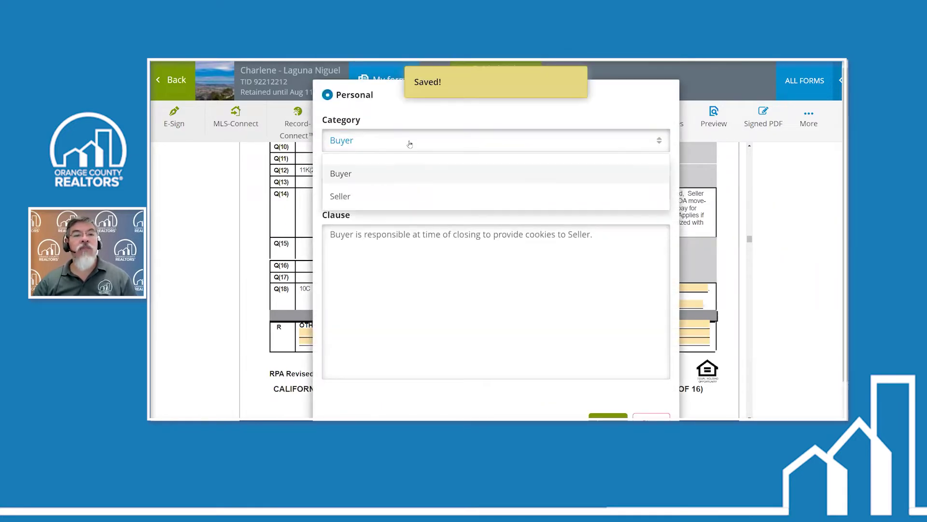
click(385, 196)
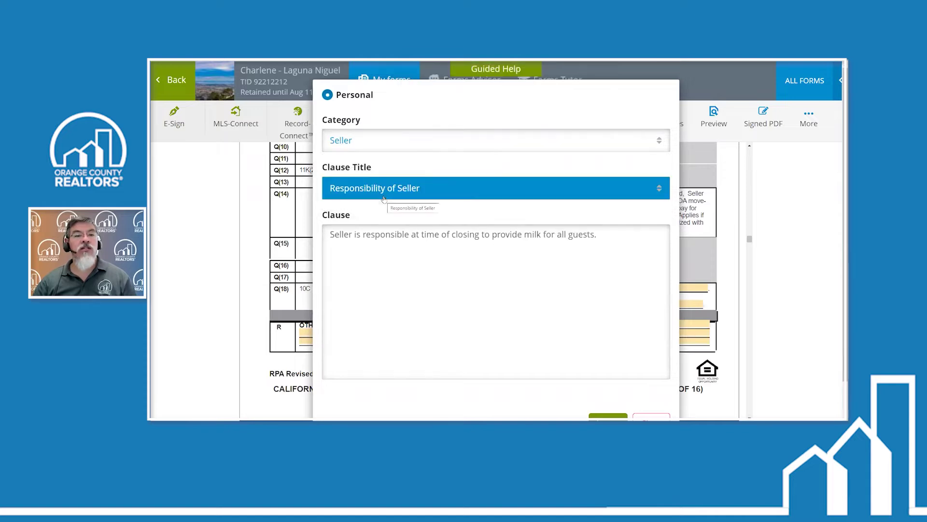
scroll(643, 341, down, 1)
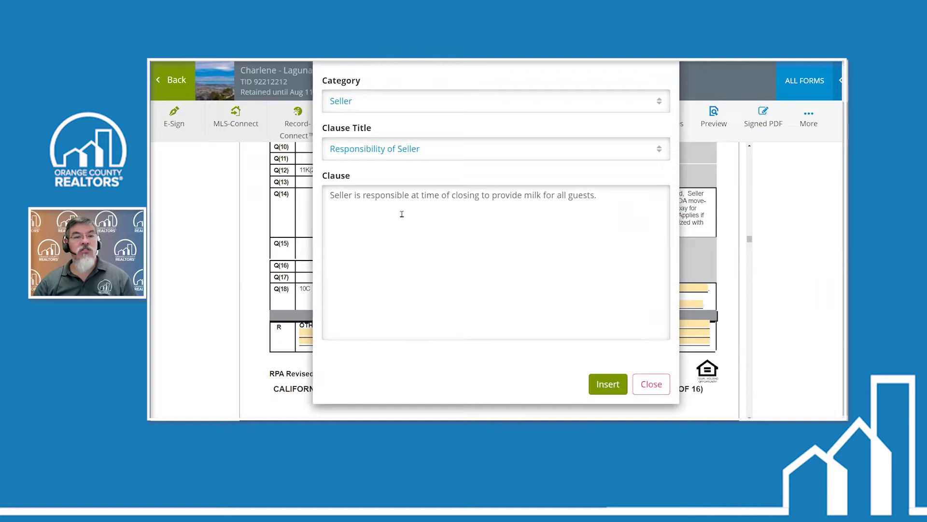
click(608, 383)
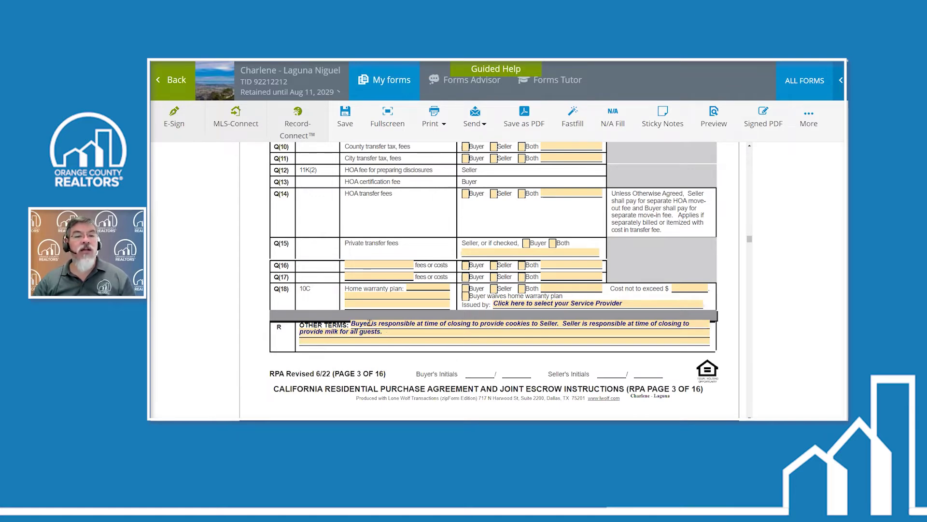
Step: Convert the Other Terms text in paragraph R so that every word starts with a capital letter
click(386, 333)
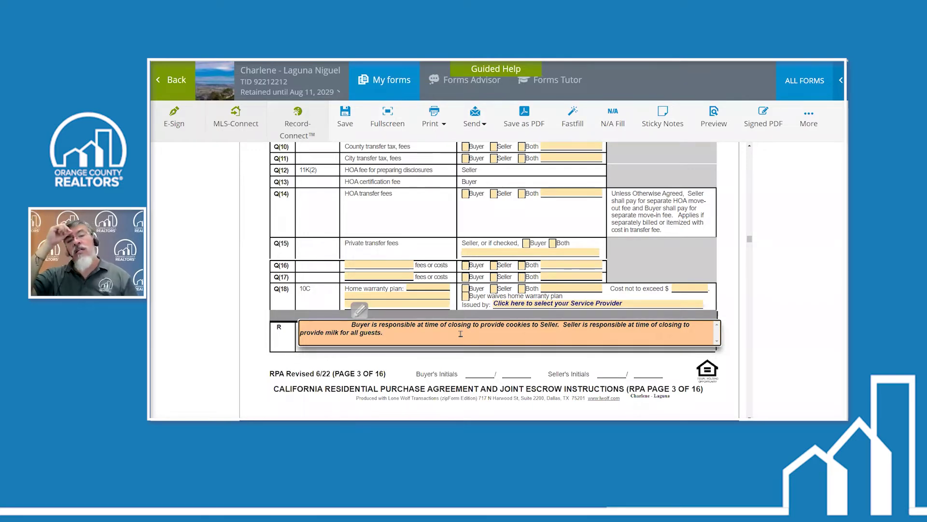
click(360, 313)
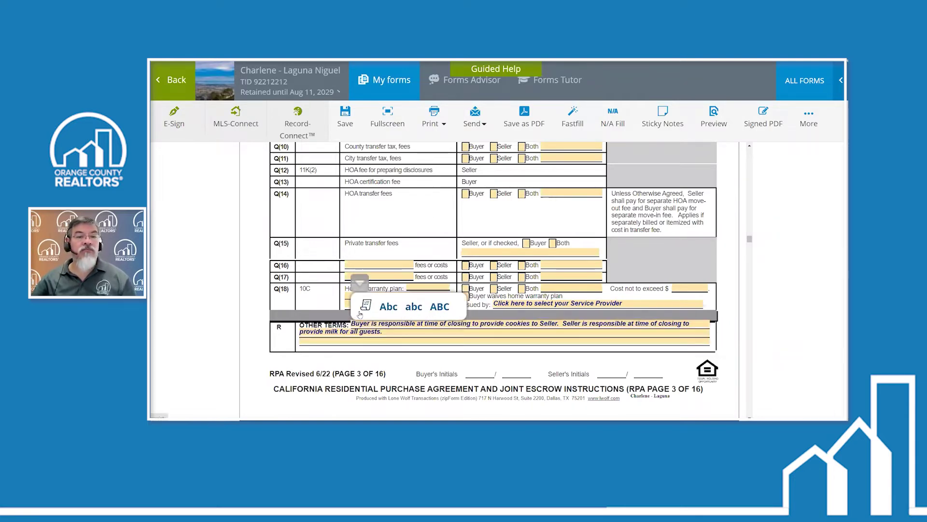
click(389, 309)
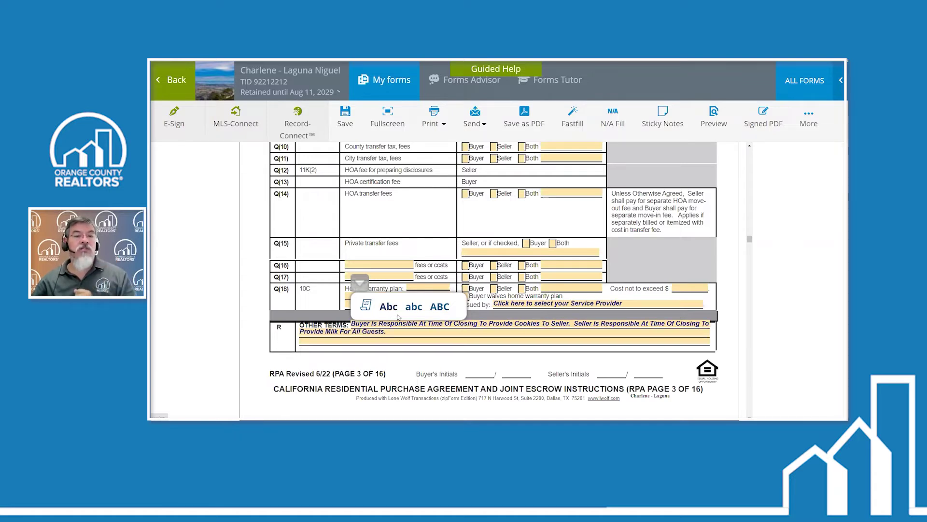
Step: Convert the Other Terms text in paragraph R to all lowercase letters
click(530, 338)
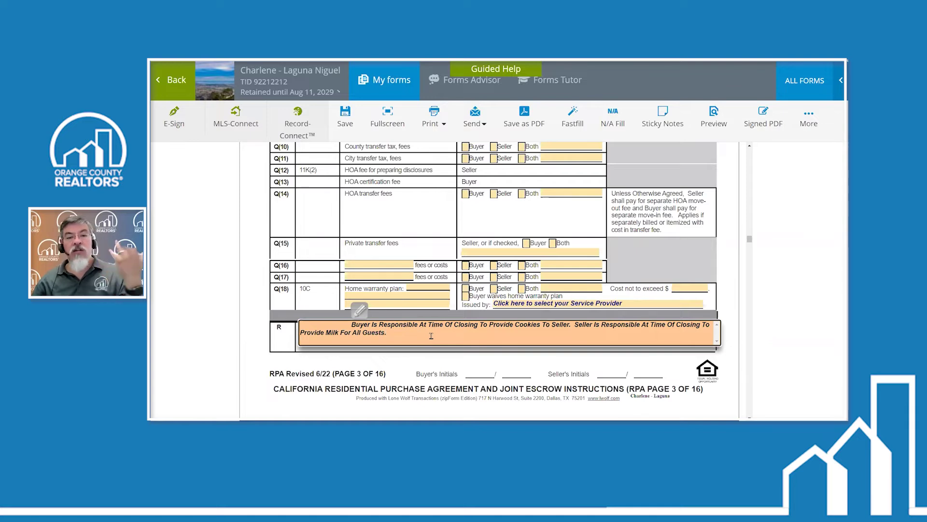
click(359, 311)
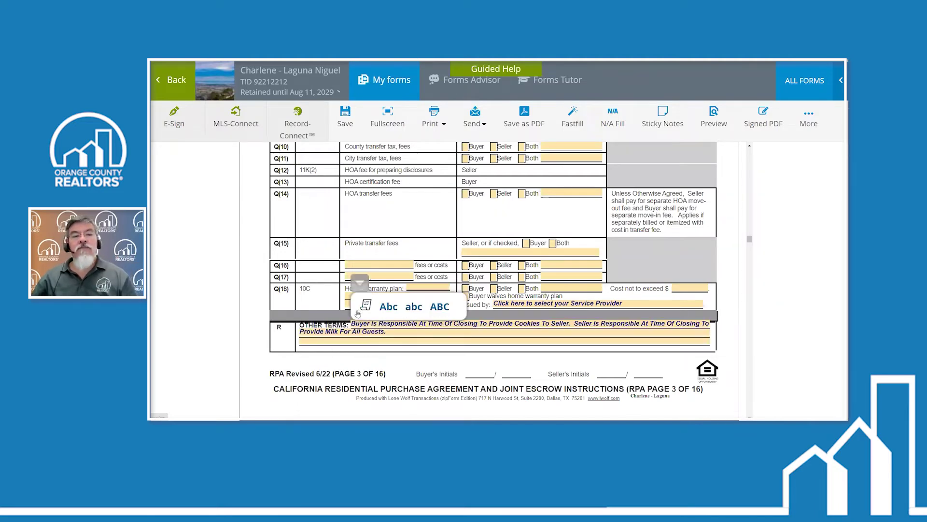
click(414, 311)
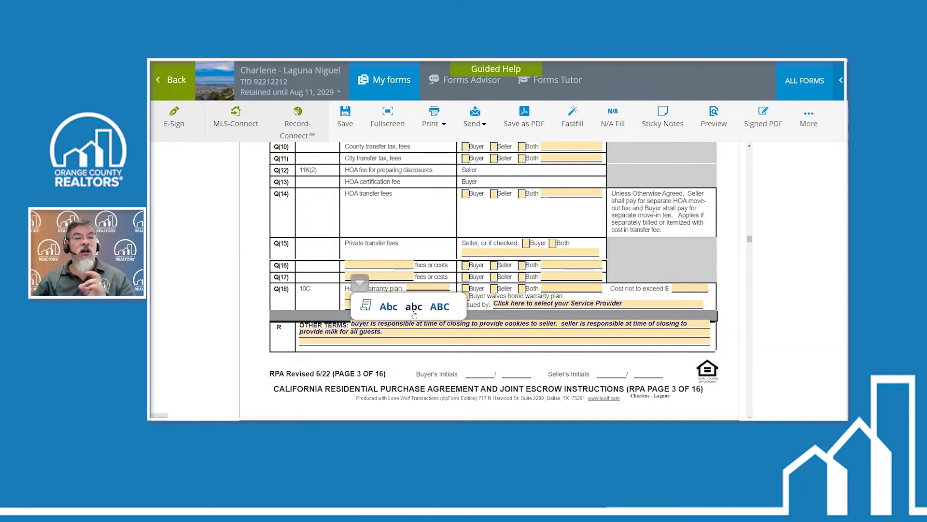
Step: Convert the Other Terms text in paragraph R to all uppercase letters
click(504, 330)
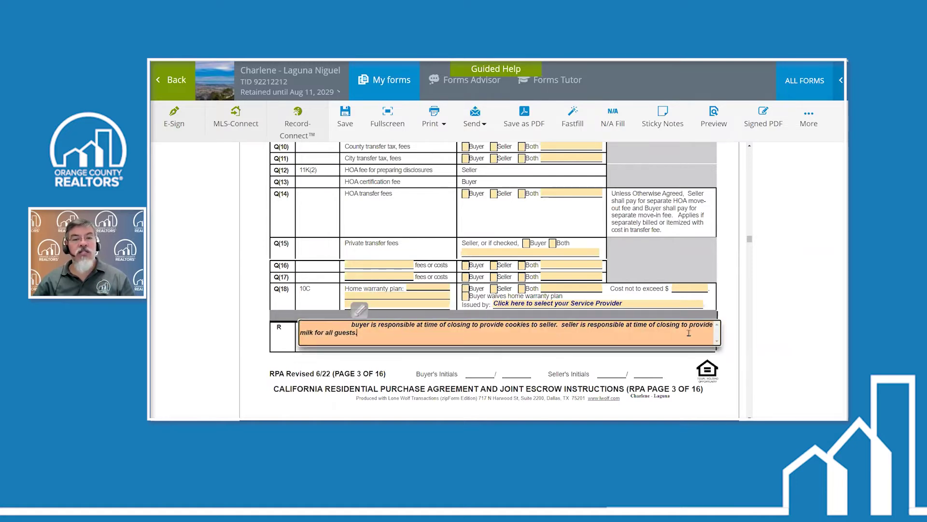
click(361, 313)
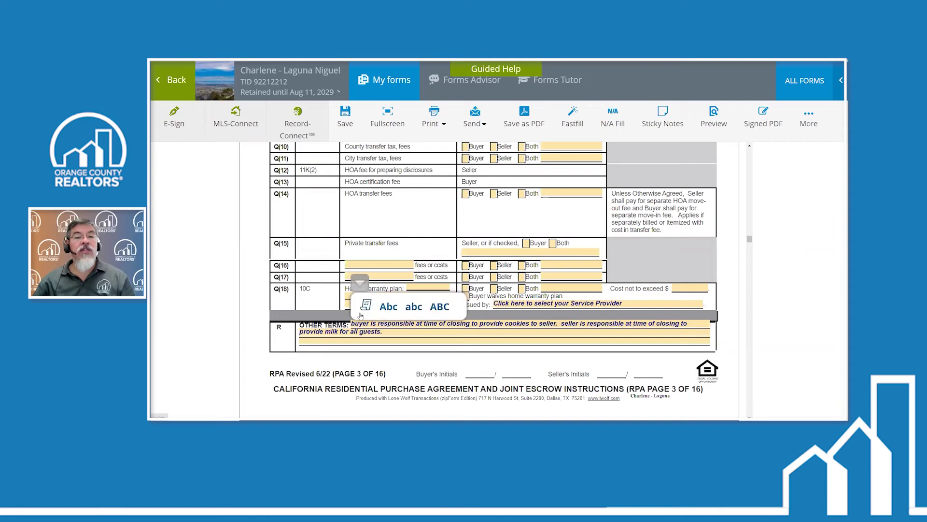
click(443, 309)
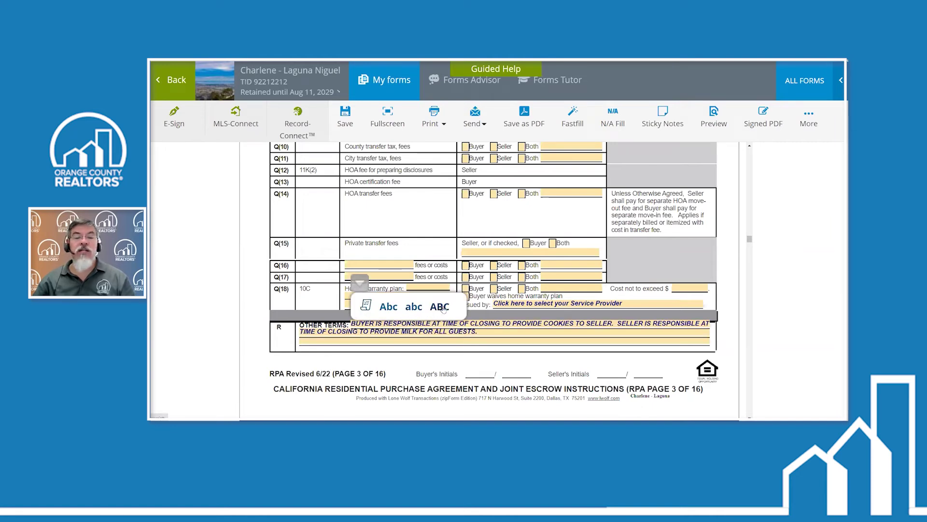
Step: Apply the initial-capitals format (Abc) to the Other Terms text in paragraph R again
click(487, 335)
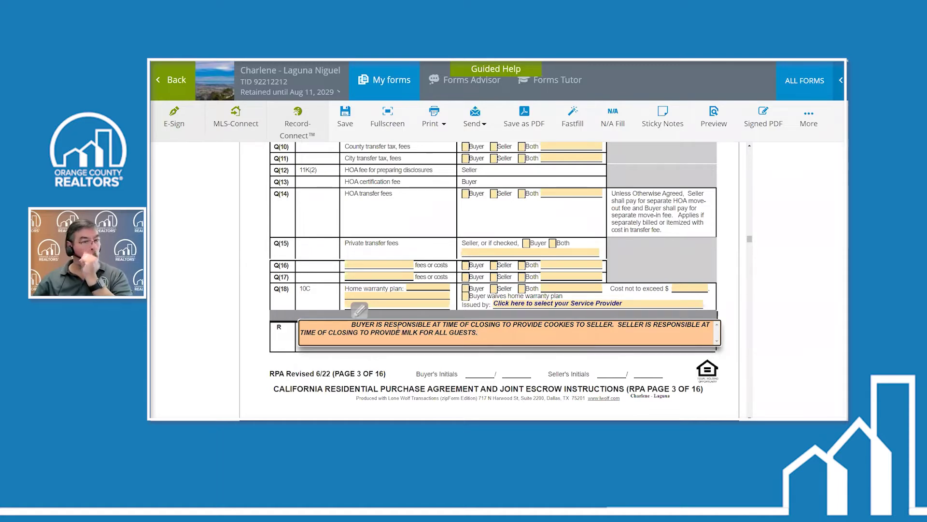
click(360, 311)
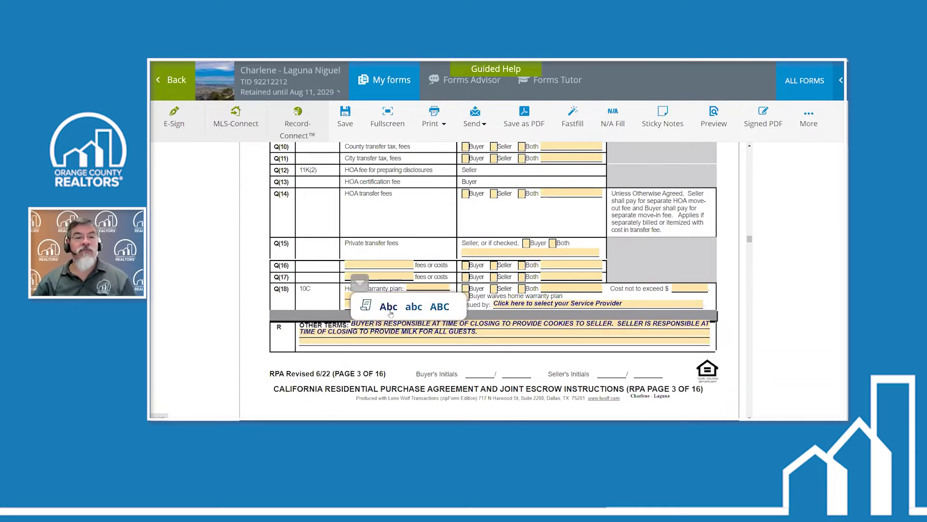
click(389, 309)
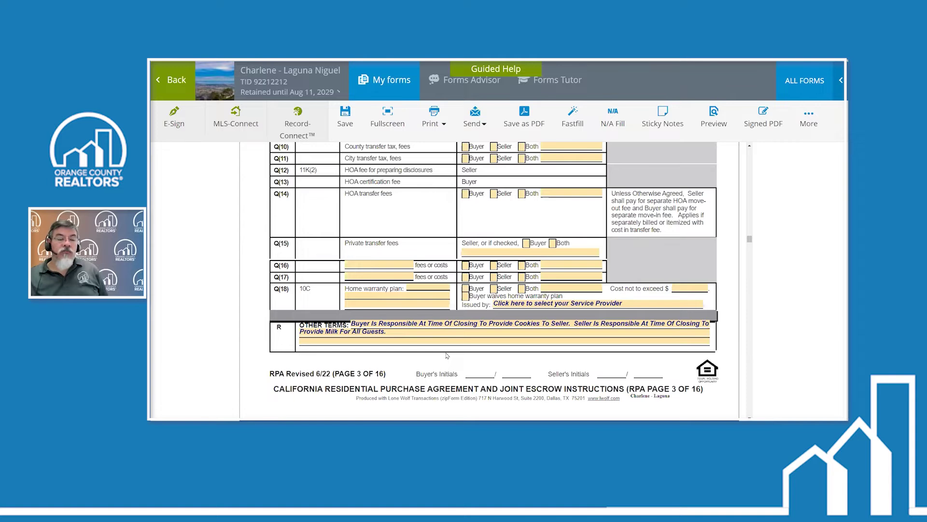
Step: Set the Other Terms text in paragraph R to all uppercase (ABC) and leave the field
click(386, 335)
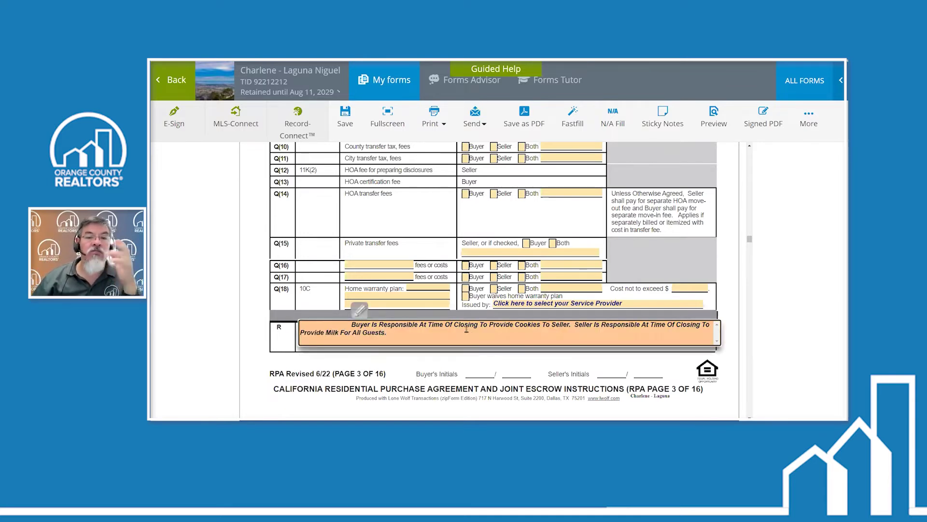
click(359, 310)
click(445, 312)
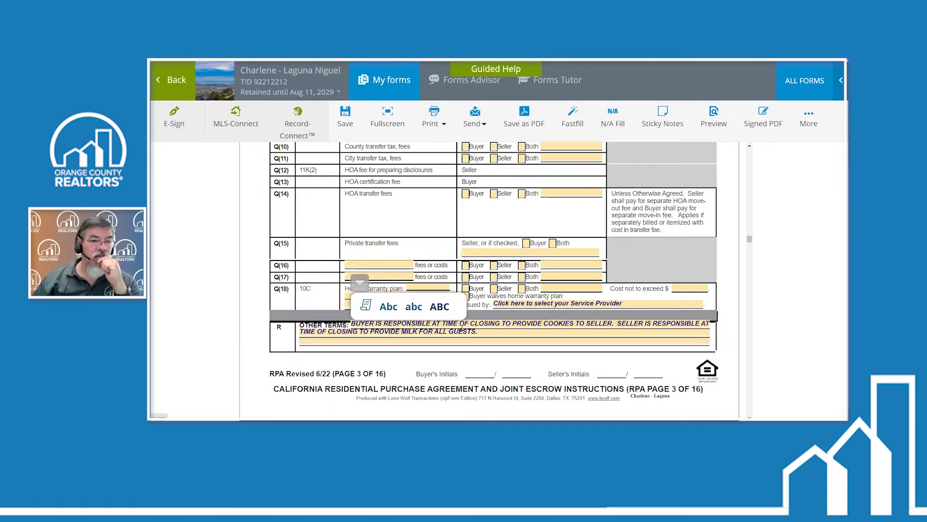
click(502, 335)
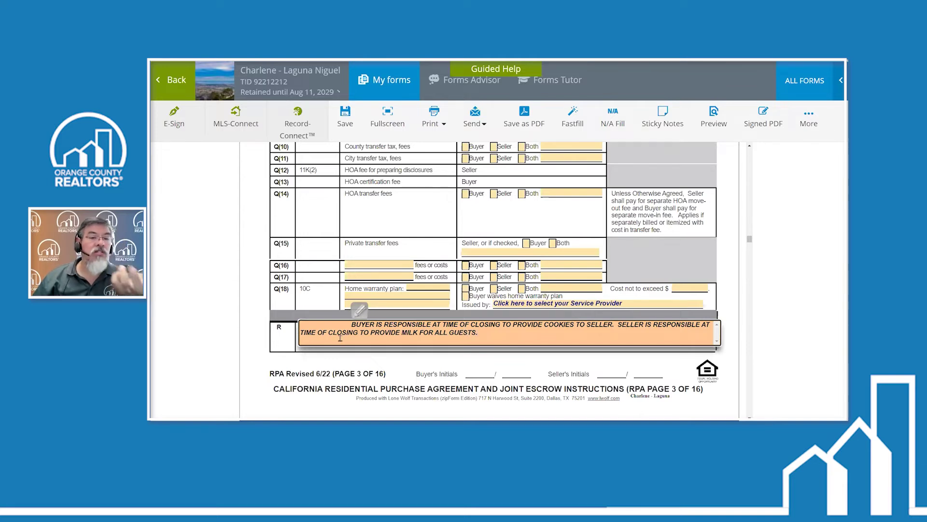
click(268, 339)
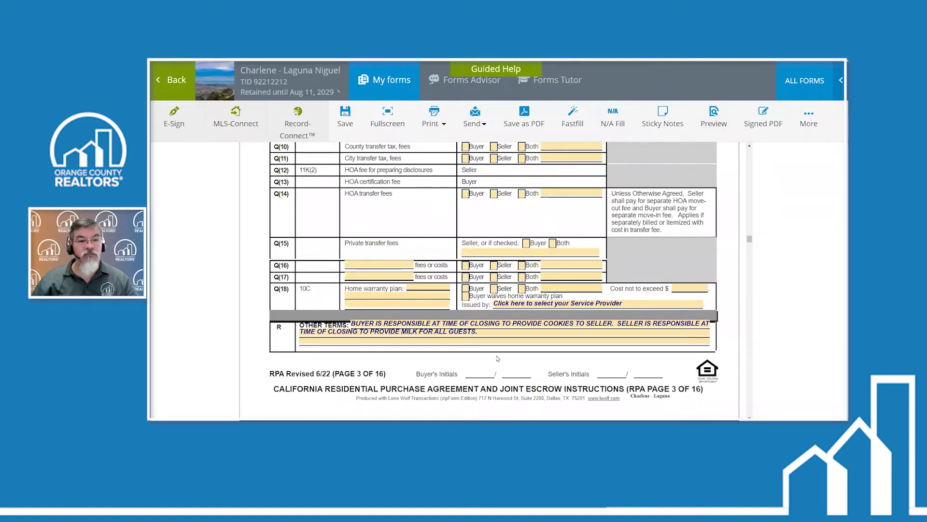
Step: Preview the purchase agreement, examine how the Other Terms text appears on RPA page 3, and close the preview
click(714, 117)
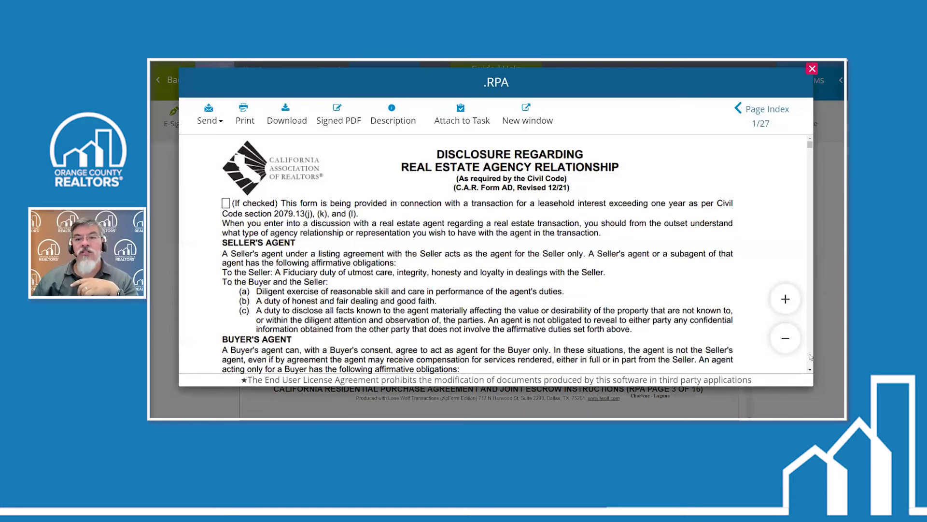
scroll(812, 356, down, 20)
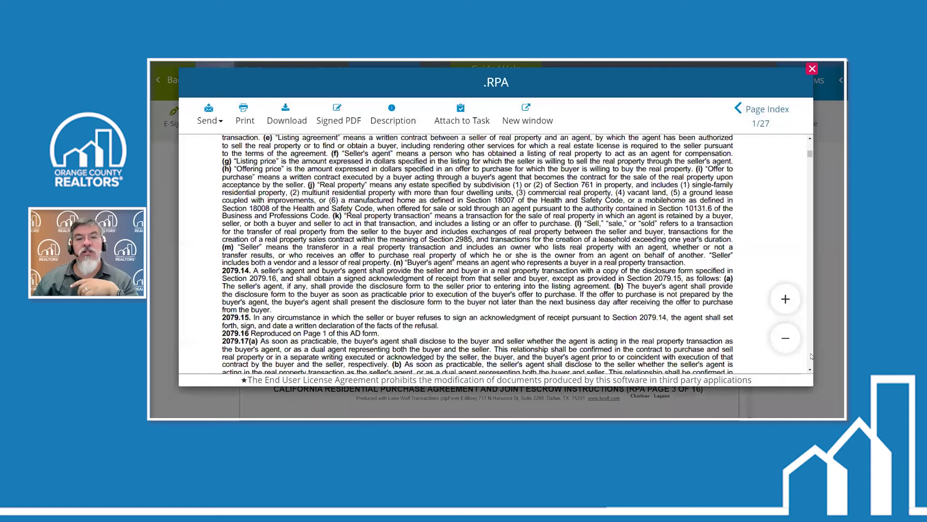
scroll(812, 356, down, 15)
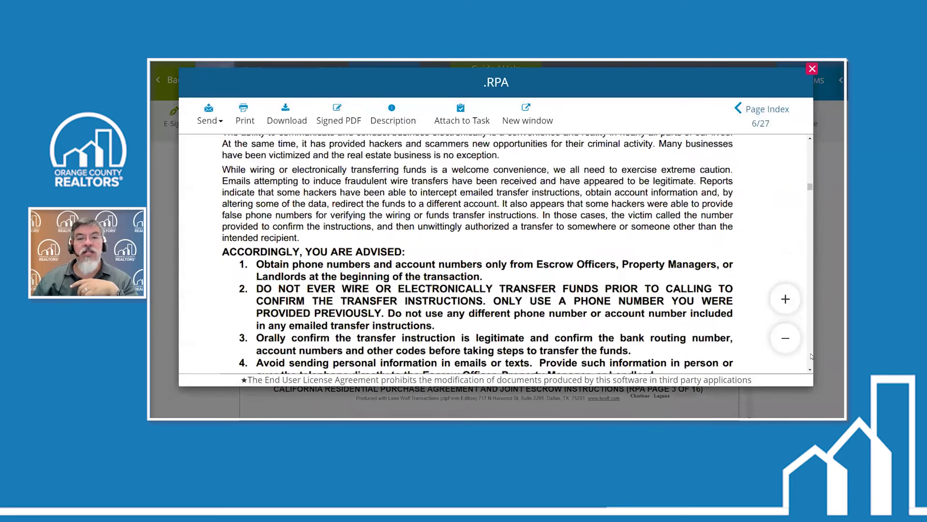
scroll(813, 356, down, 12)
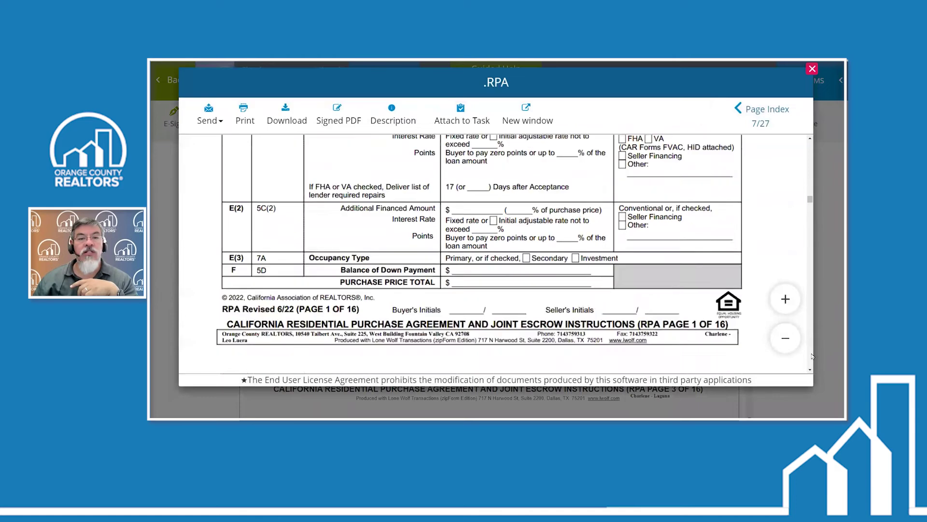
scroll(598, 345, down, 10)
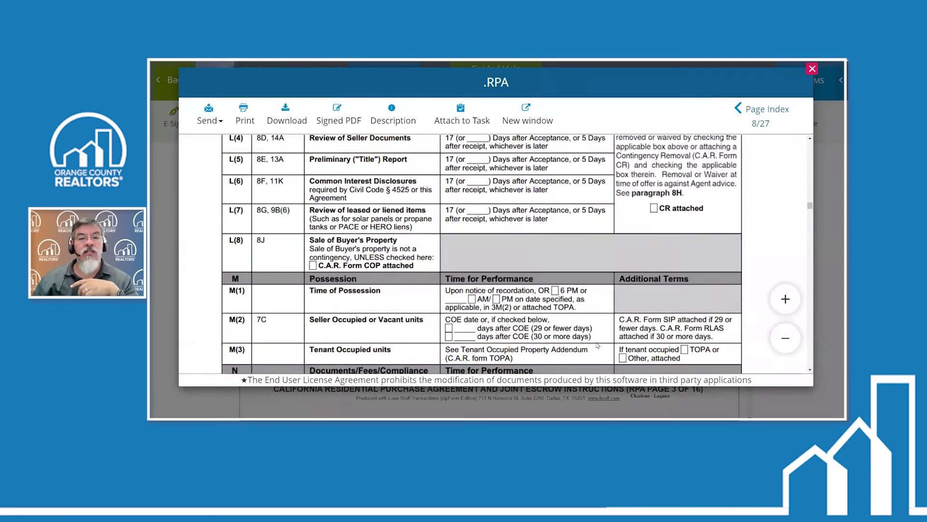
scroll(603, 337, down, 12)
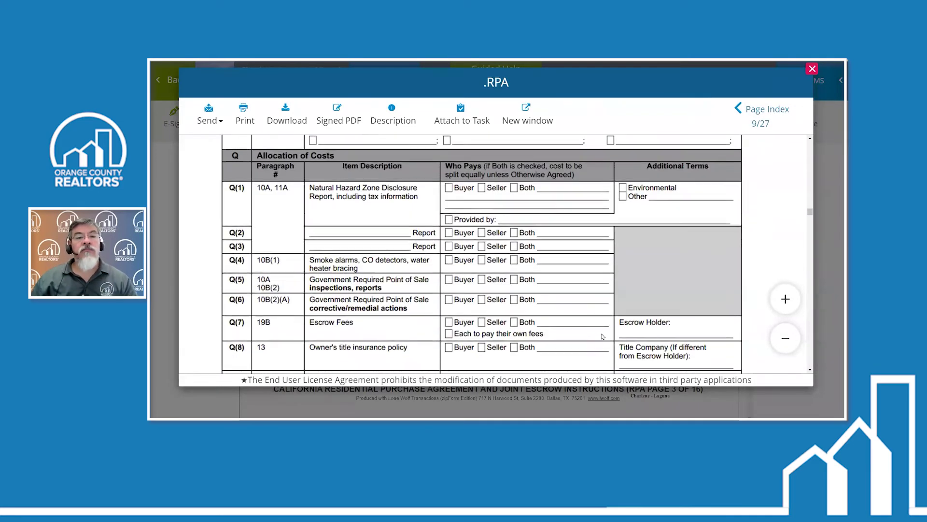
scroll(602, 336, down, 1)
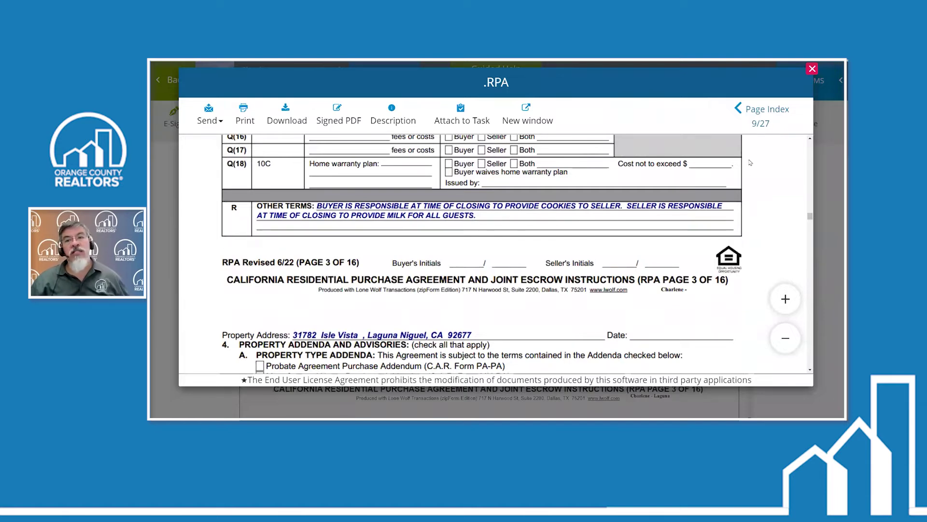
click(812, 69)
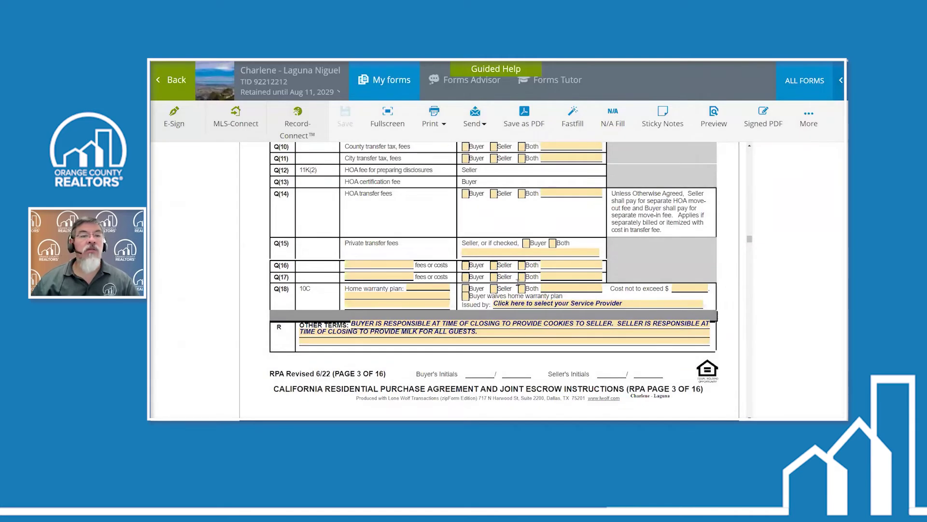
Step: Leave the purchase agreement, return to the transactions list and show the available transaction tools
click(169, 86)
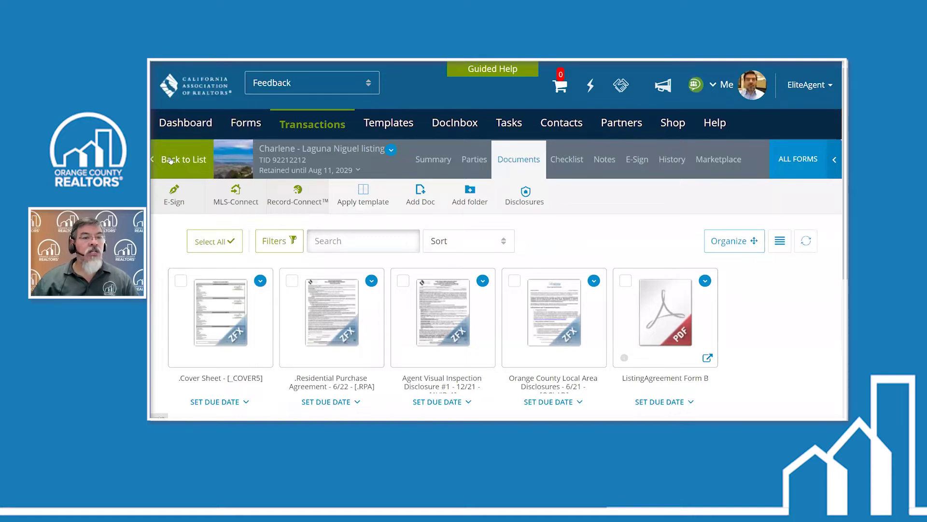
click(309, 126)
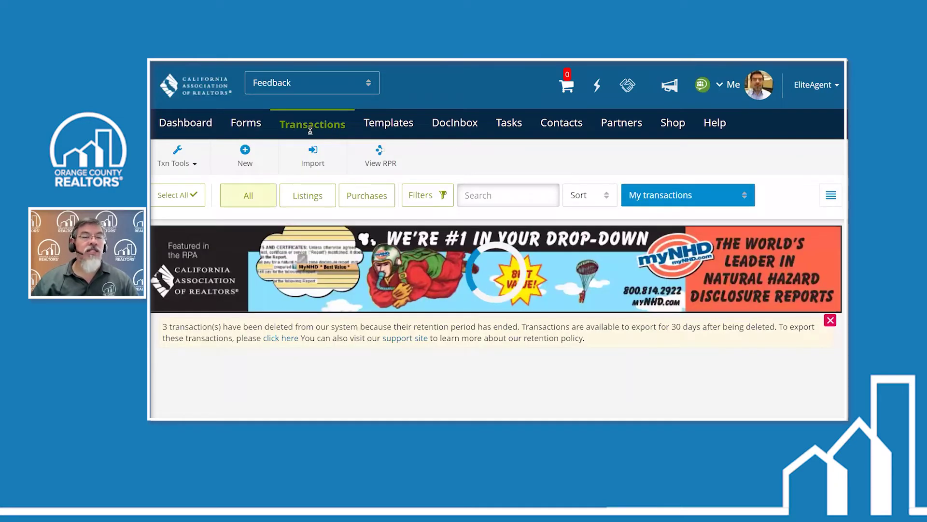
click(195, 164)
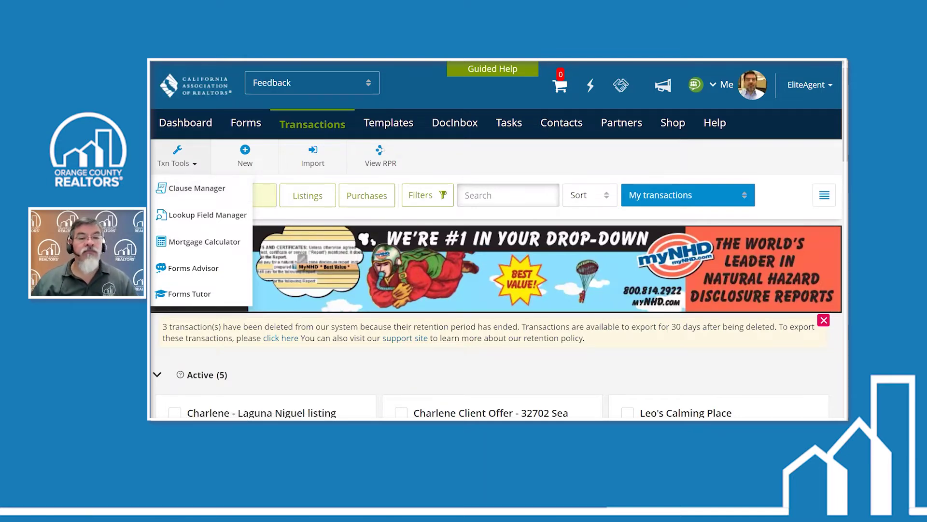
Step: Switch to the PowerPoint presentation and advance to the slide "Create Listing Transaction Using RPR"
mouse_move(375, 413)
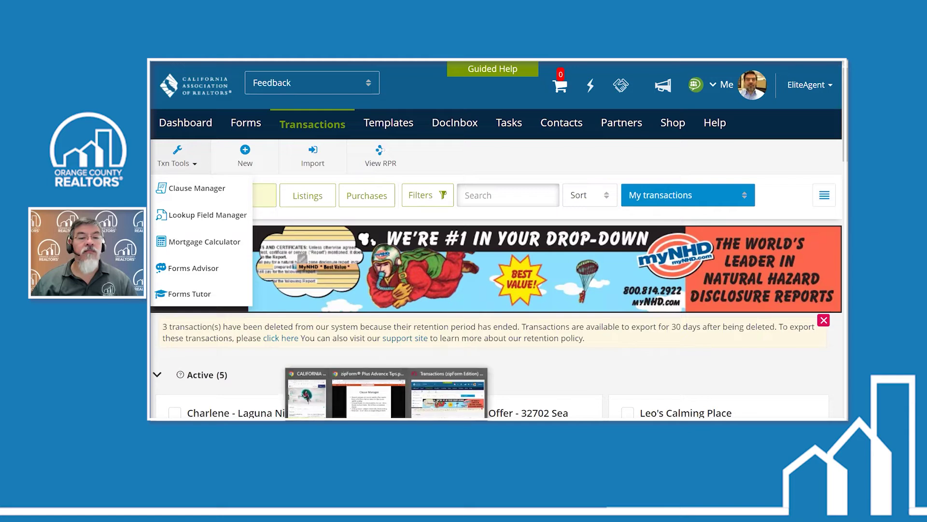
click(373, 413)
click(643, 247)
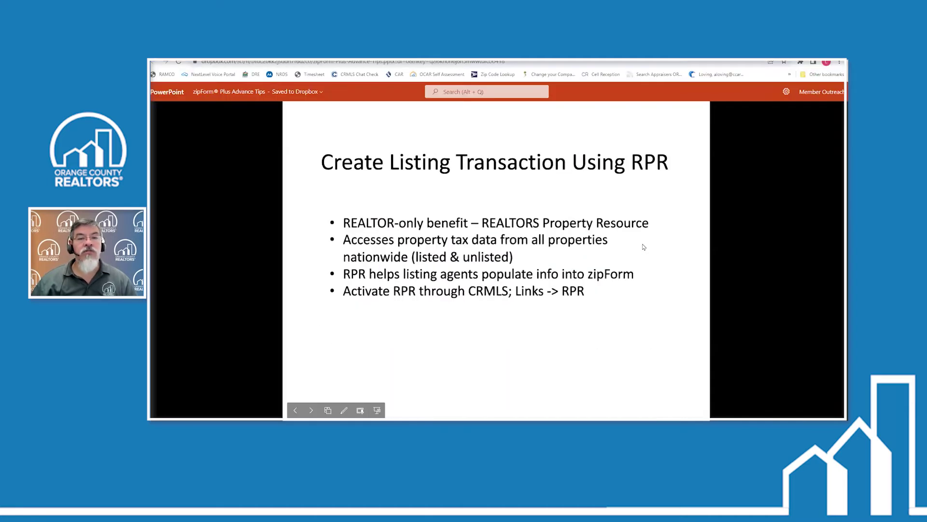
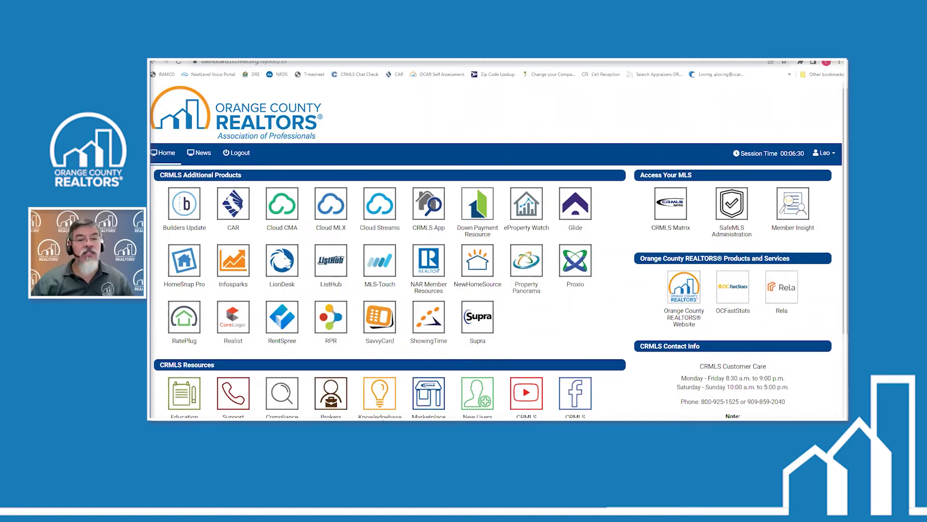
Step: Switch back to zipForm's transactions list and open RPR from there
mouse_move(385, 420)
click(464, 396)
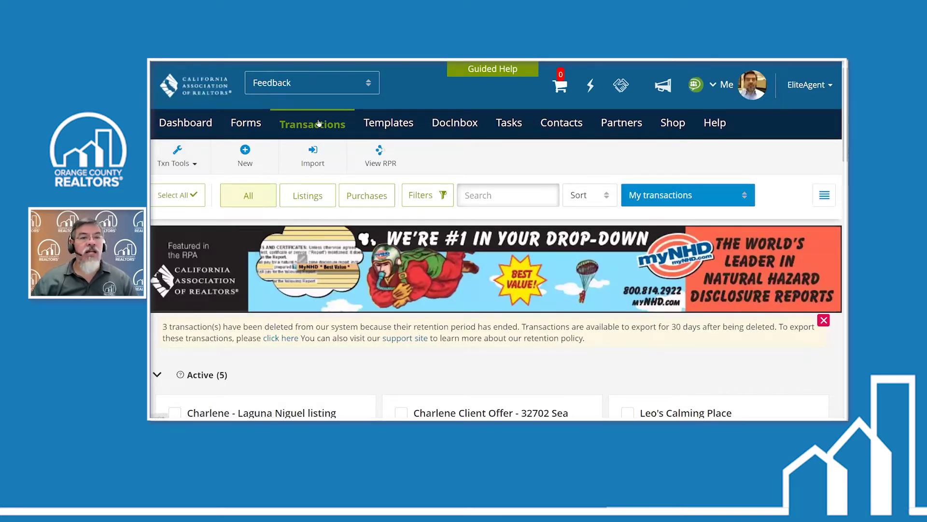
click(378, 159)
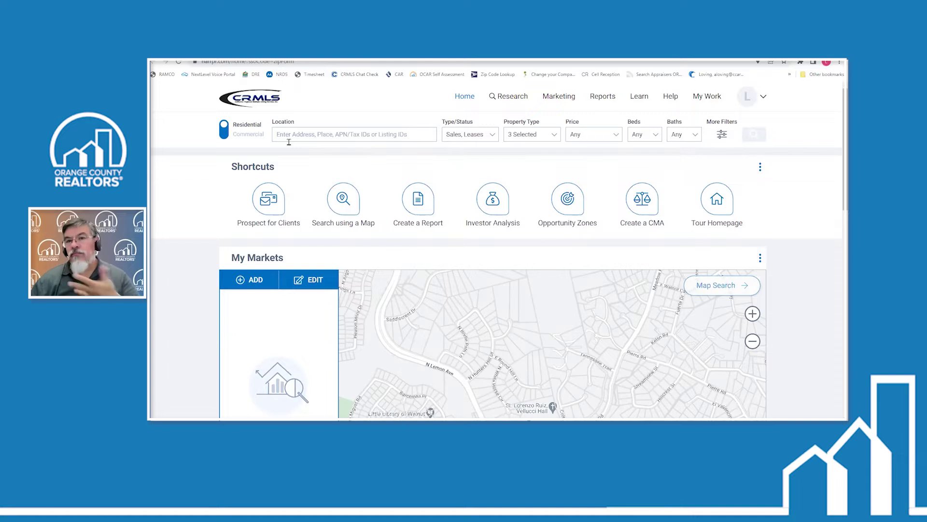
Step: Restrict the type/status filter of the RPR property search to Public Records only
click(495, 137)
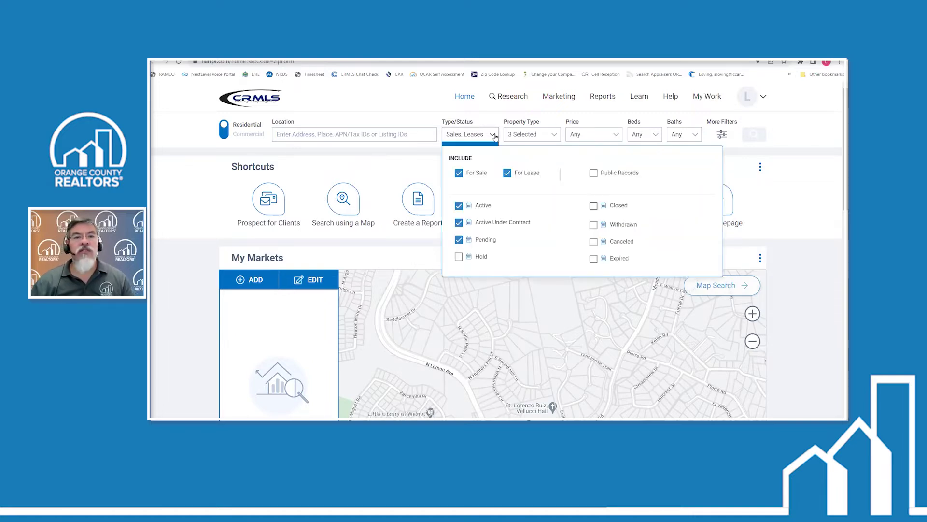
click(593, 173)
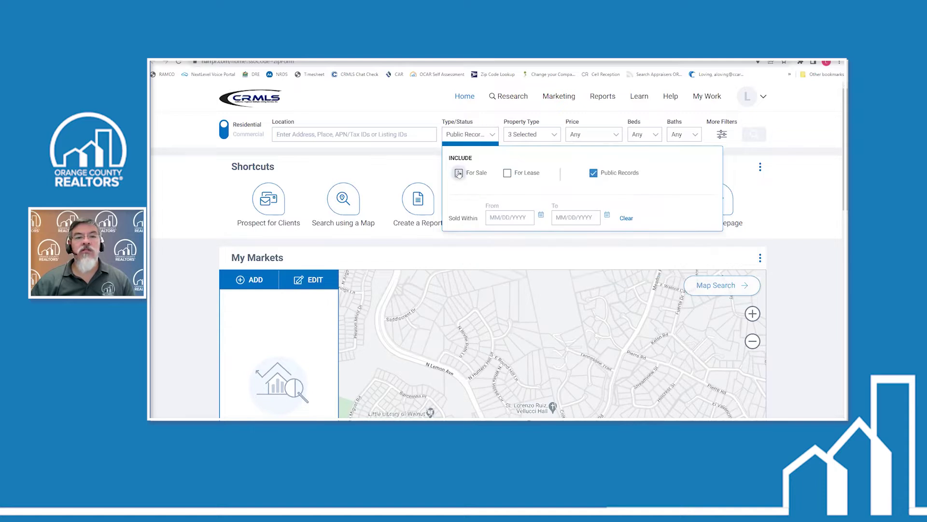
click(458, 173)
click(507, 173)
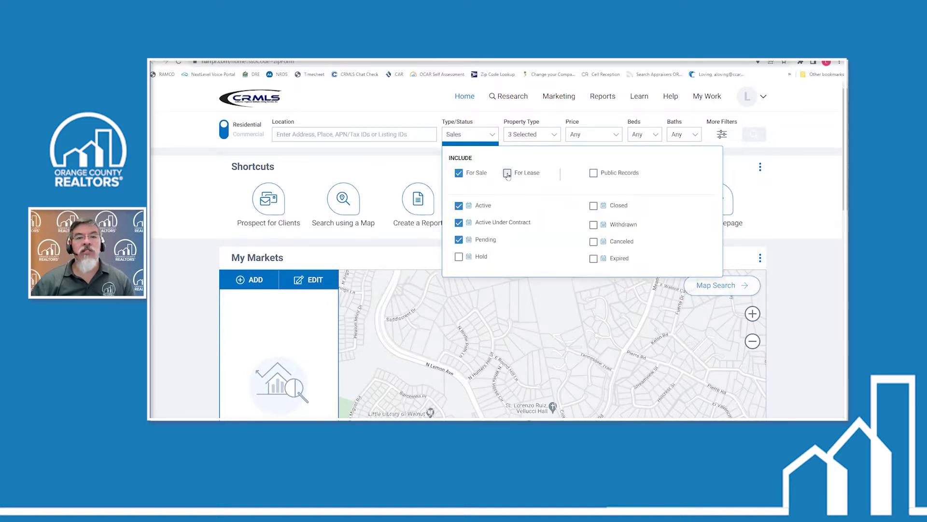
click(593, 173)
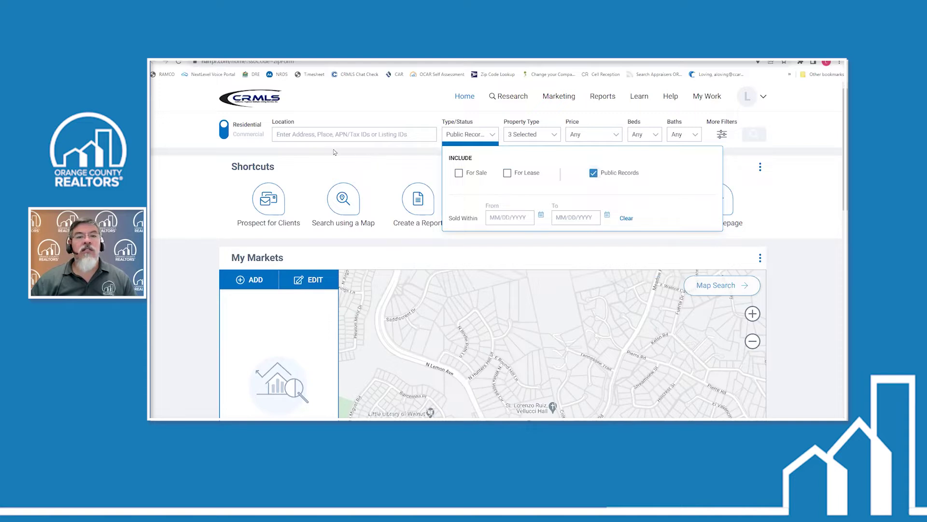
Step: Open the Redondo Beach property from the recent location searches and dismiss the Market Trends tip
click(315, 136)
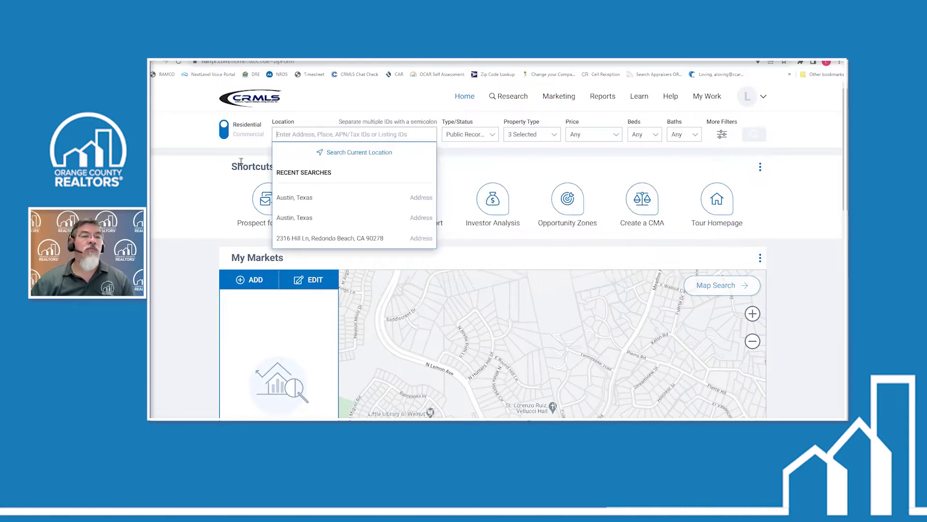
click(324, 238)
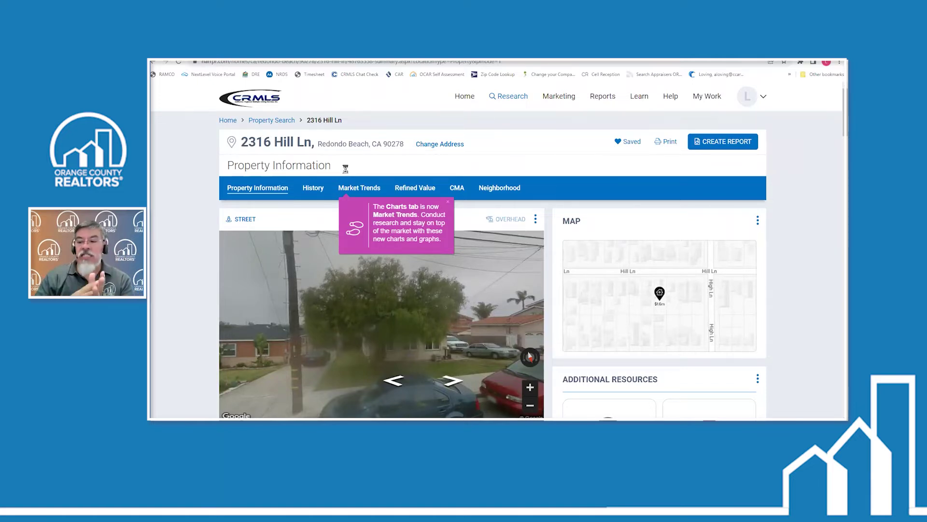
click(448, 201)
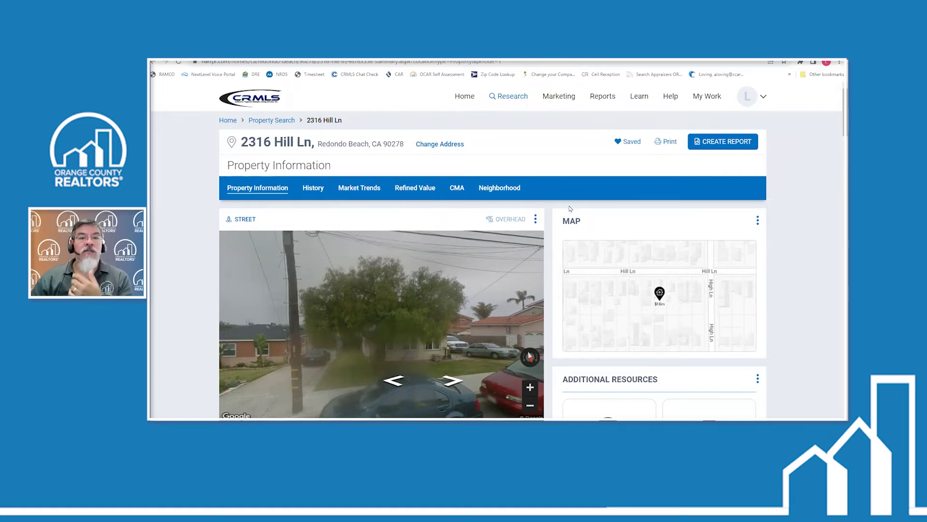
Step: Examine the property's Additional Resources, Property Summary and Property Facts, including the editable column for changes
scroll(568, 207, down, 1)
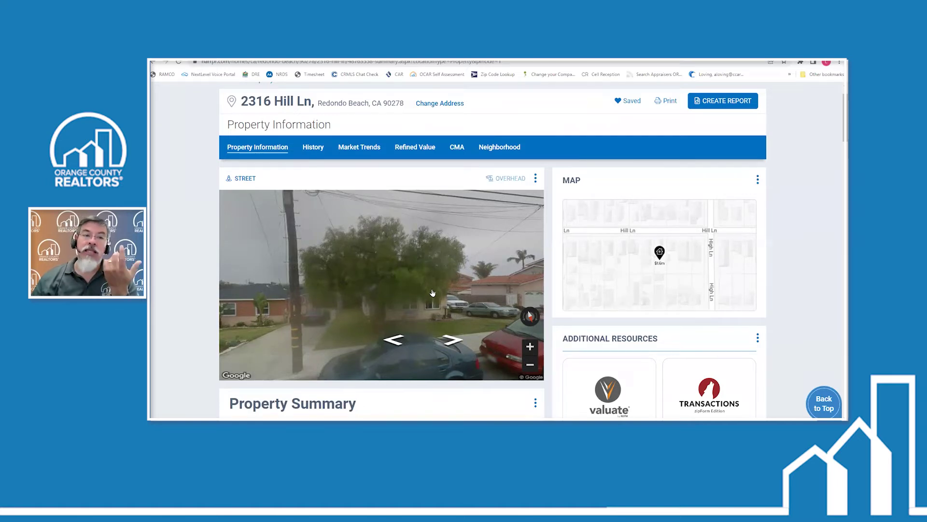
scroll(432, 293, down, 3)
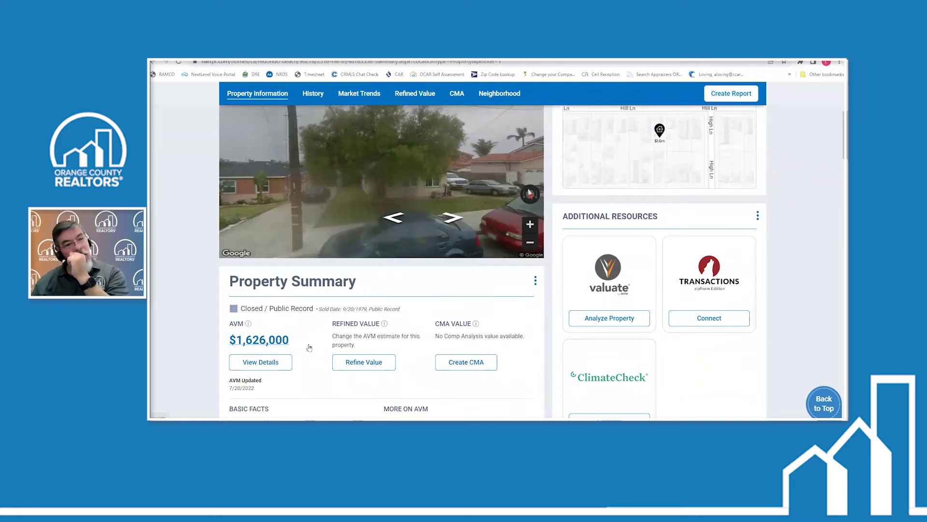
scroll(309, 347, down, 2)
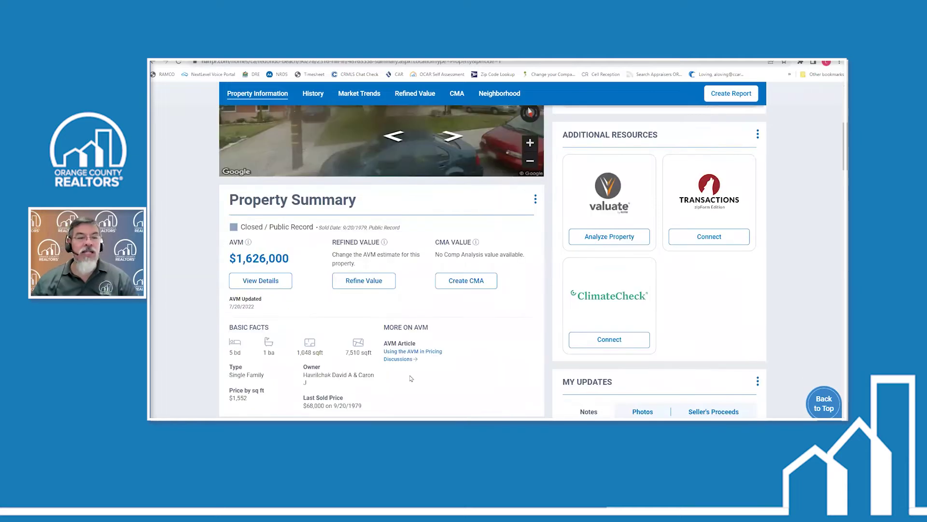
scroll(438, 378, down, 2)
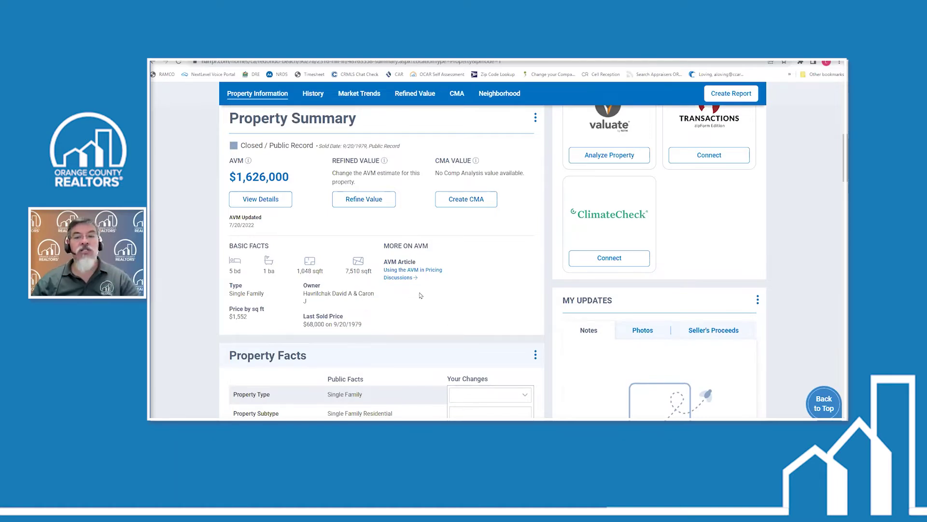
scroll(425, 297, down, 3)
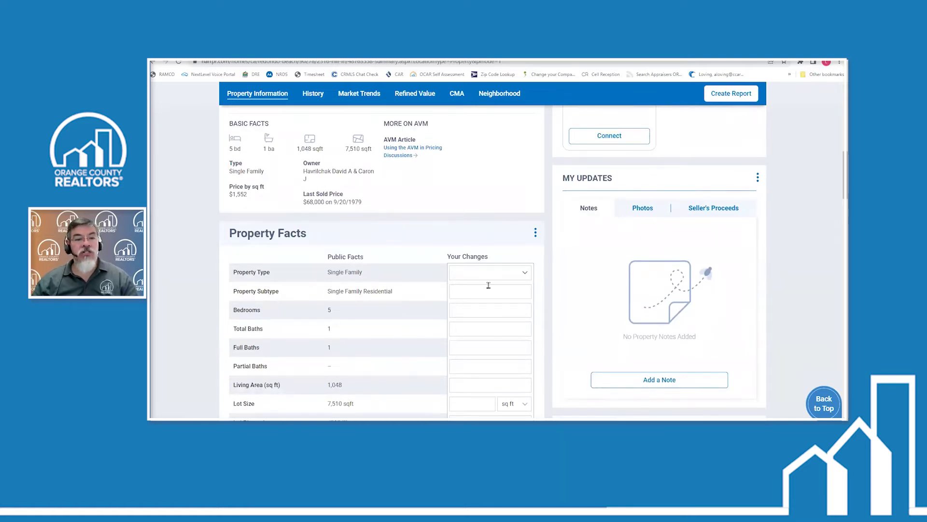
scroll(418, 319, down, 1)
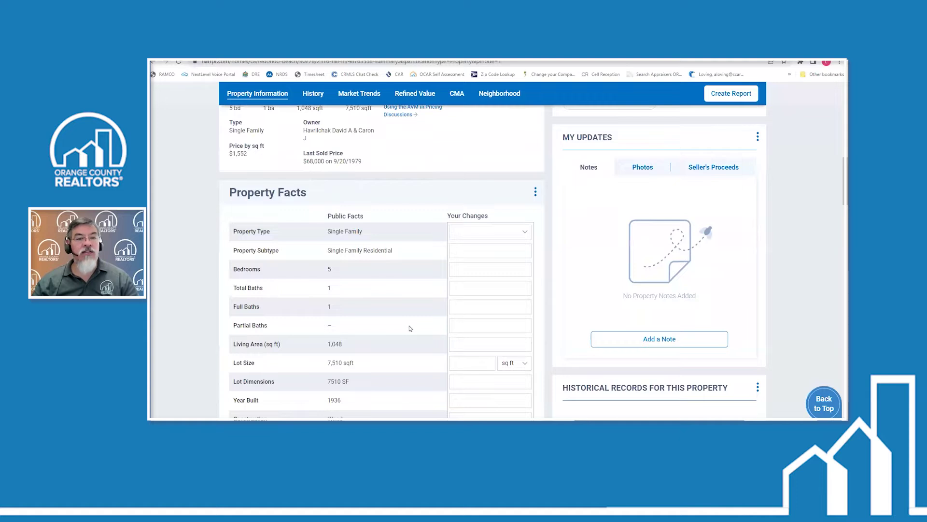
scroll(418, 319, down, 1)
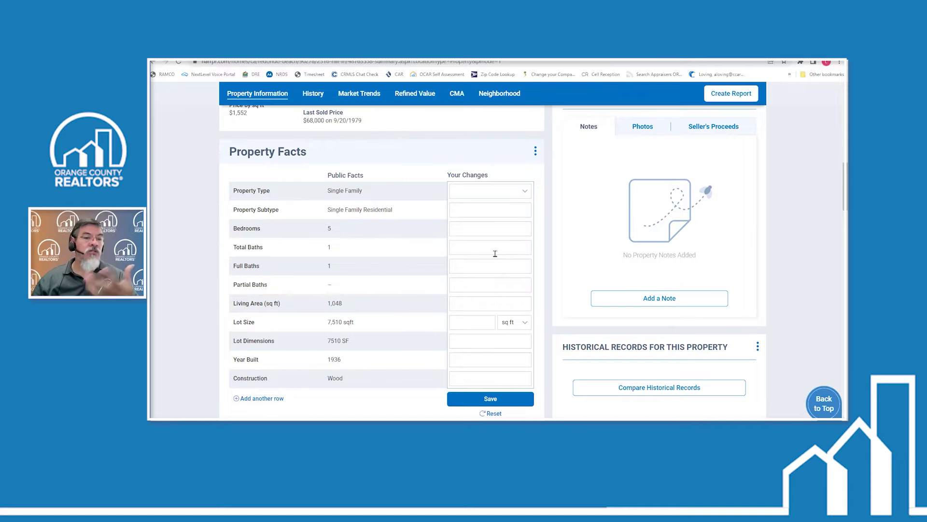
Step: Review the property's schools, AARP Livability Index, exterior and location details, owner facts and legal description
scroll(417, 307, down, 3)
scroll(416, 308, down, 3)
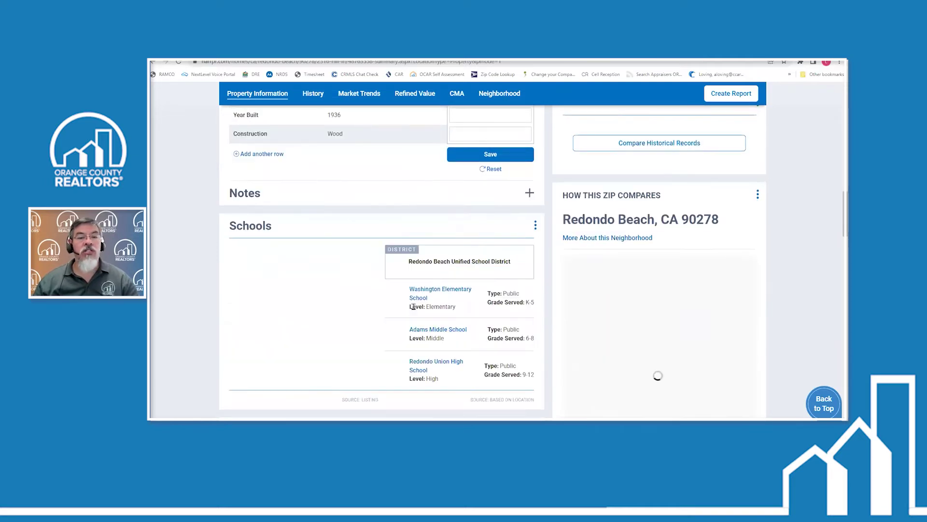
scroll(456, 308, down, 1)
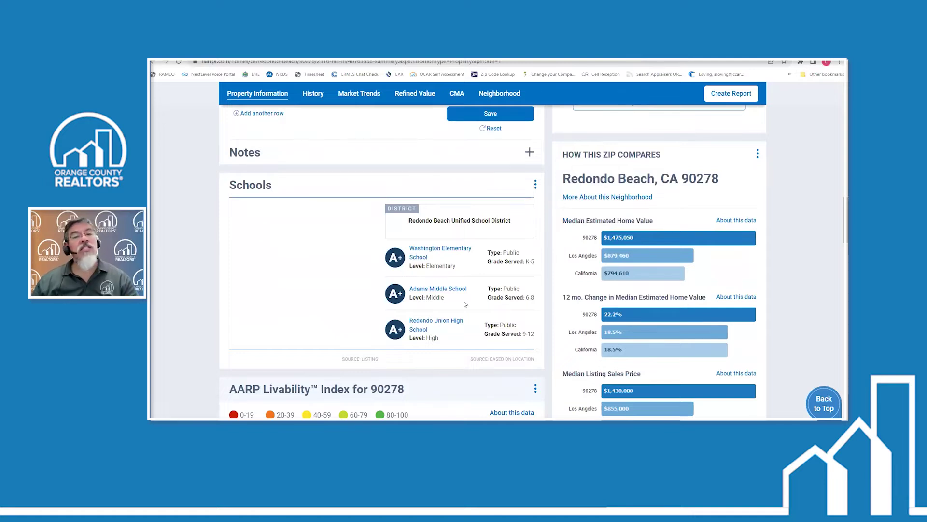
scroll(496, 341, down, 4)
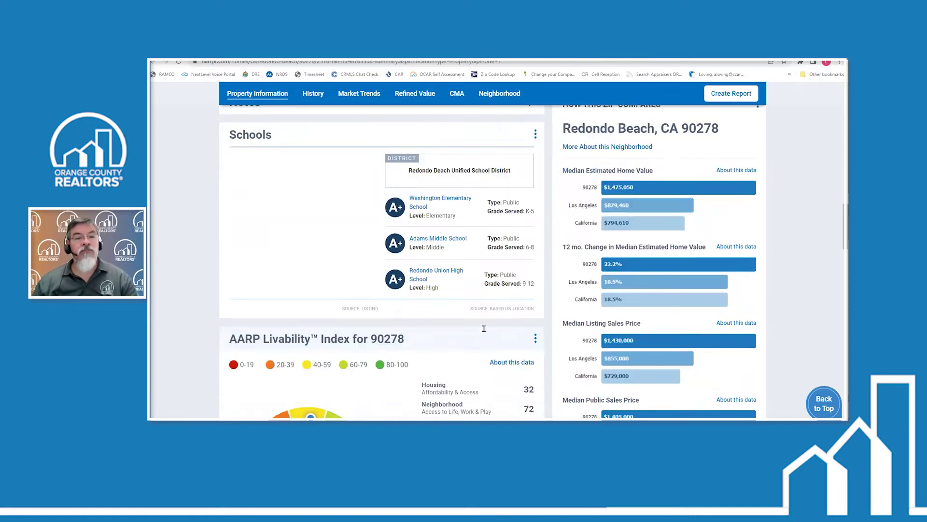
scroll(485, 332, down, 1)
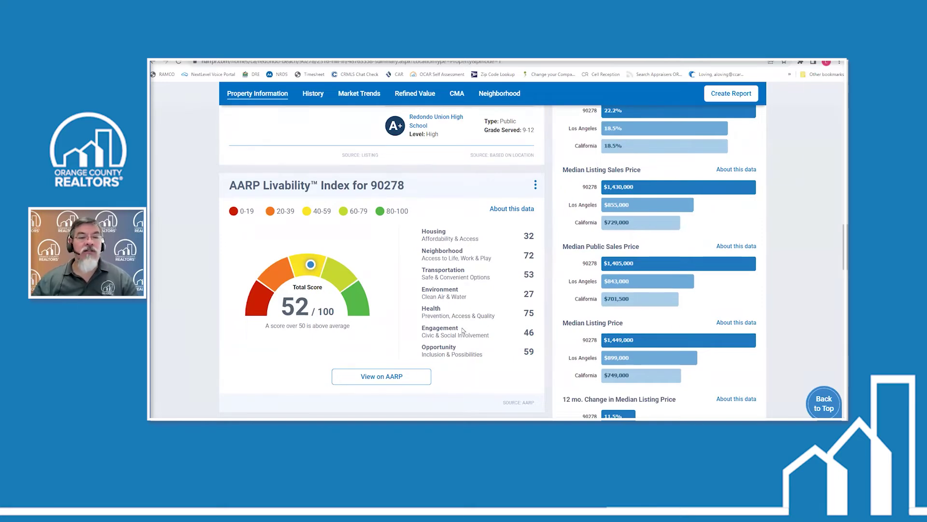
scroll(464, 329, down, 2)
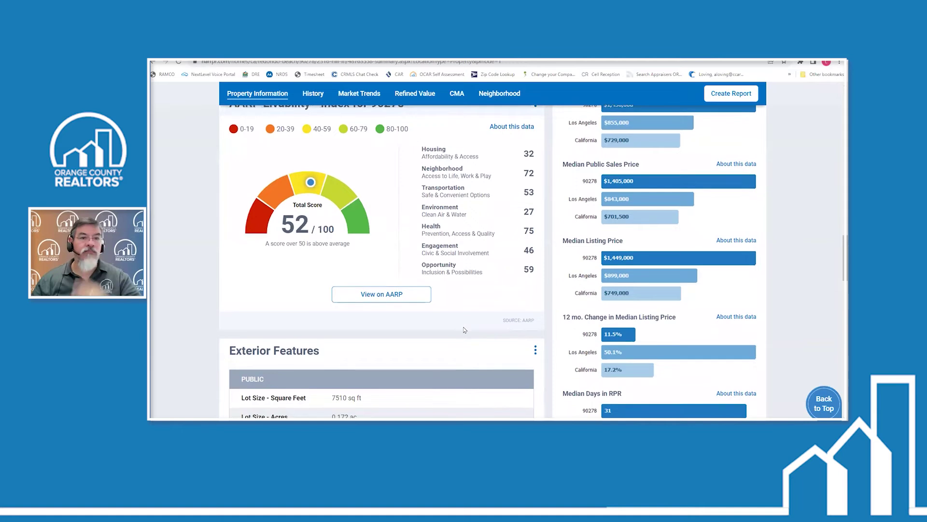
scroll(464, 330, down, 5)
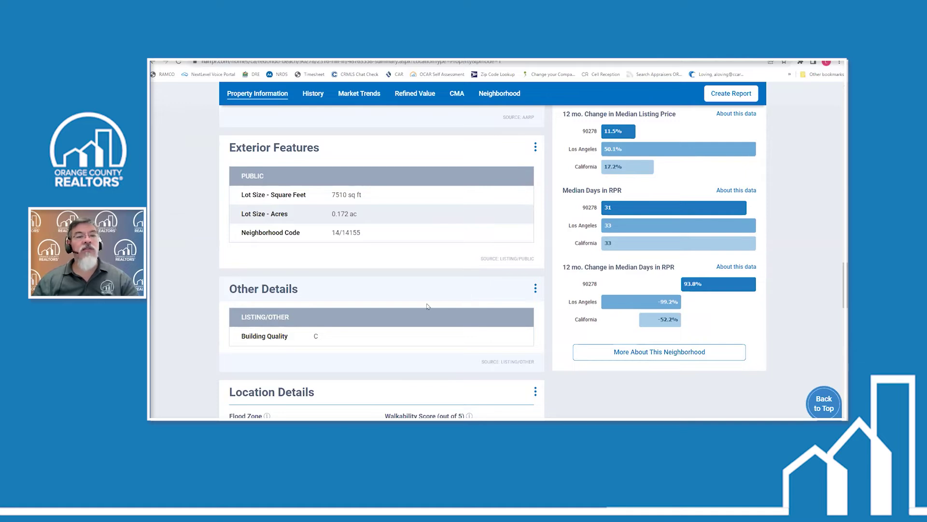
scroll(428, 305, down, 3)
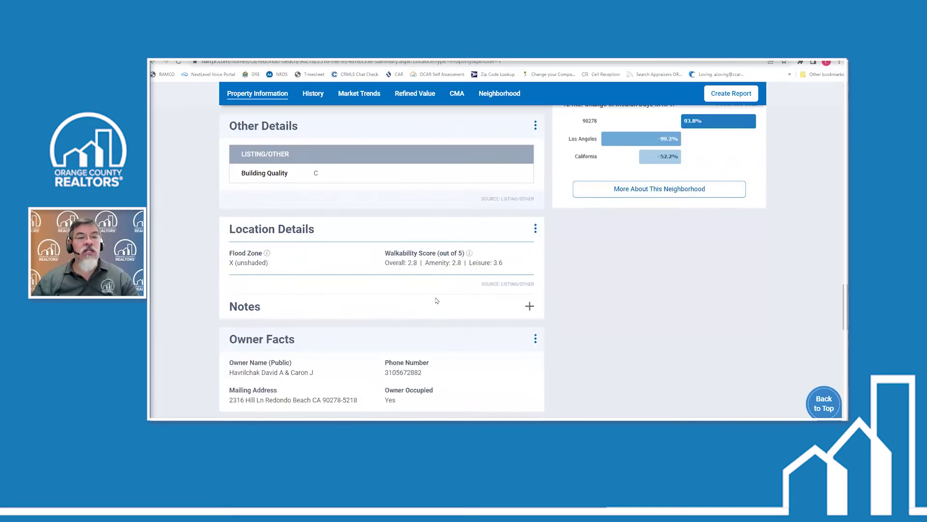
scroll(435, 300, down, 3)
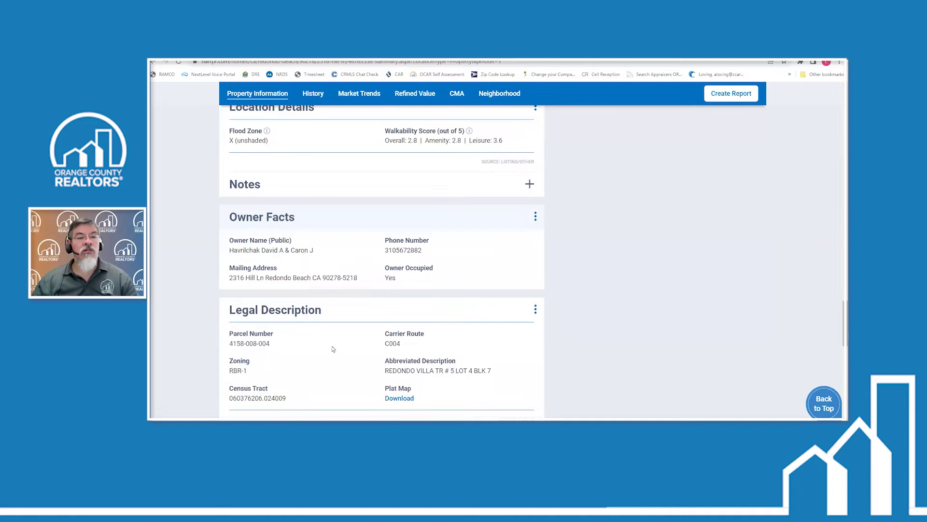
scroll(510, 326, down, 1)
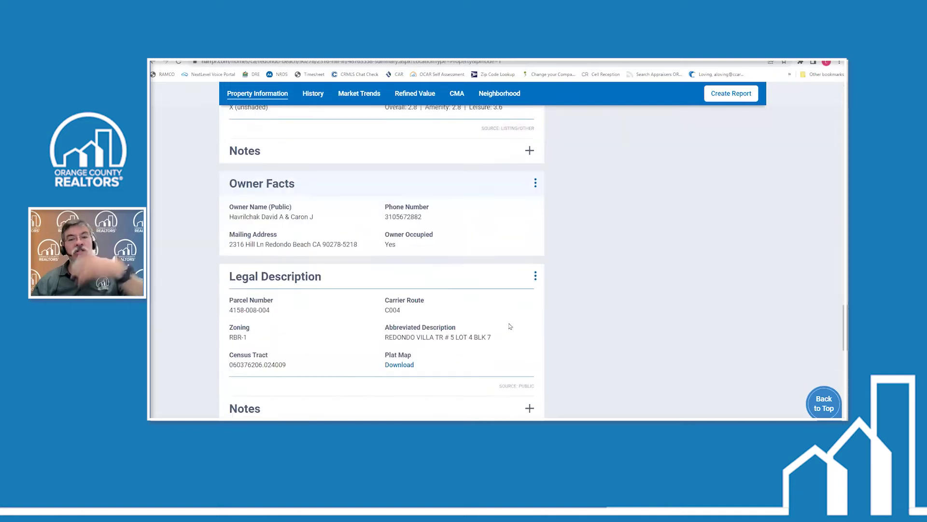
scroll(510, 326, down, 1)
Step: Connect to zipForm Transactions from the property's Additional Resources and create a new transaction of type Listing from the RPR data
scroll(508, 317, up, 18)
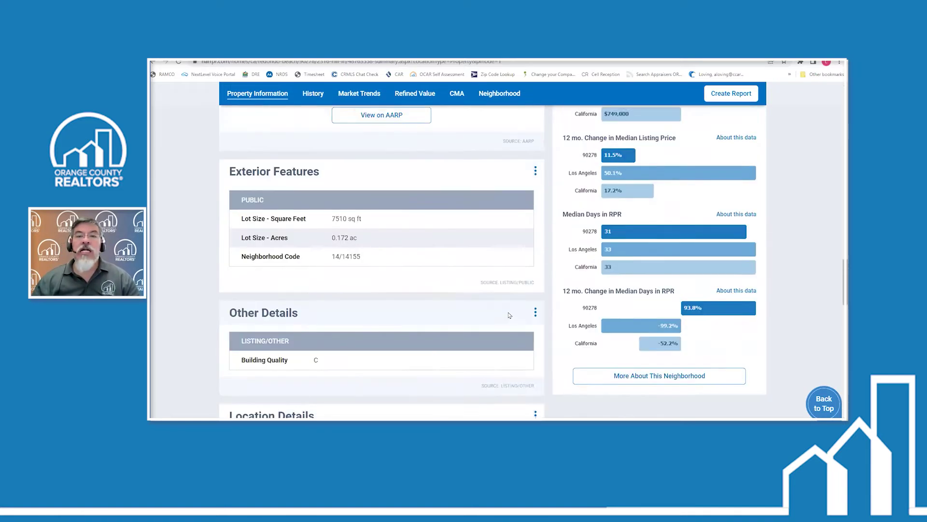
scroll(509, 313, up, 15)
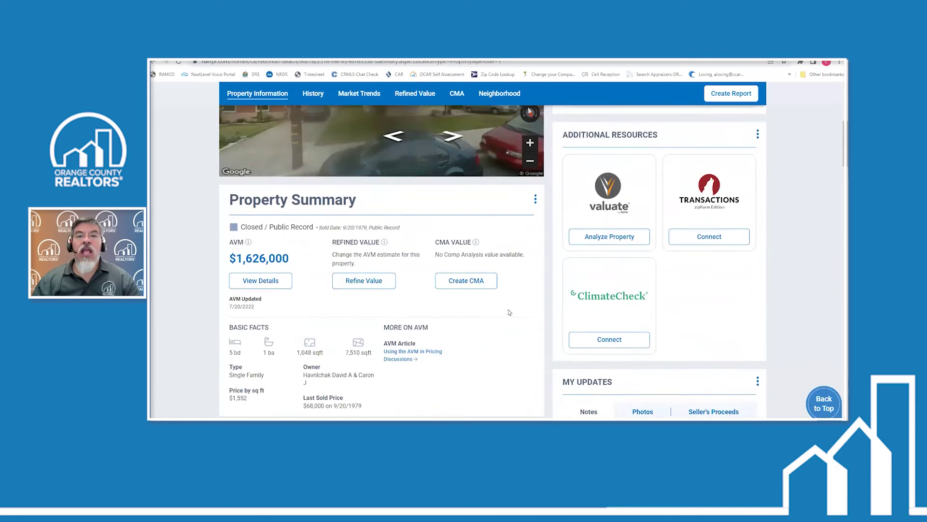
scroll(508, 313, down, 4)
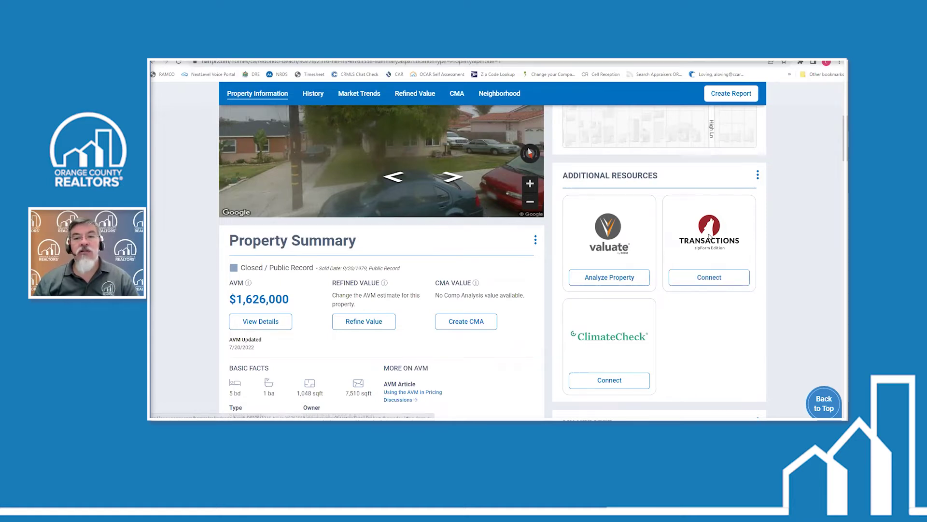
click(729, 278)
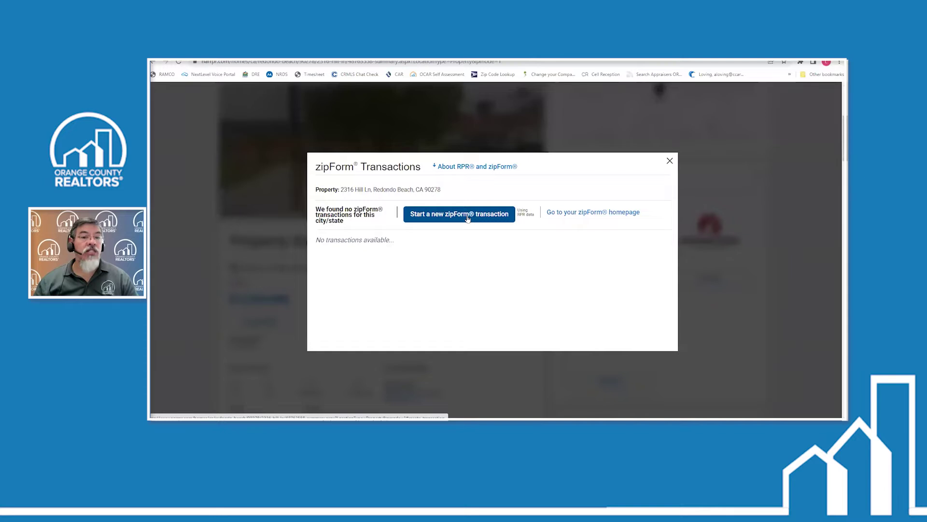
click(467, 219)
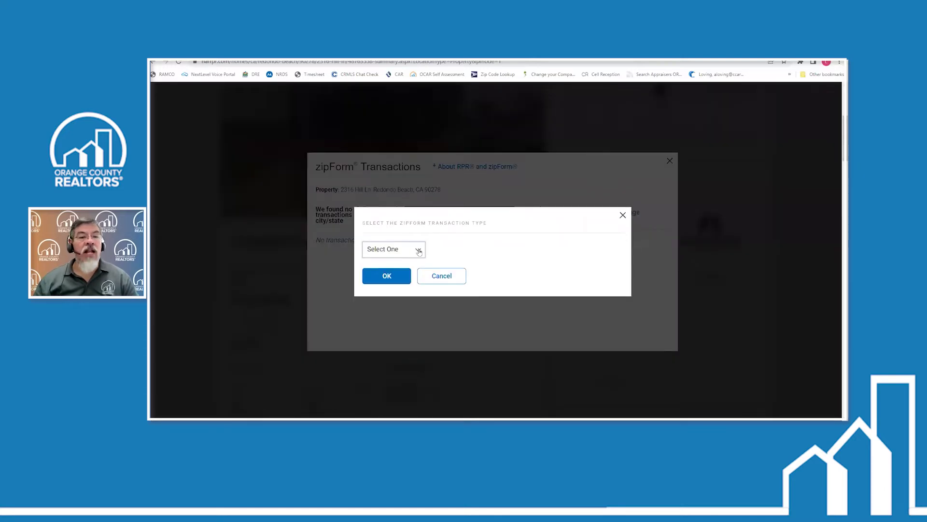
click(419, 251)
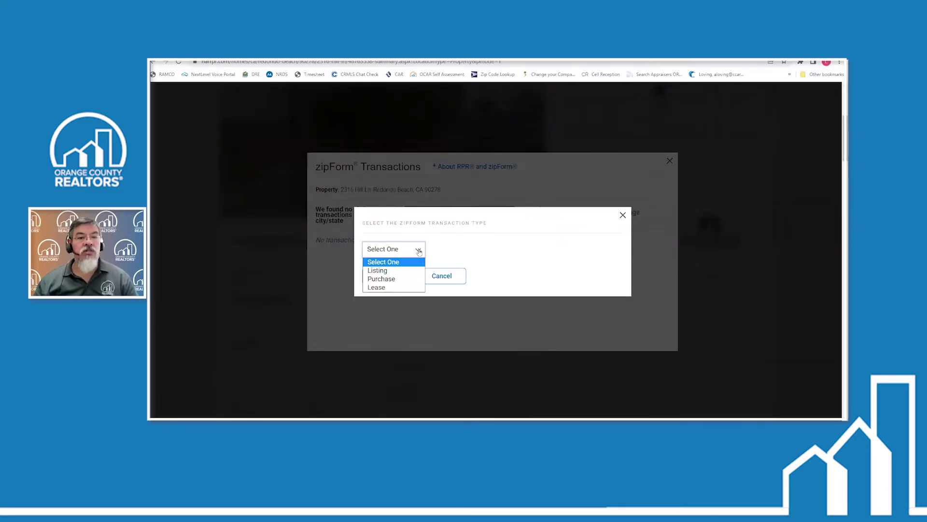
click(407, 275)
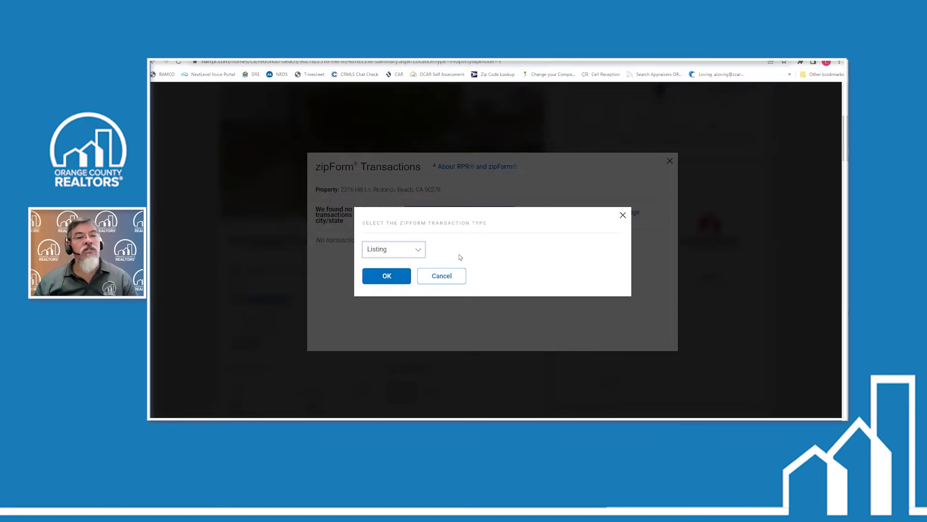
click(387, 277)
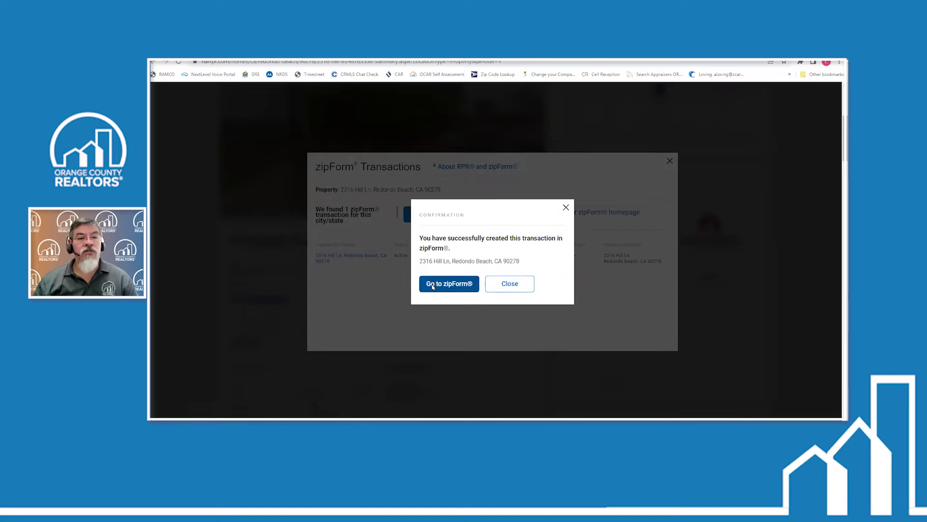
Step: Open the new listing transaction in zipForm and check the Property Summary fields filled from RPR, down to the legal description
click(432, 285)
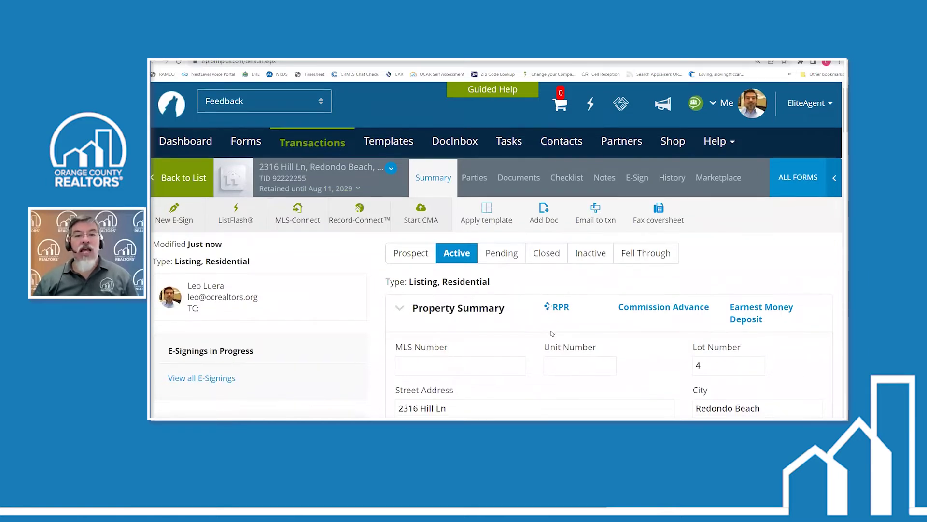
scroll(535, 329, down, 3)
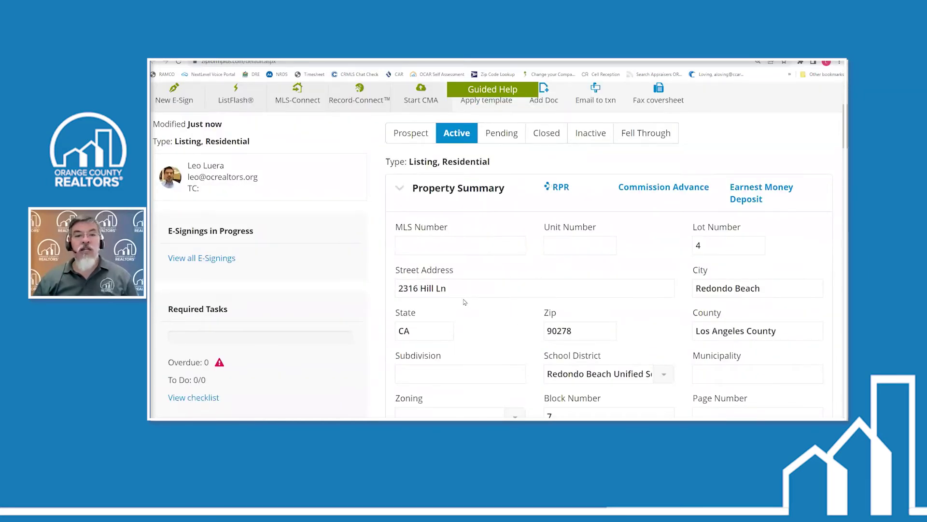
scroll(637, 348, down, 3)
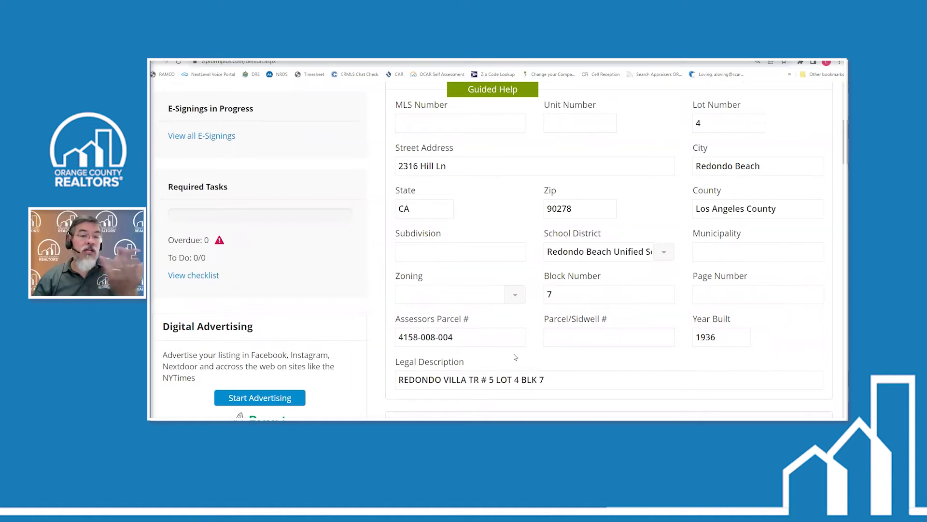
scroll(534, 351, down, 1)
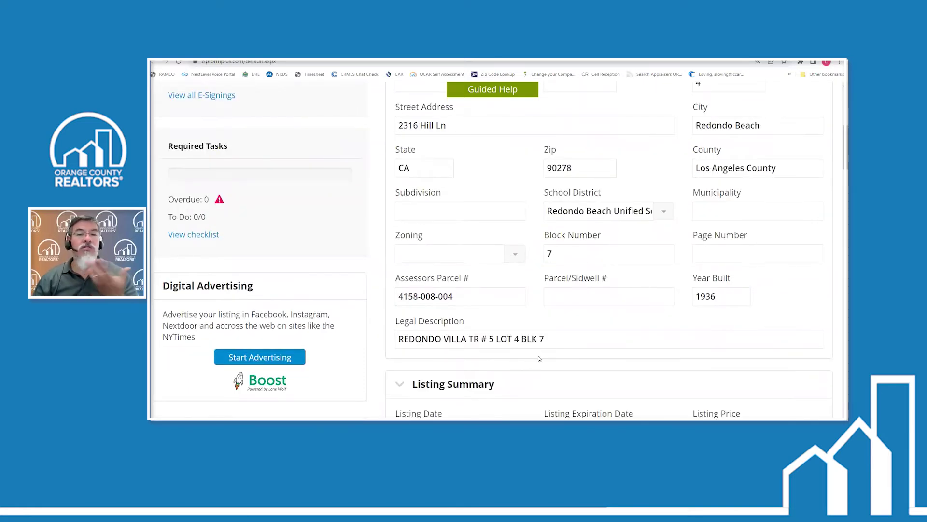
Step: Review the listing transaction's Listing Summary fields, from listing date and price through HOA, liens, includes and excludes
scroll(509, 378, down, 2)
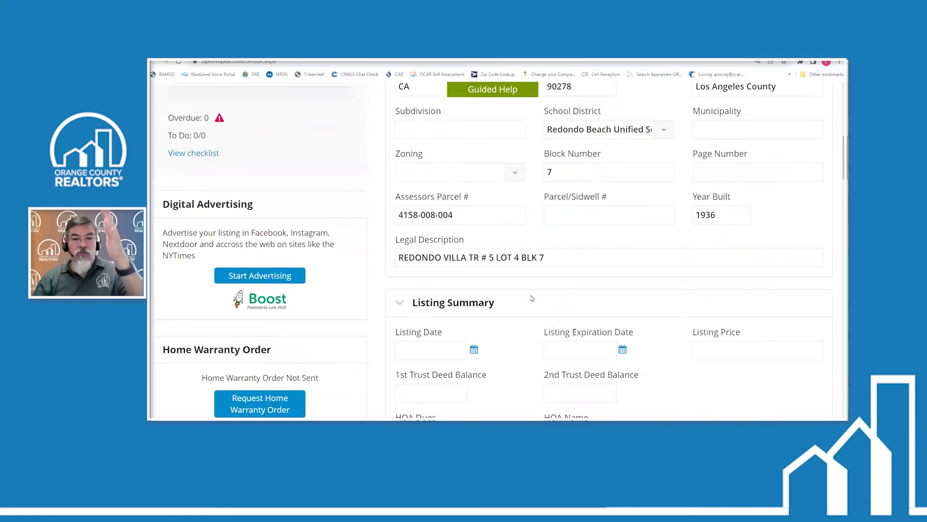
scroll(532, 299, down, 2)
scroll(527, 314, down, 3)
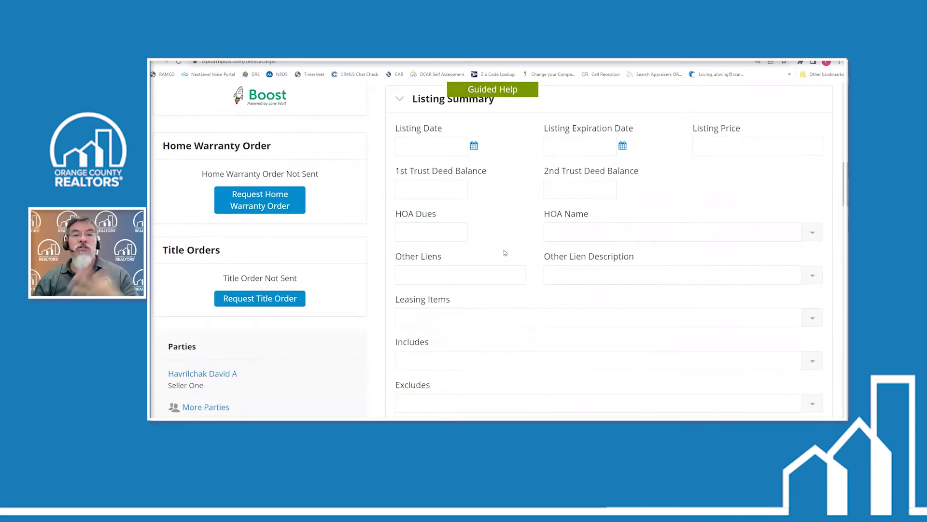
scroll(507, 299, up, 1)
scroll(507, 298, up, 8)
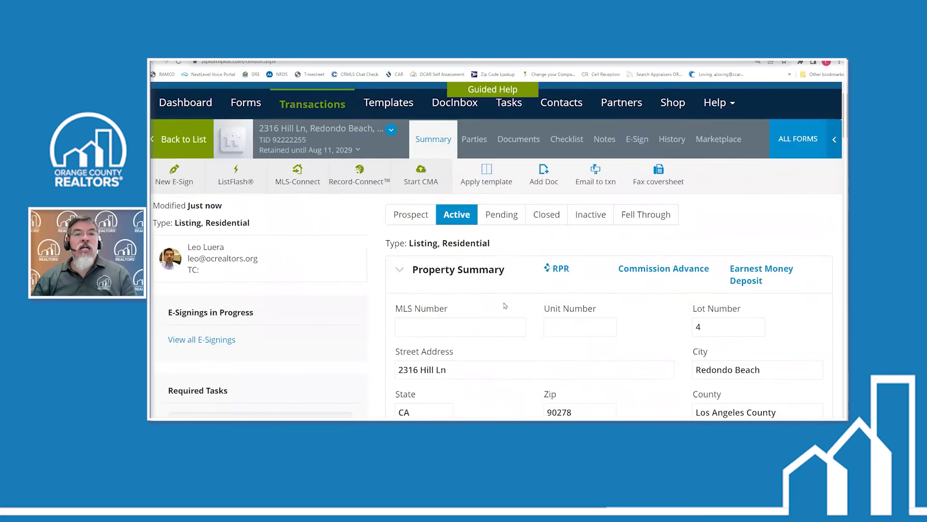
Step: Add the seller's e-mail address from the suggested entries to the Seller One party record and save it
click(474, 180)
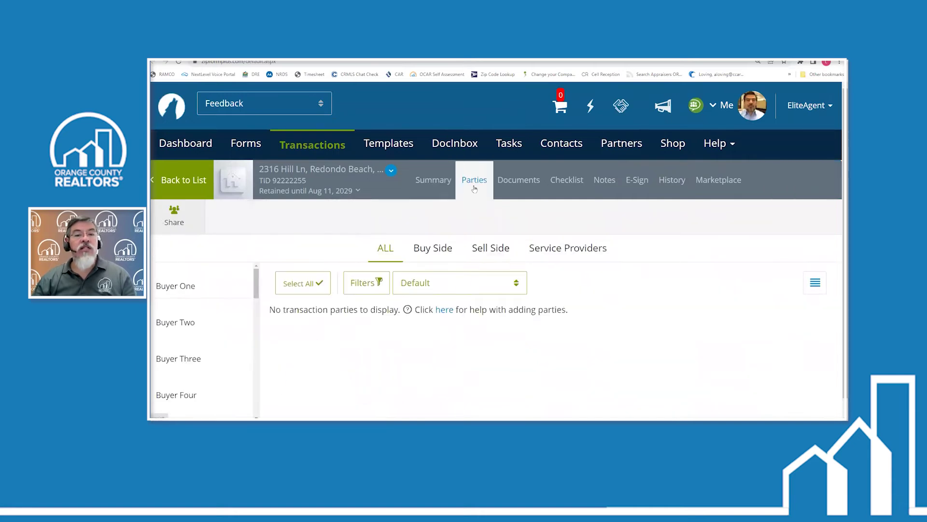
scroll(581, 328, down, 1)
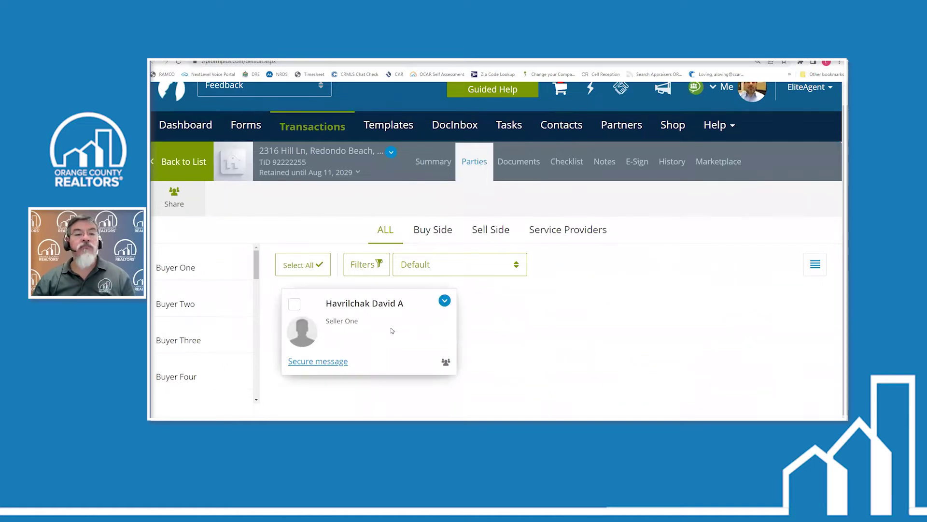
click(392, 330)
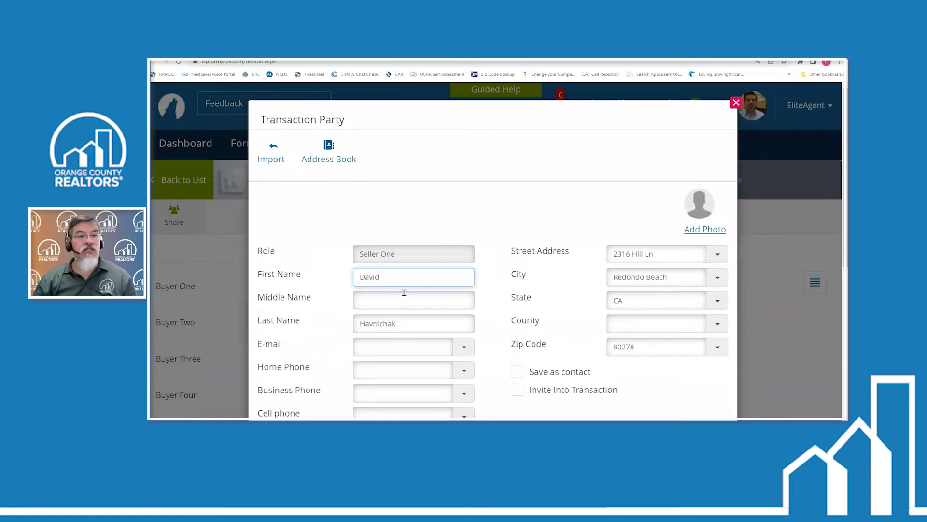
scroll(515, 323, down, 2)
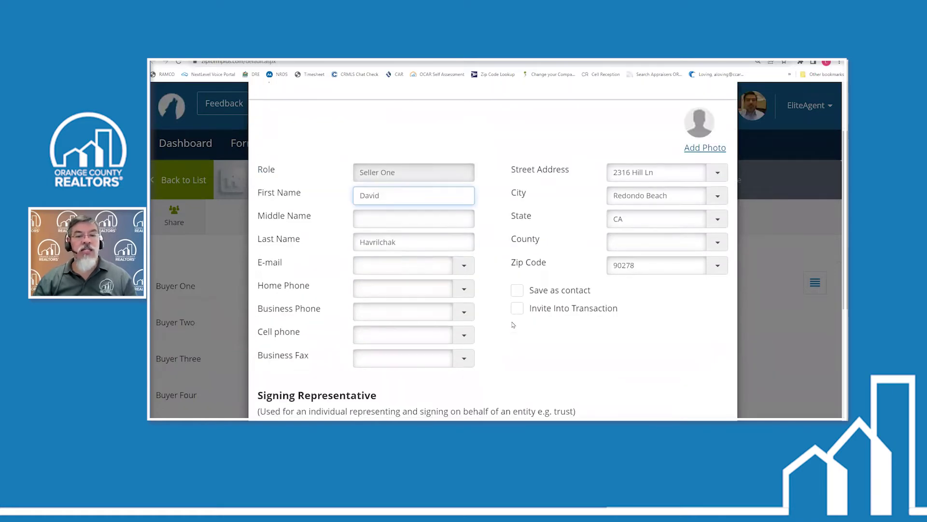
click(464, 265)
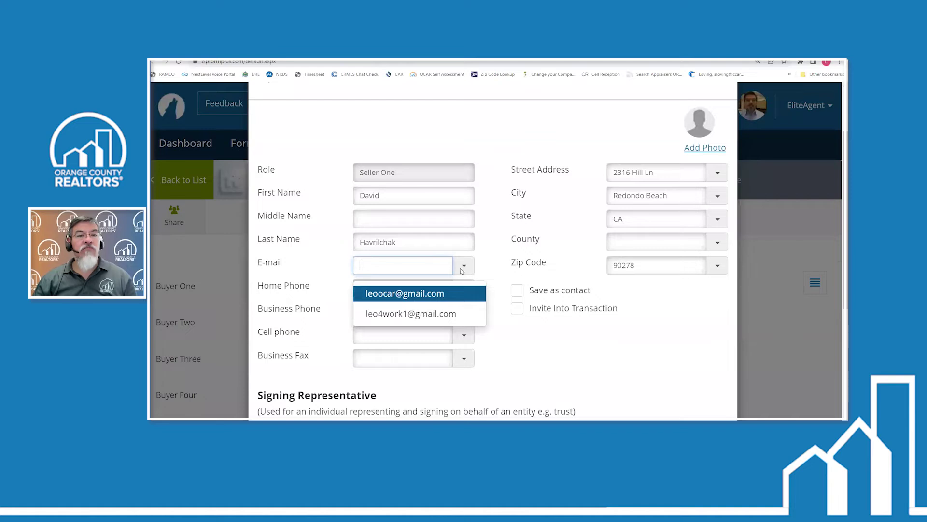
click(424, 320)
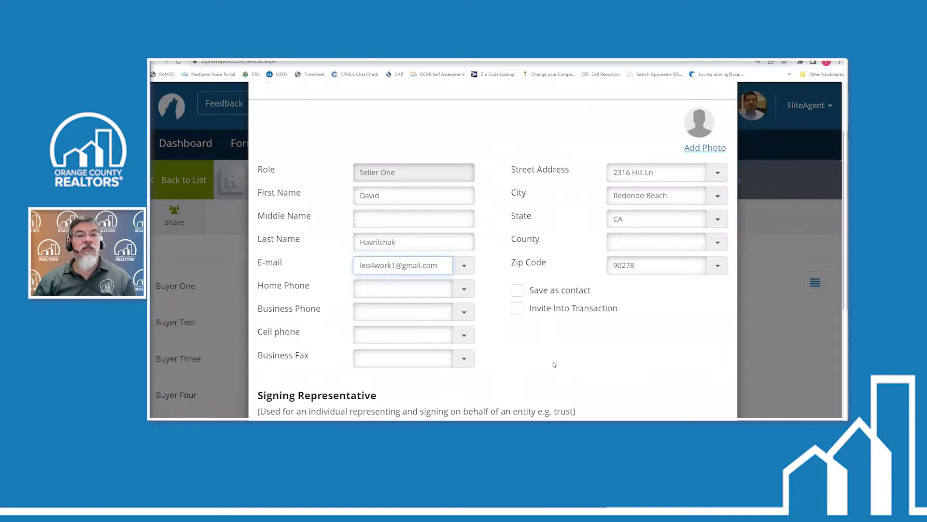
scroll(570, 366, down, 5)
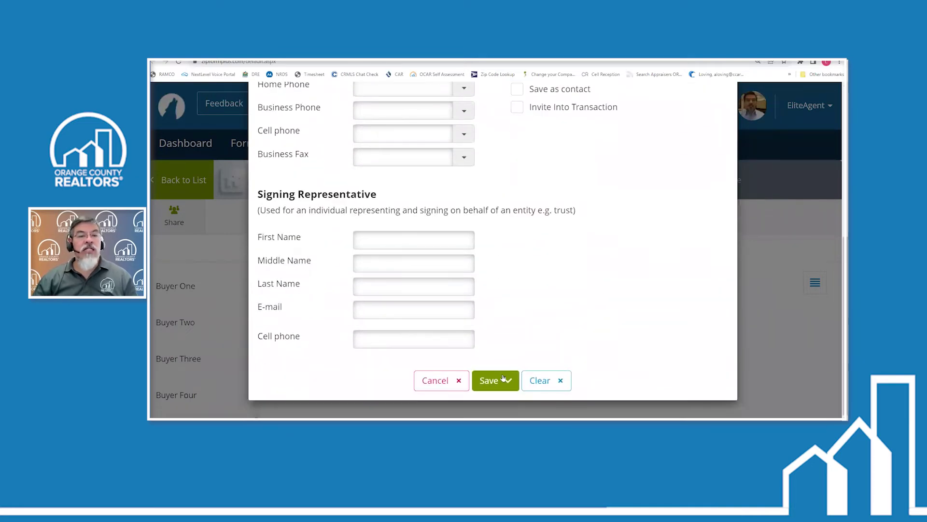
click(498, 382)
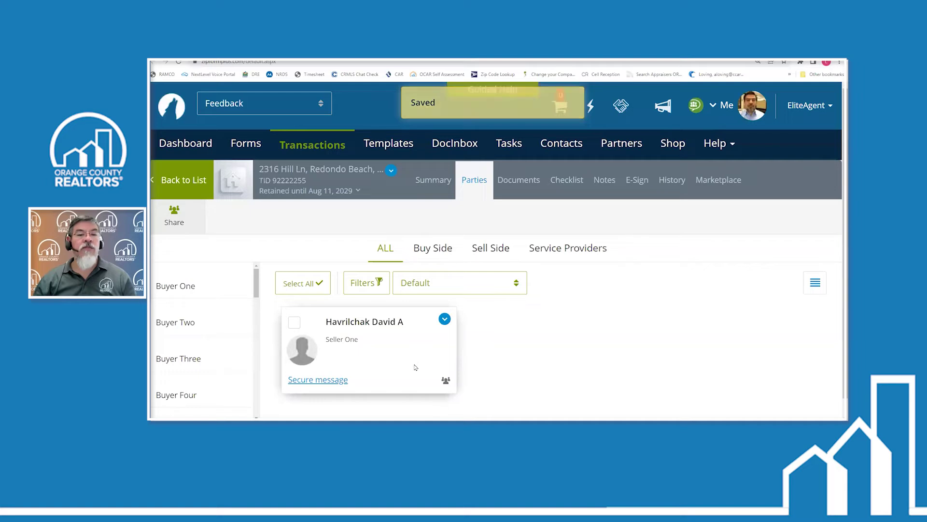
Step: Add the Cover Sheet and Res. Listing Agmt. - Exclusive - 6/22 forms to the transaction's documents from the California Association of REALTORS library
click(530, 180)
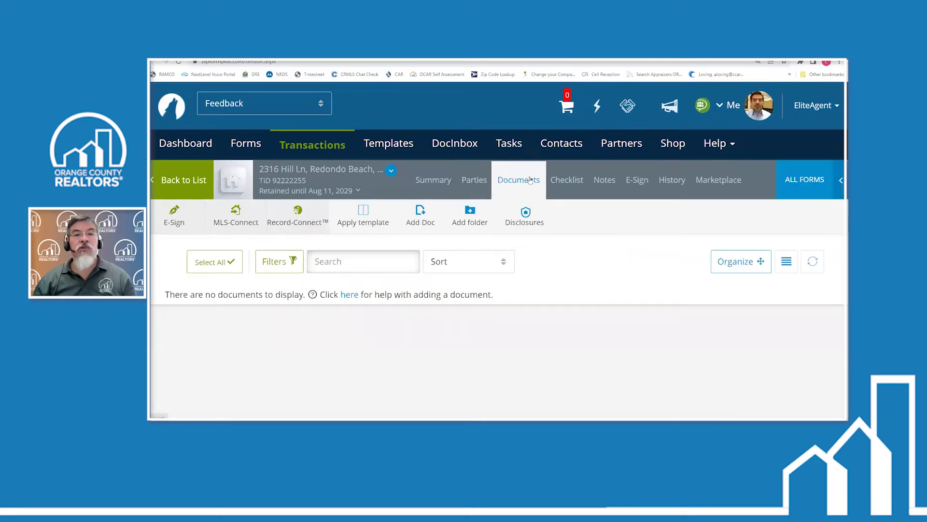
click(809, 184)
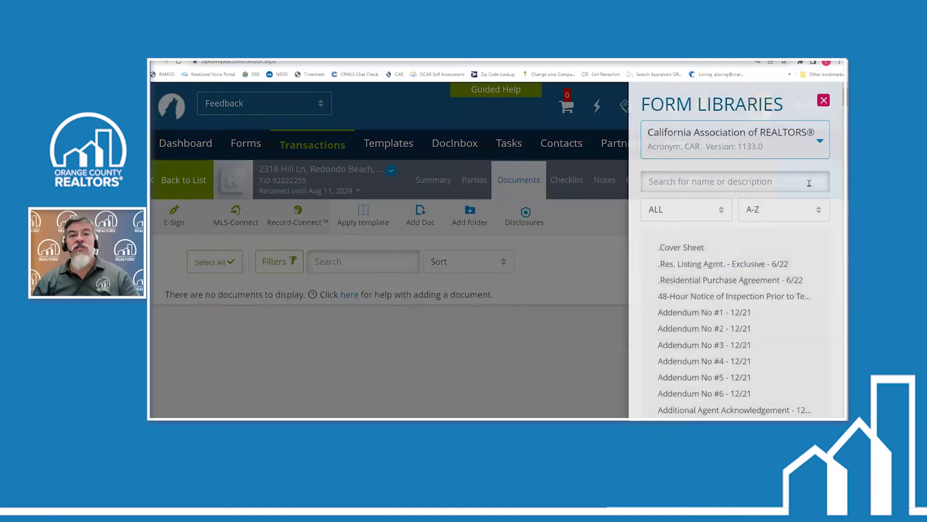
click(682, 248)
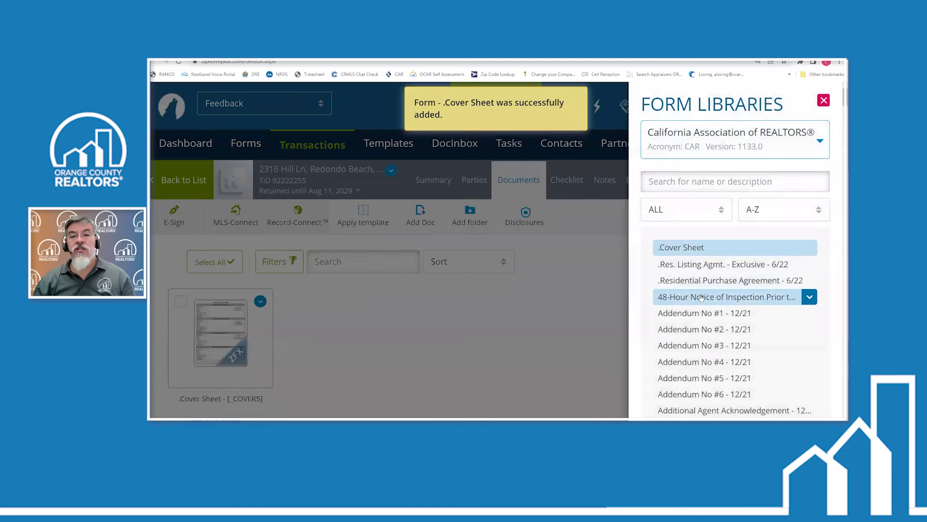
click(693, 264)
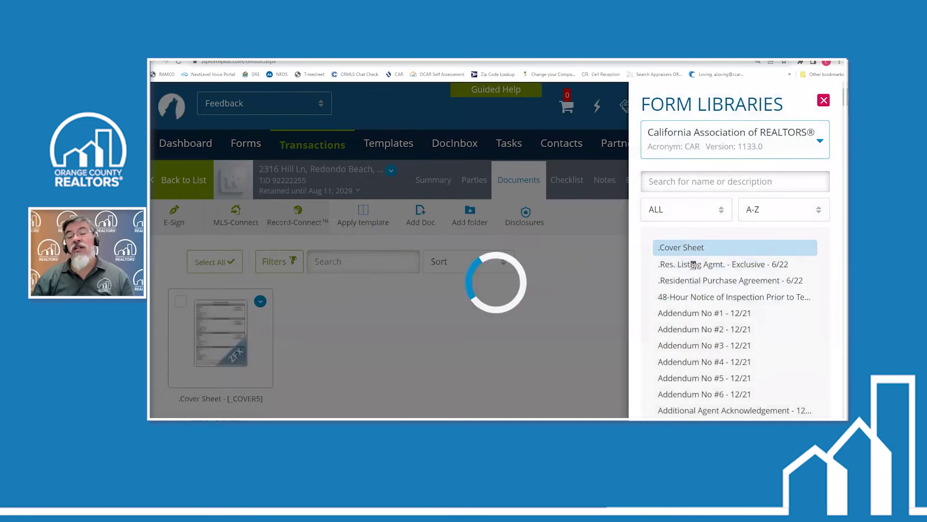
Step: Find "tds" and "spq" in the form library, adding Real Estate Transfer Disclosure Statement #1 and Seller Property Questionnaire #1, and close the library
click(690, 182)
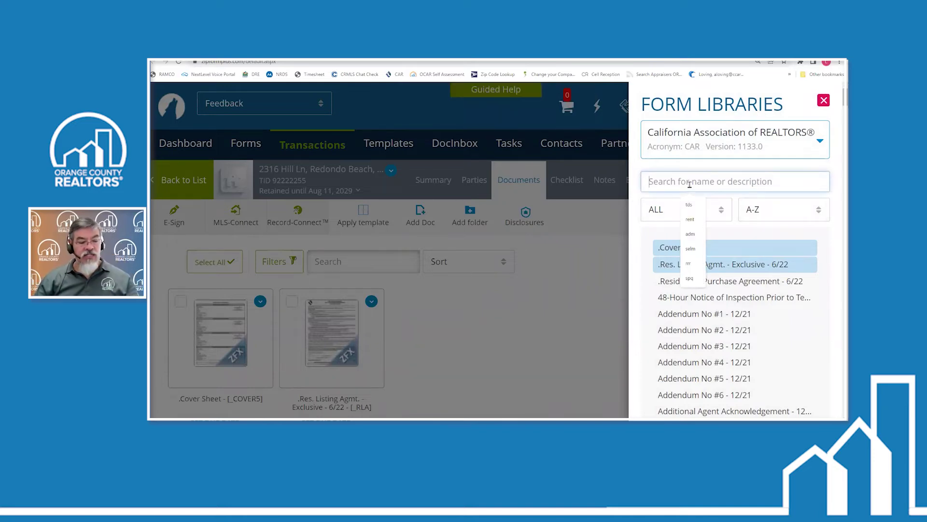
text(tds)
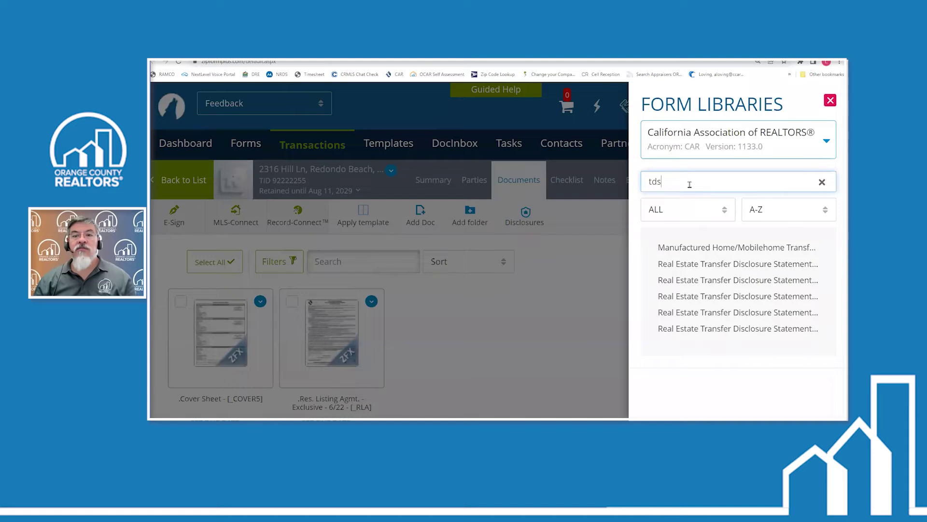
click(700, 266)
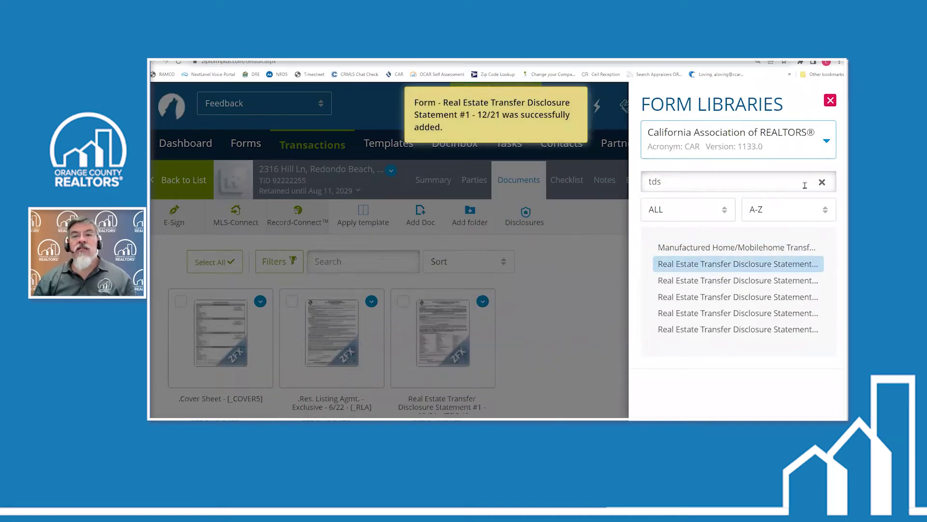
click(822, 183)
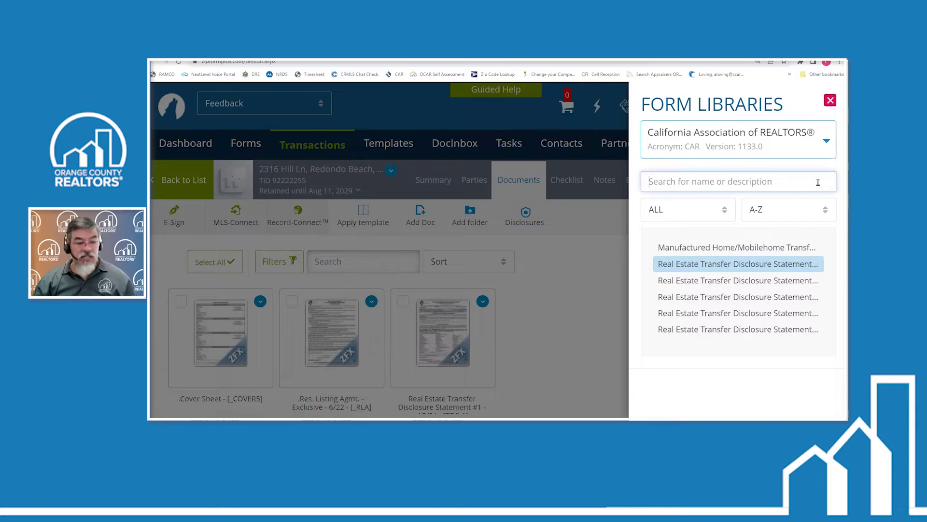
text(spq)
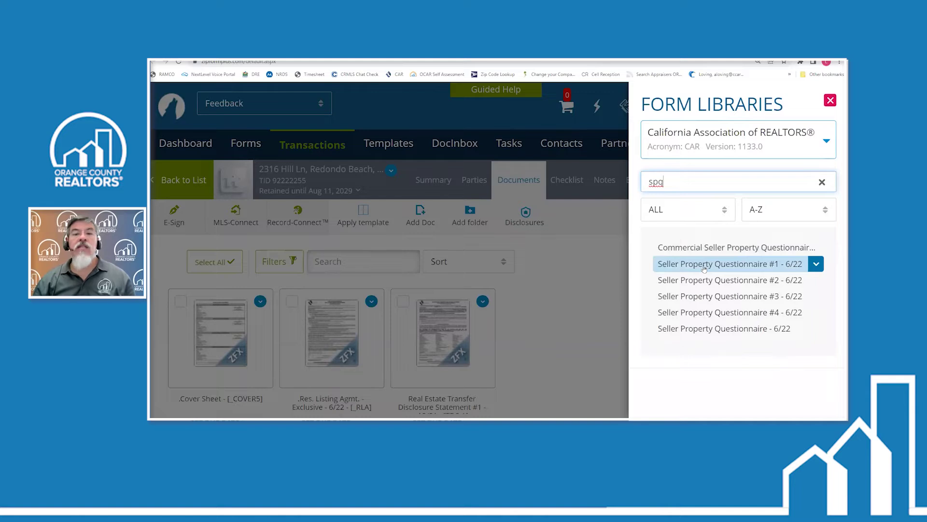
click(705, 266)
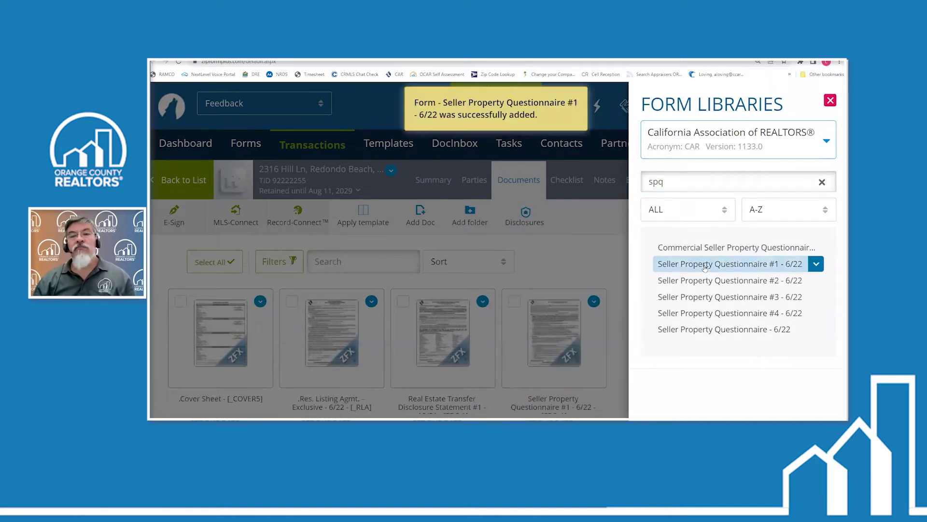
click(603, 265)
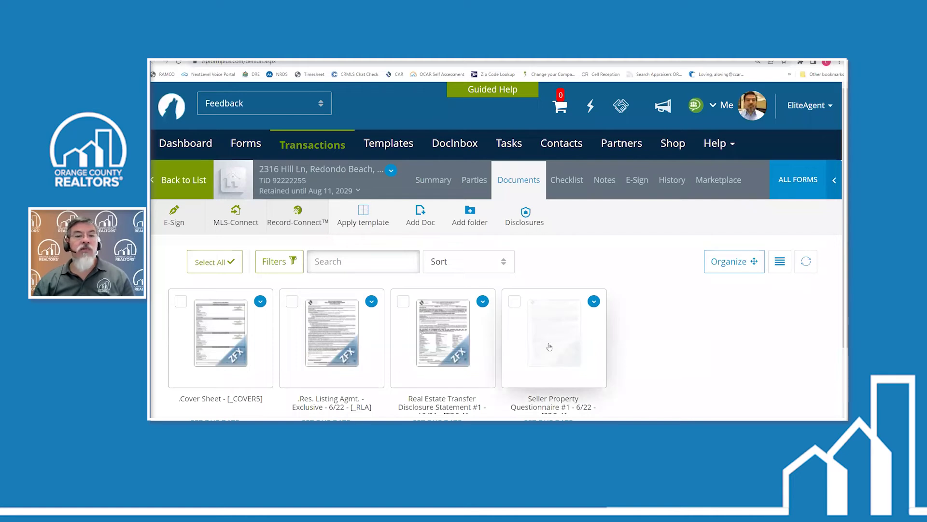
Step: Open Real Estate Transfer Disclosure Statement #1, check the property and seller details filled in across its pages, and return to the documents
click(454, 336)
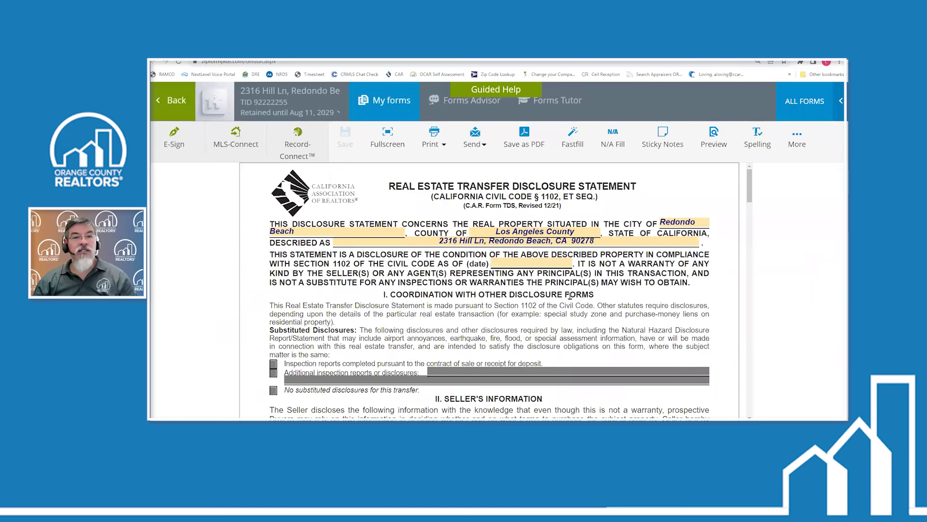
scroll(512, 319, down, 10)
scroll(569, 309, down, 12)
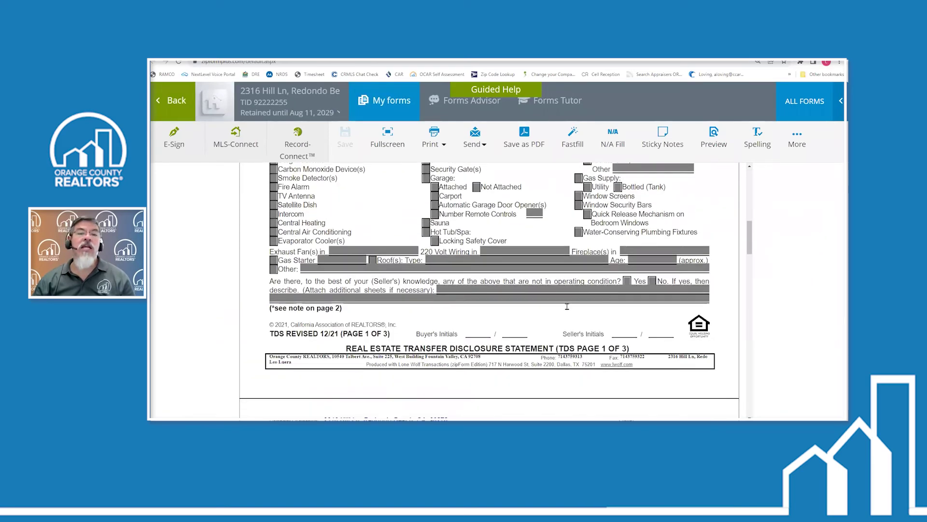
scroll(565, 311, down, 15)
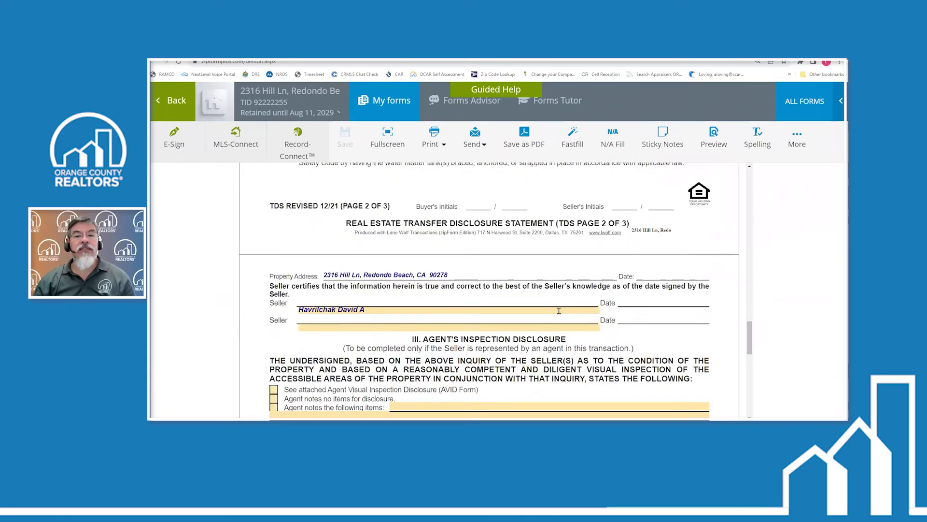
scroll(545, 315, down, 3)
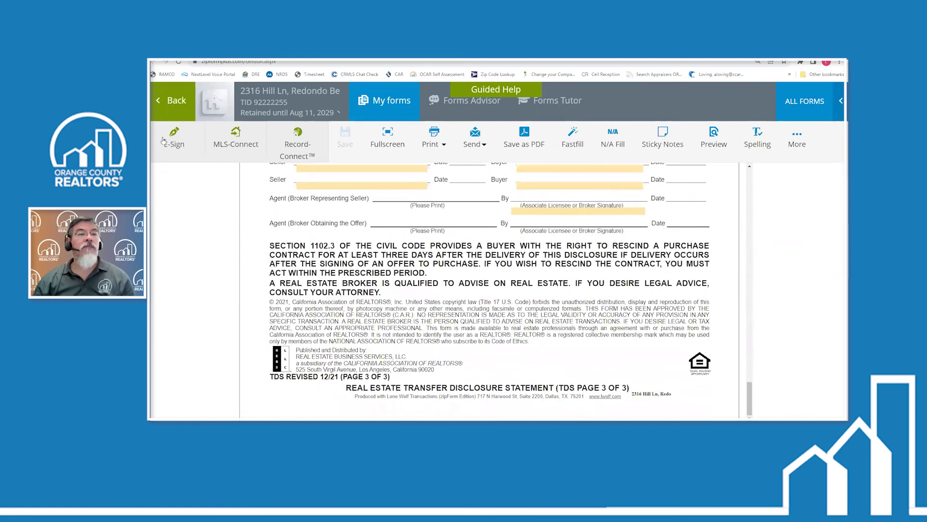
click(156, 101)
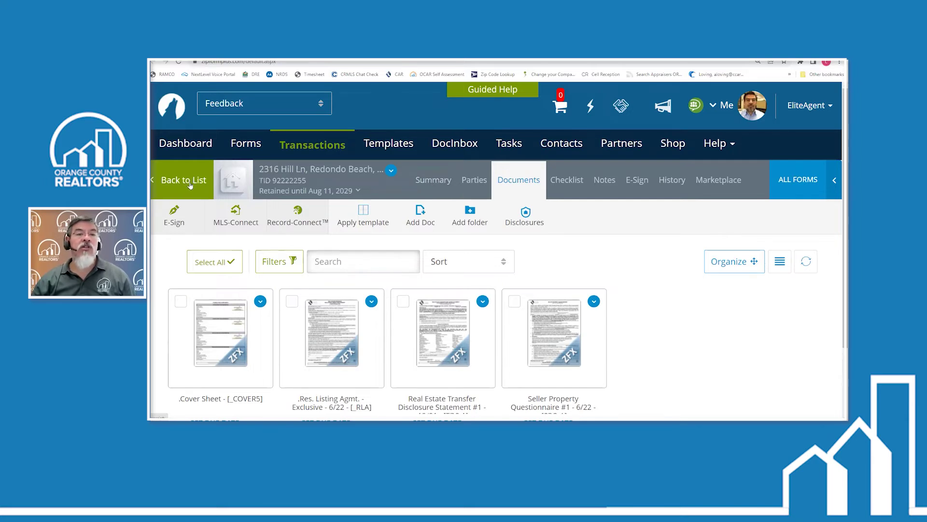
Step: Return to the transactions list and reopen the new Redondo Beach listing transaction
click(213, 189)
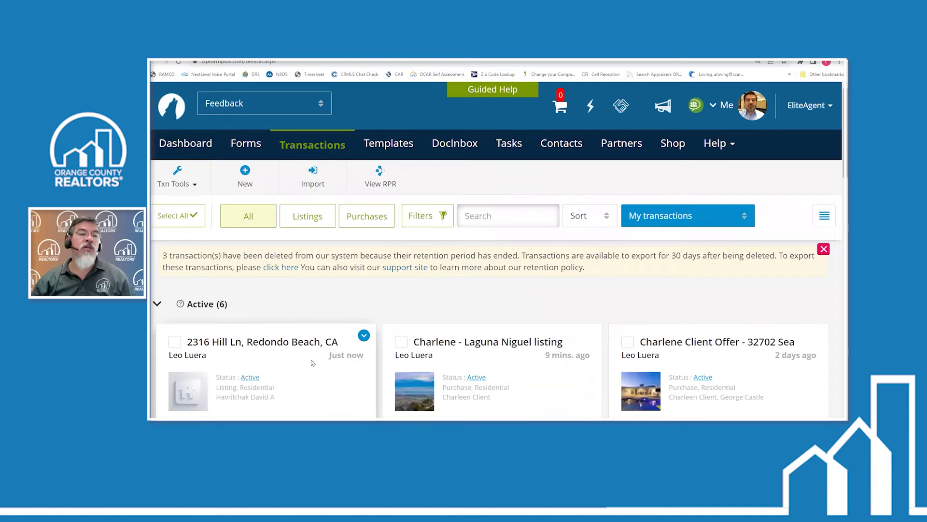
scroll(308, 313, down, 2)
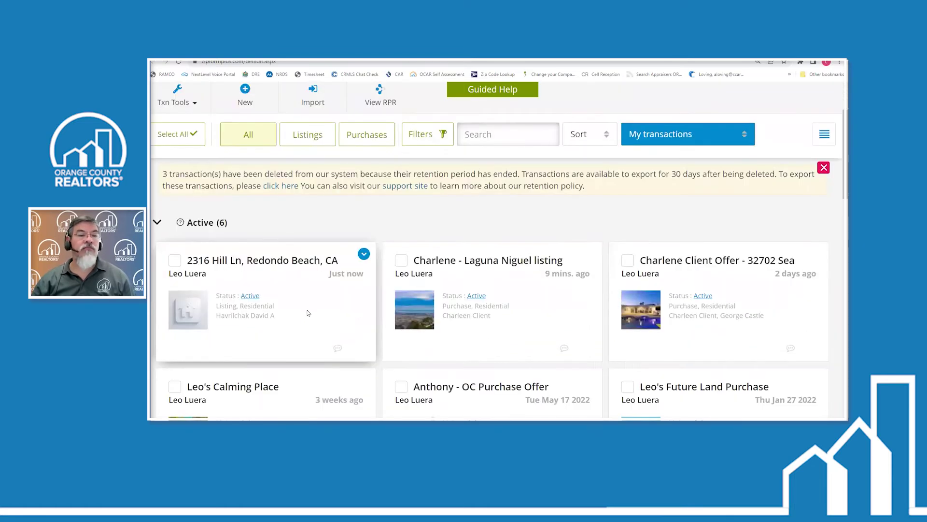
click(305, 309)
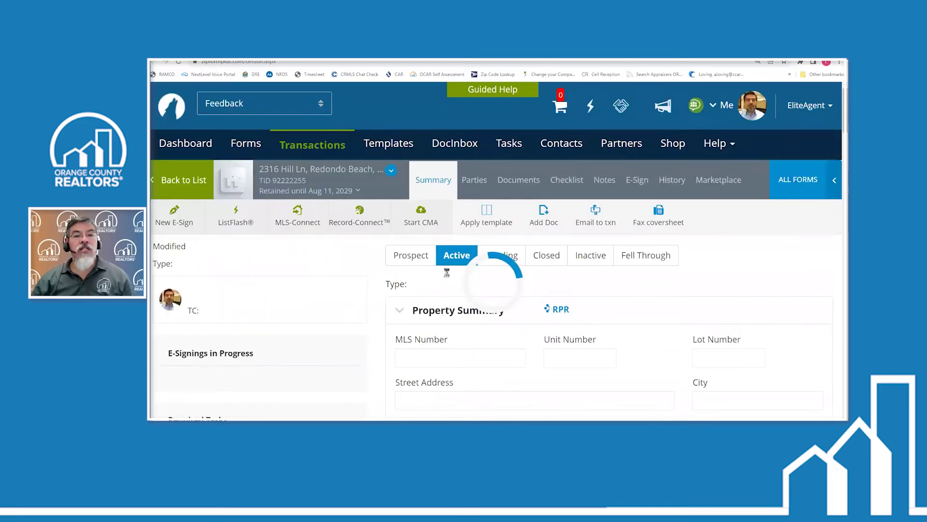
Step: Review the transaction's whole summary page, including the listing, purchase and commission sections, and return to the property details
scroll(432, 331, down, 5)
scroll(431, 331, down, 7)
scroll(477, 312, down, 3)
scroll(495, 304, down, 2)
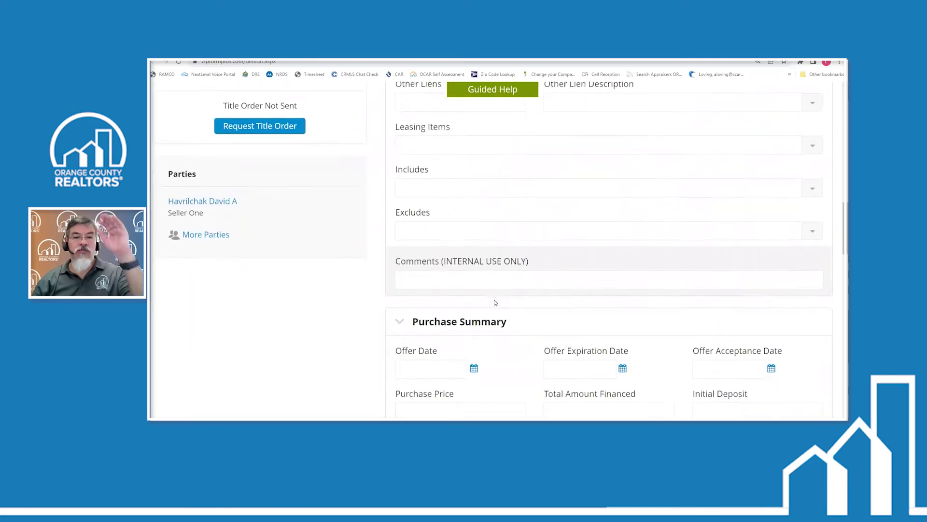
scroll(496, 303, down, 12)
scroll(495, 303, down, 10)
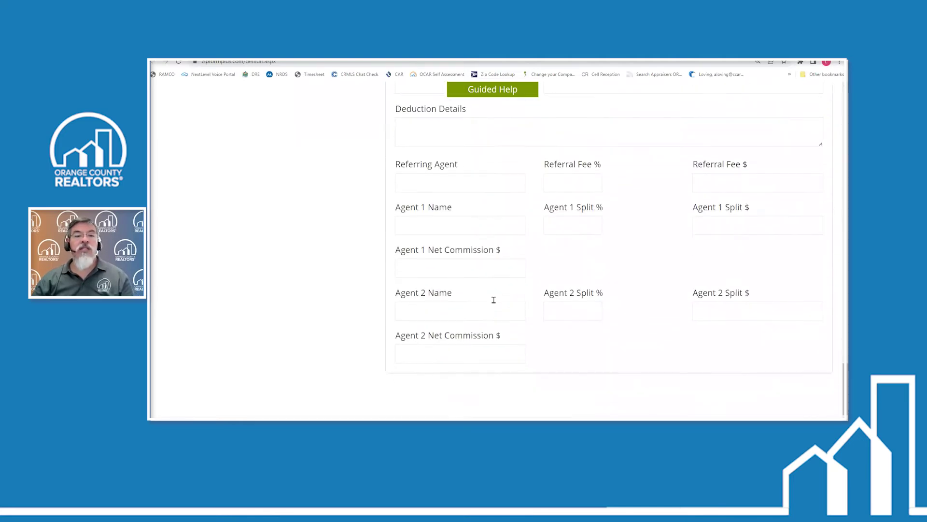
scroll(494, 304, up, 9)
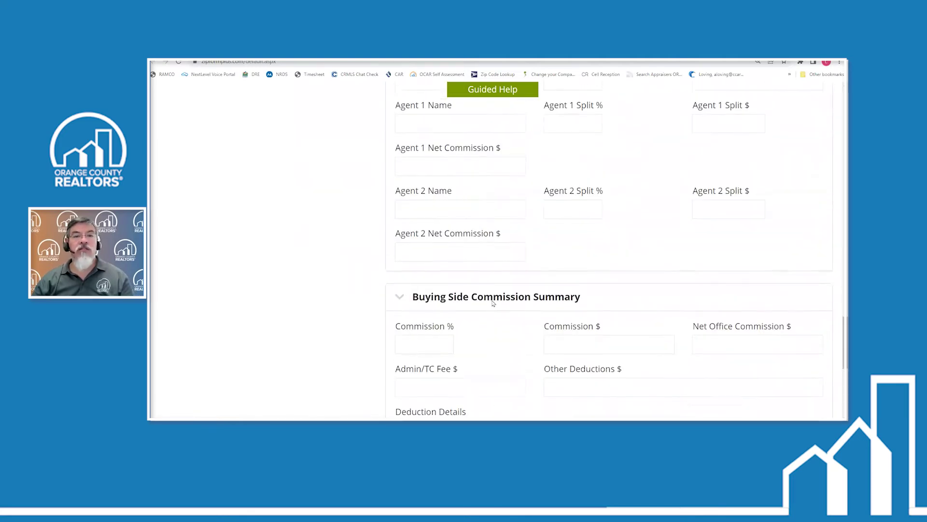
scroll(492, 305, up, 13)
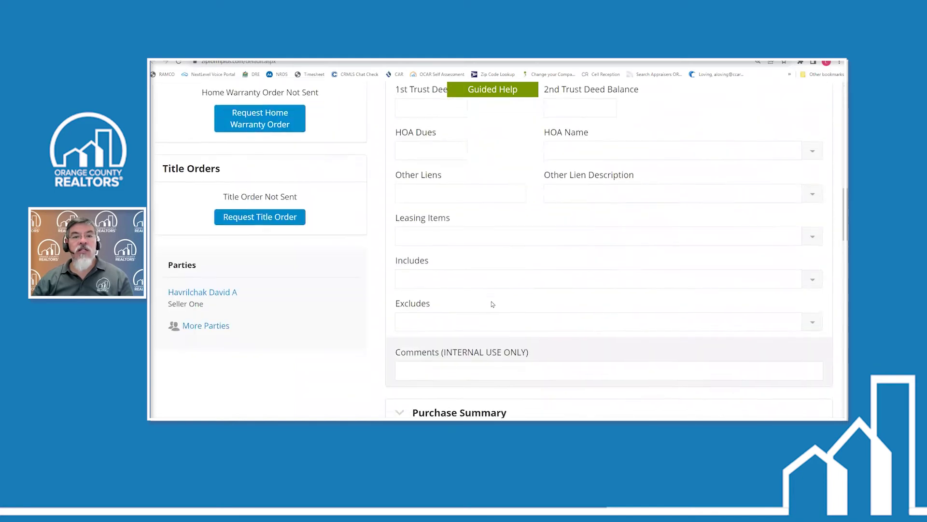
scroll(493, 304, up, 7)
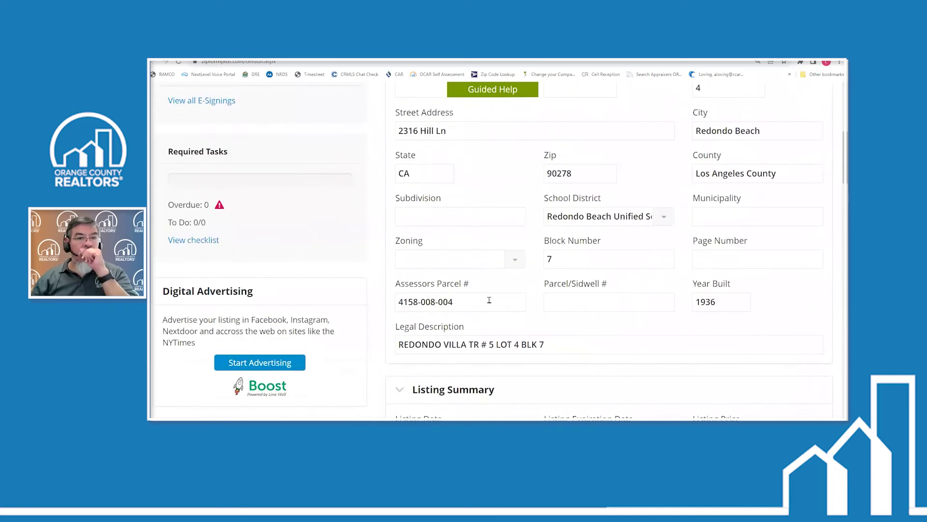
Step: Review the Redondo Beach listing transaction's parties and return to the transactions list
scroll(487, 294, up, 6)
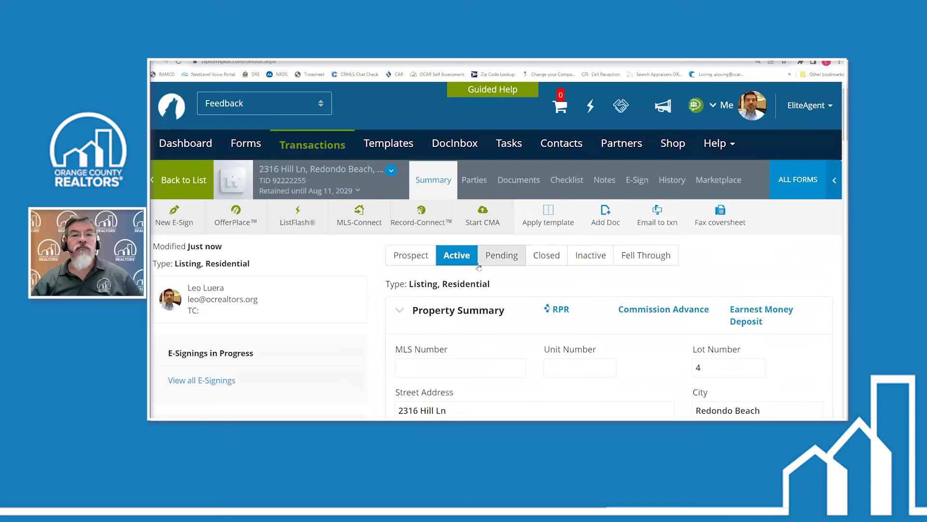
click(476, 184)
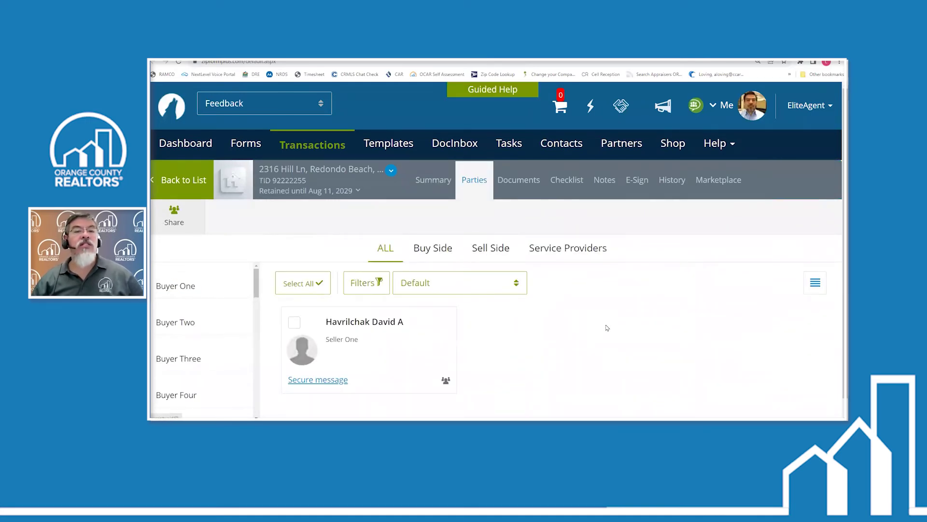
click(171, 180)
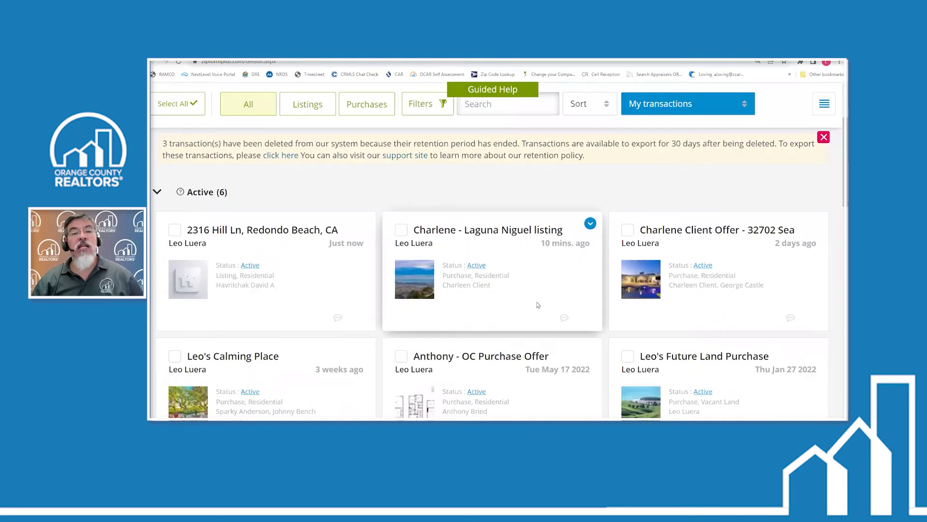
scroll(534, 305, up, 3)
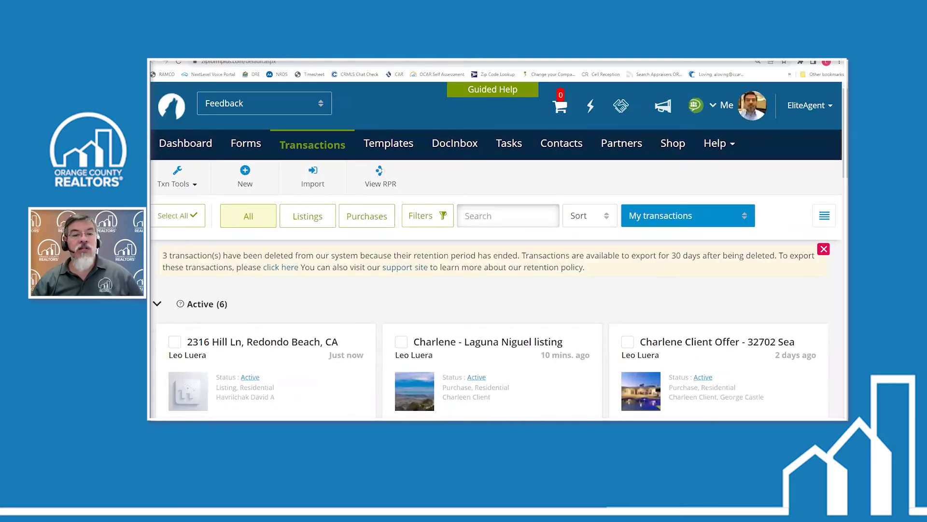
mouse_move(386, 420)
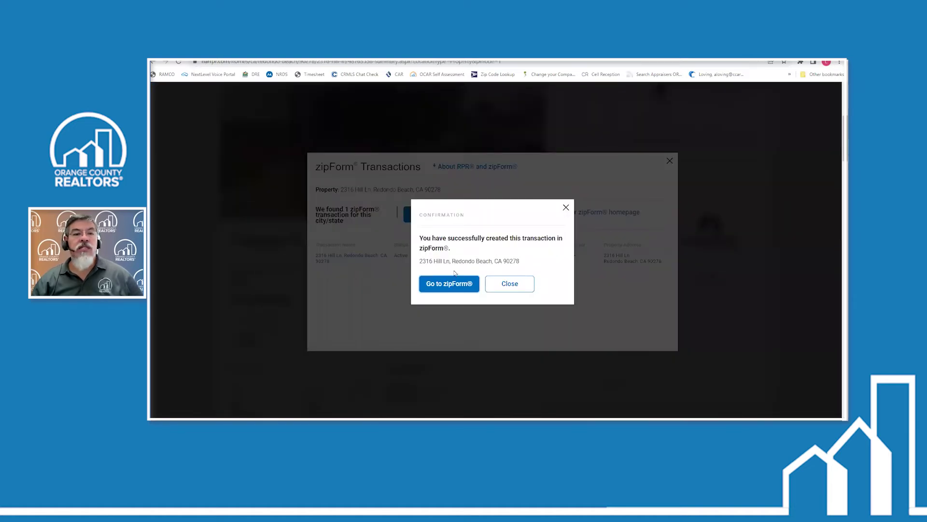
click(507, 282)
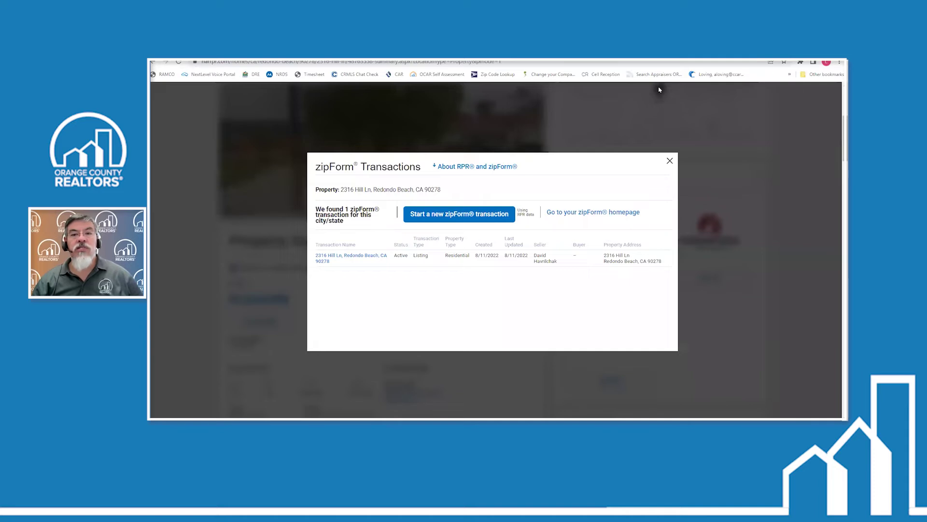
click(669, 161)
scroll(265, 161, up, 2)
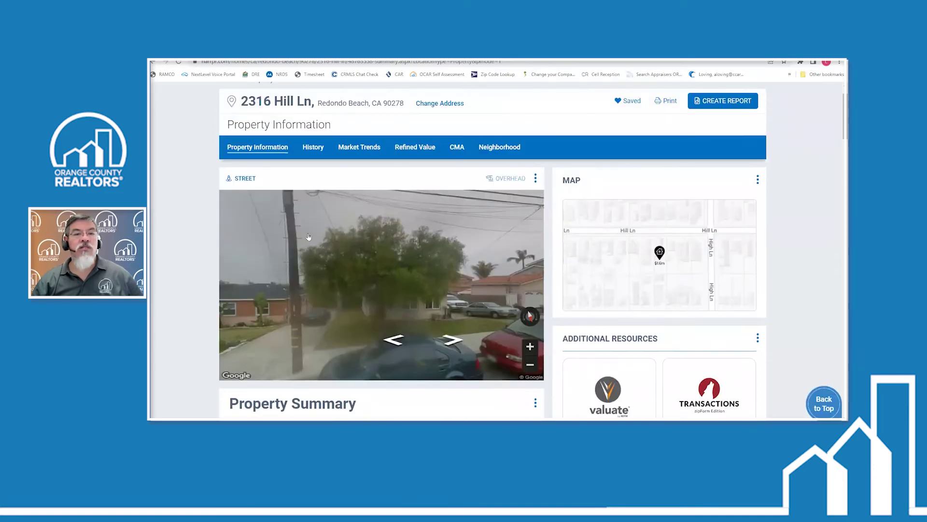
click(311, 150)
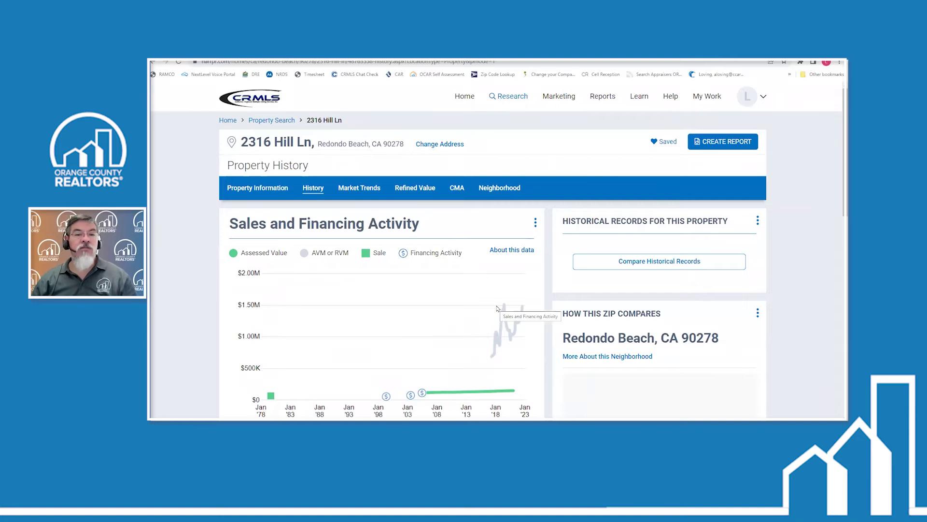
scroll(442, 294, down, 3)
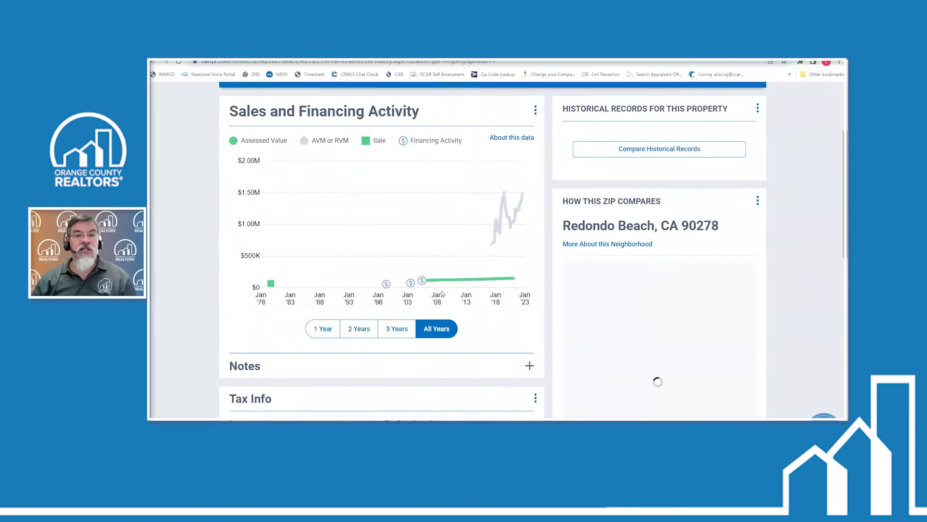
scroll(459, 284, down, 4)
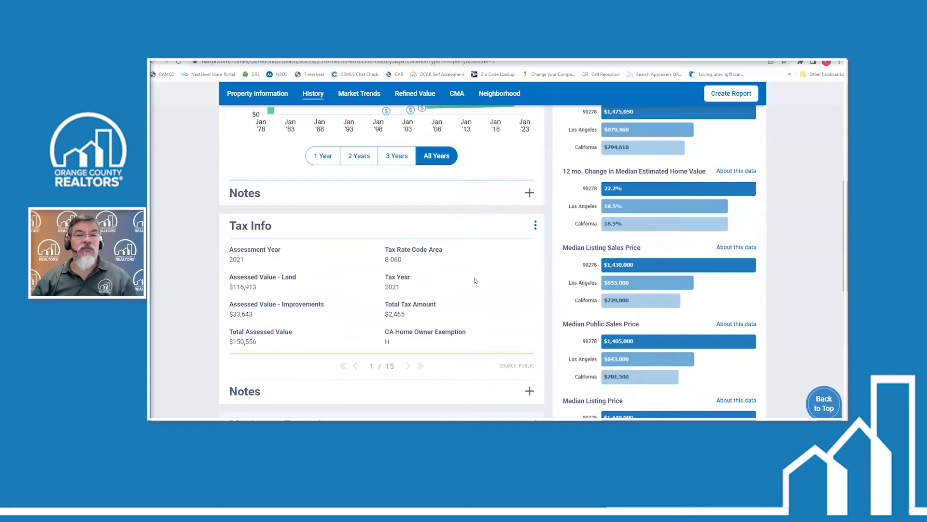
scroll(464, 272, up, 7)
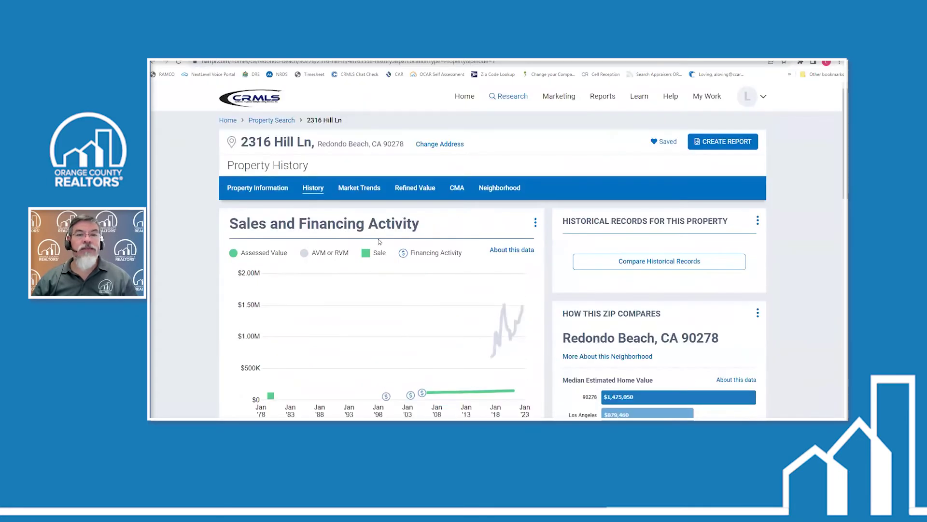
Step: Open the neighborhood summary for the property's ZIP code and review its market trends and median estimated property value
click(503, 187)
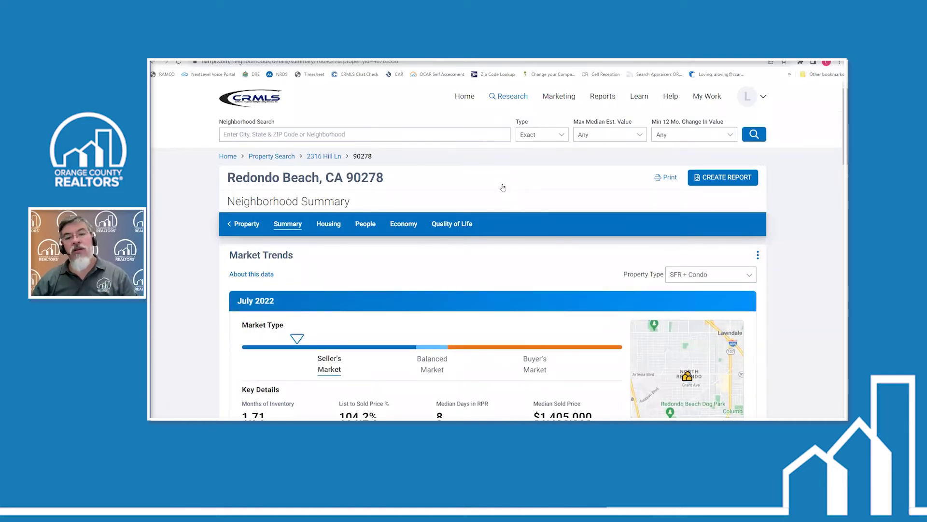
scroll(502, 212, down, 4)
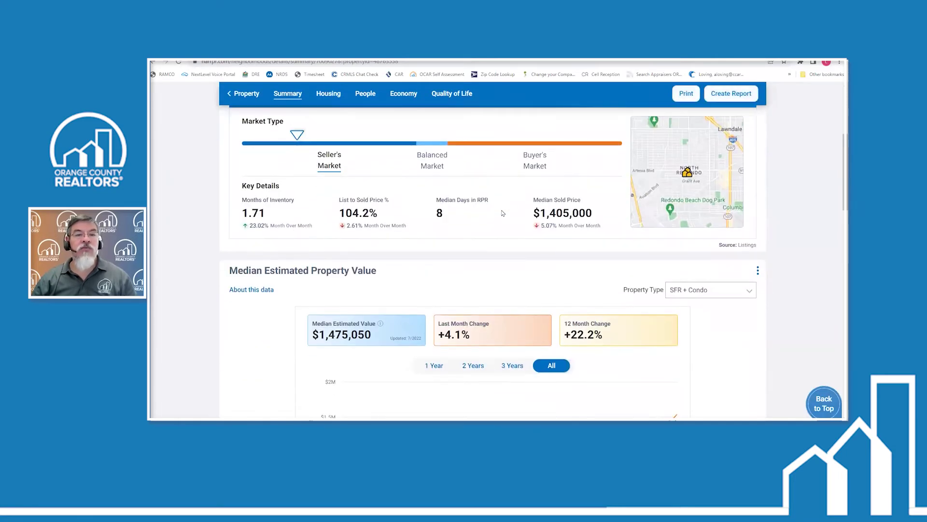
scroll(502, 213, up, 4)
Step: From the RPR home page, run the recent residential property search for Austin, Texas, and return to the home page
click(228, 116)
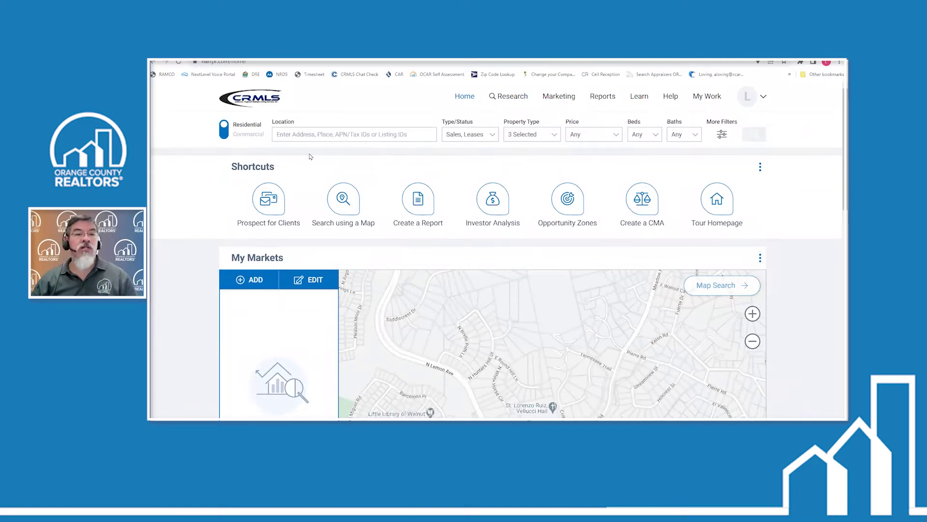
click(290, 133)
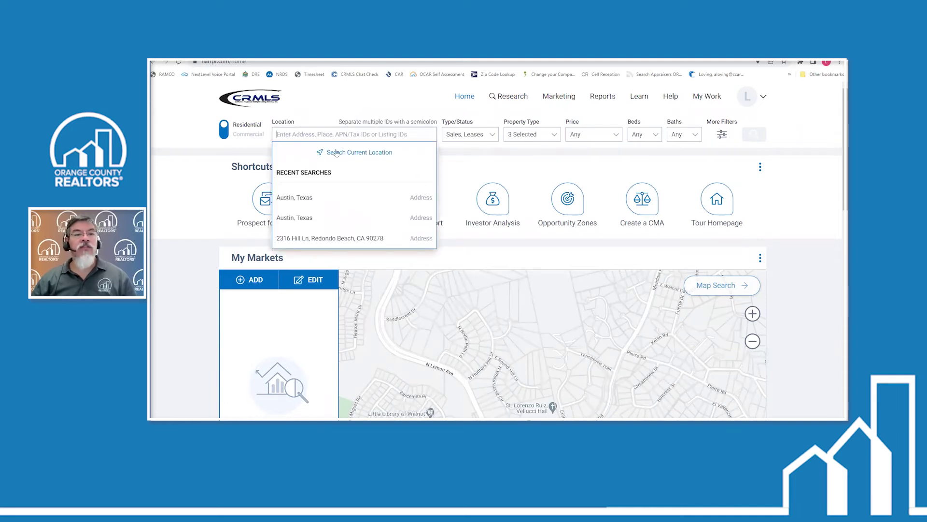
click(305, 198)
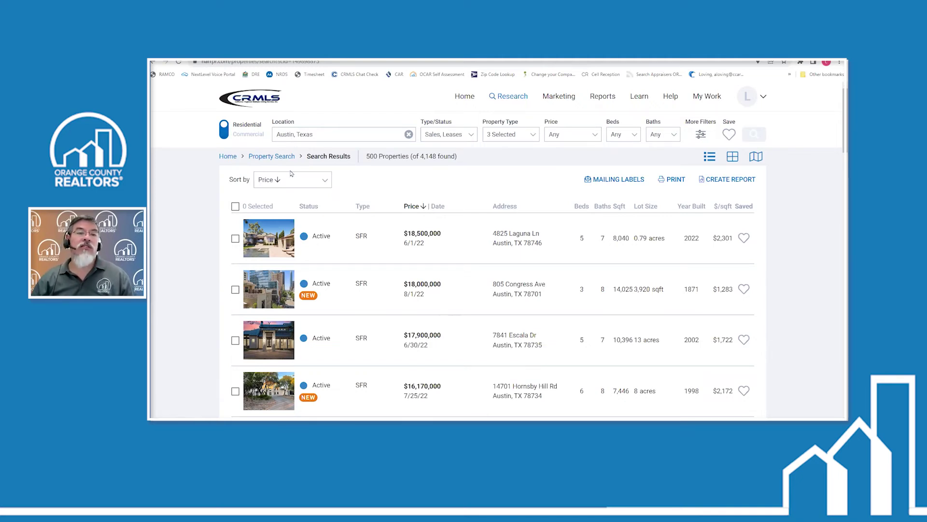
click(228, 156)
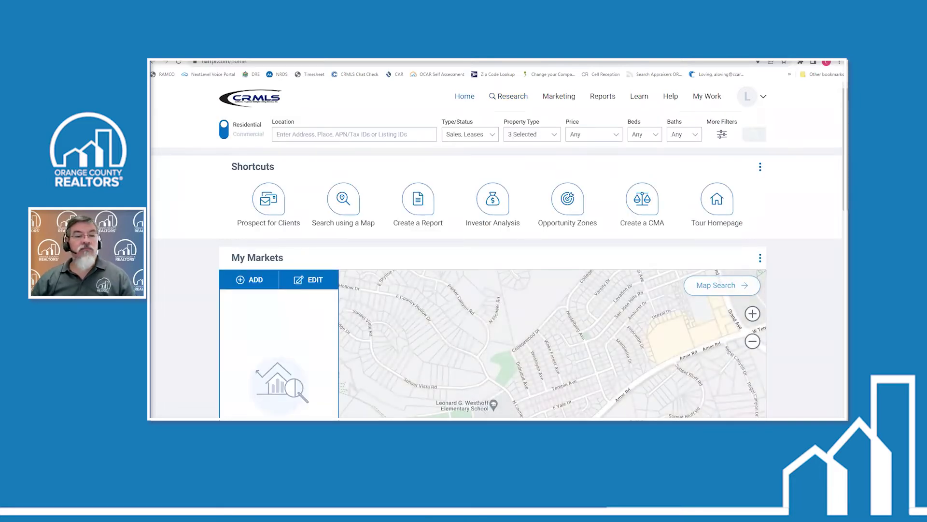
Step: Switch to the zipForm Plus Advance Tips presentation in PowerPoint and advance to the Share Function slide
click(398, 400)
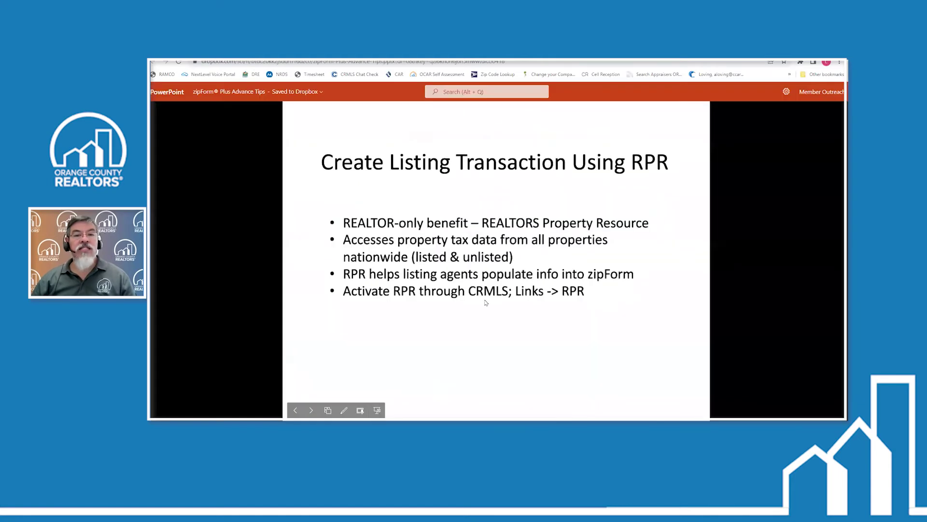
click(671, 279)
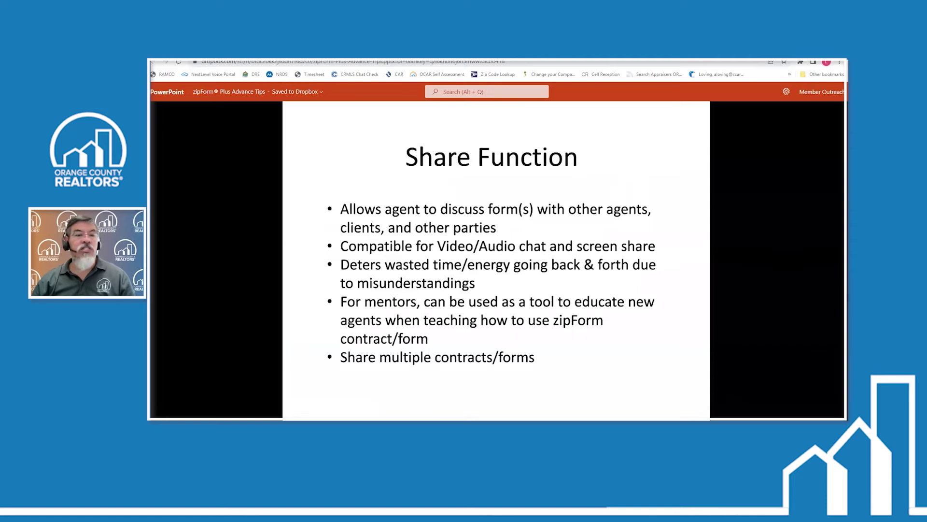
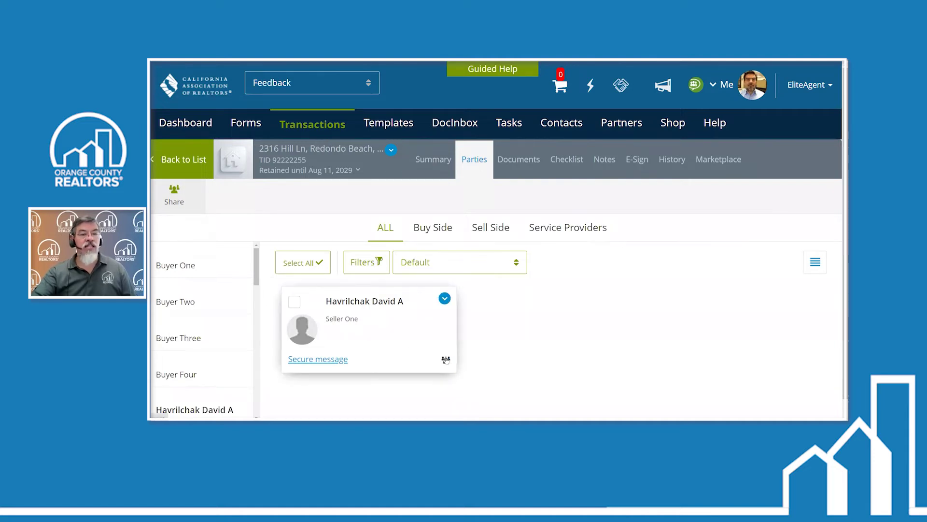
Step: Open the sharing permissions for Seller One and allow them to edit forms and upload documents
click(446, 360)
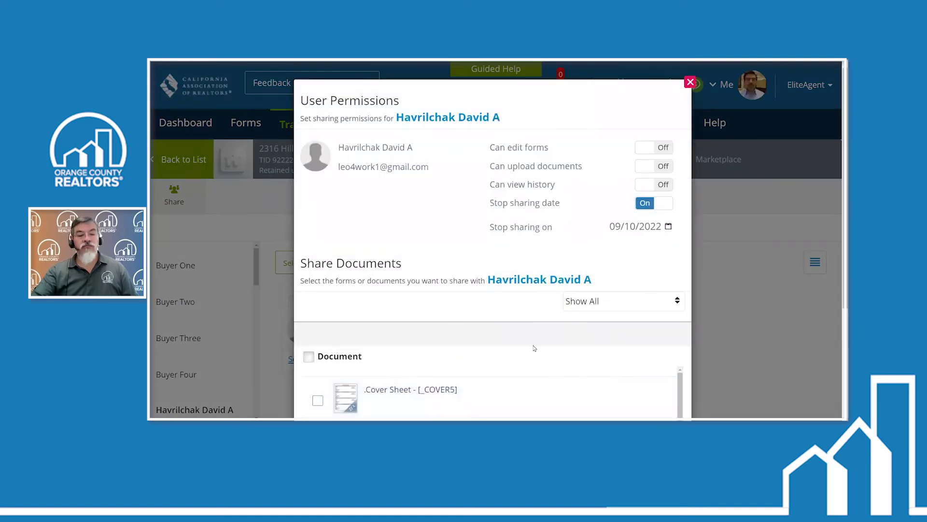
key(ctrl+minus)
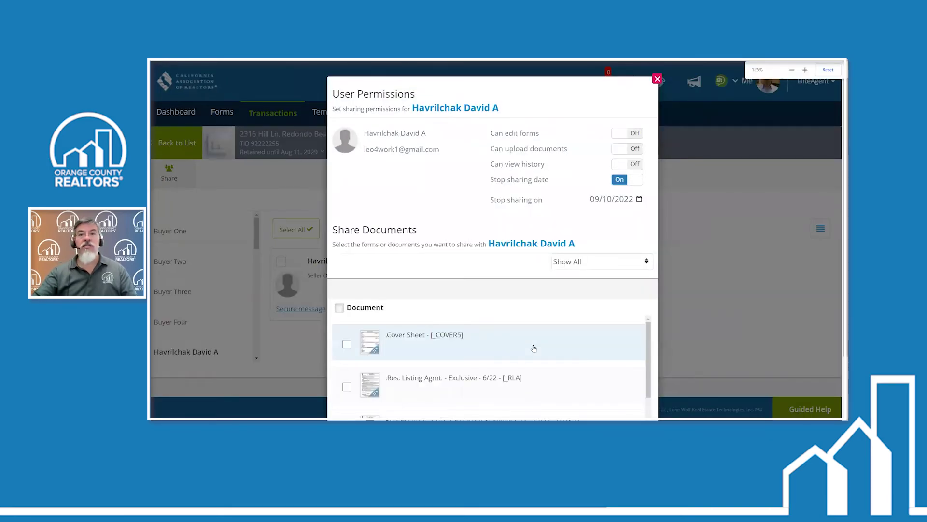
key(ctrl+minus)
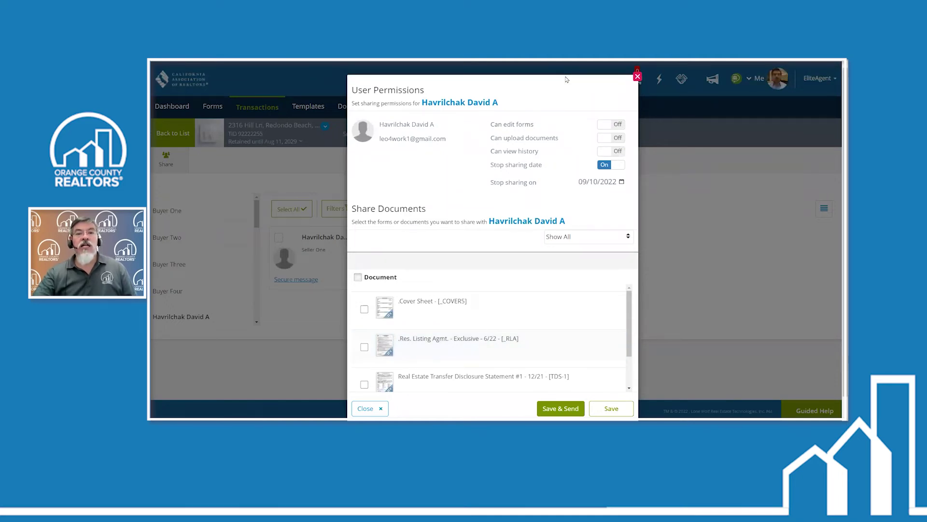
click(616, 125)
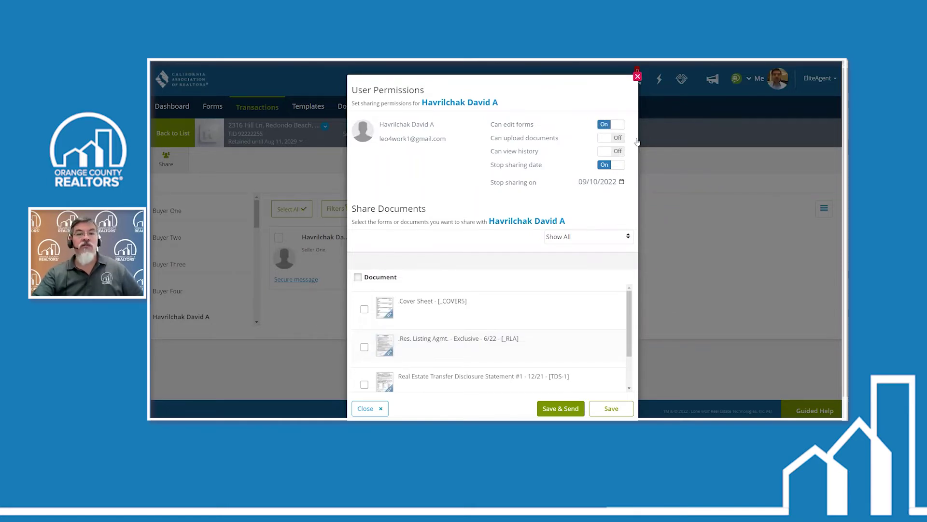
click(616, 139)
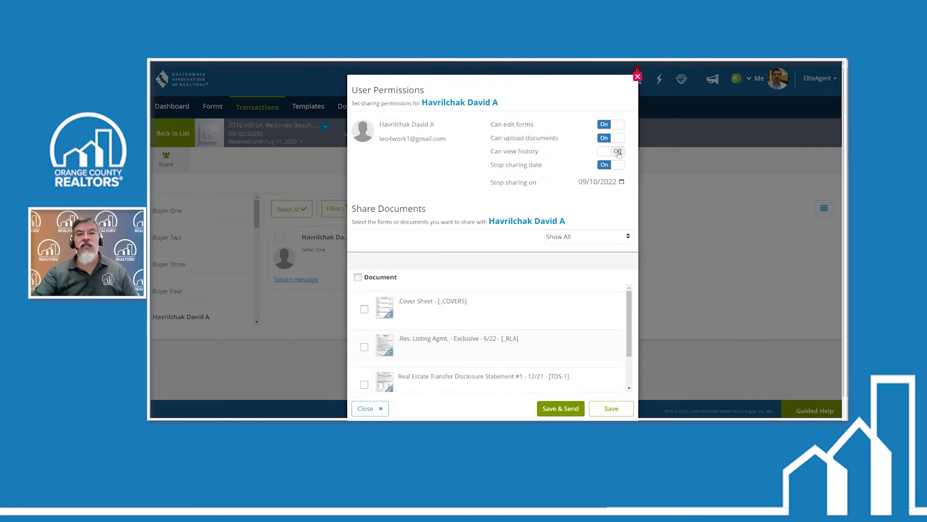
Step: Set the seller's stop sharing date to 08/13/2022
click(611, 183)
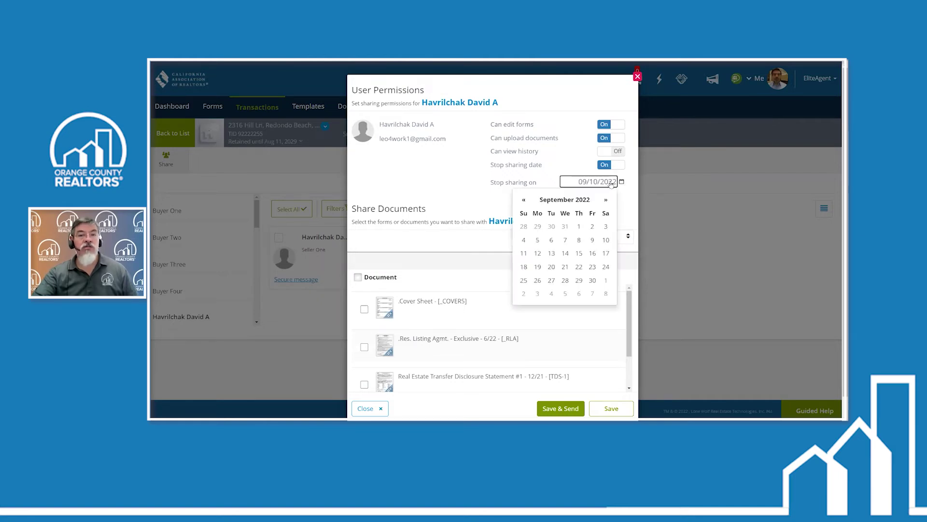
click(523, 200)
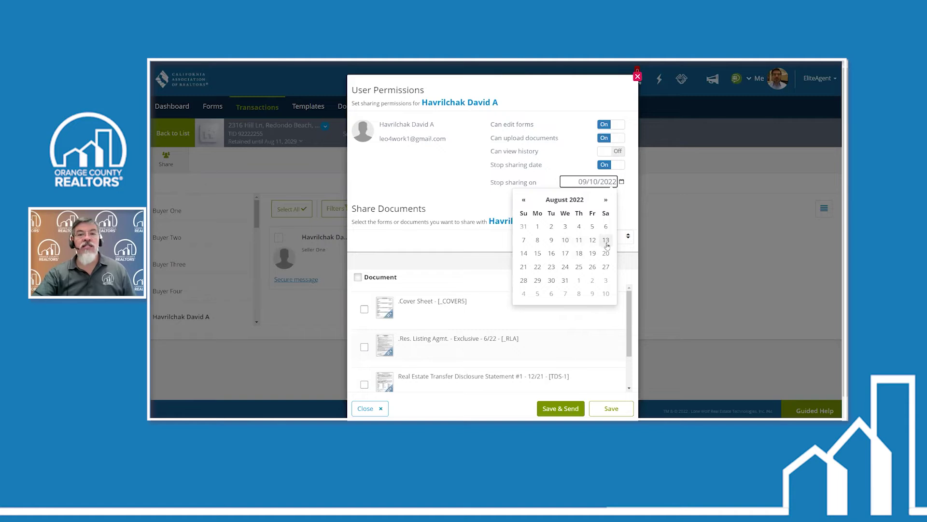
click(606, 241)
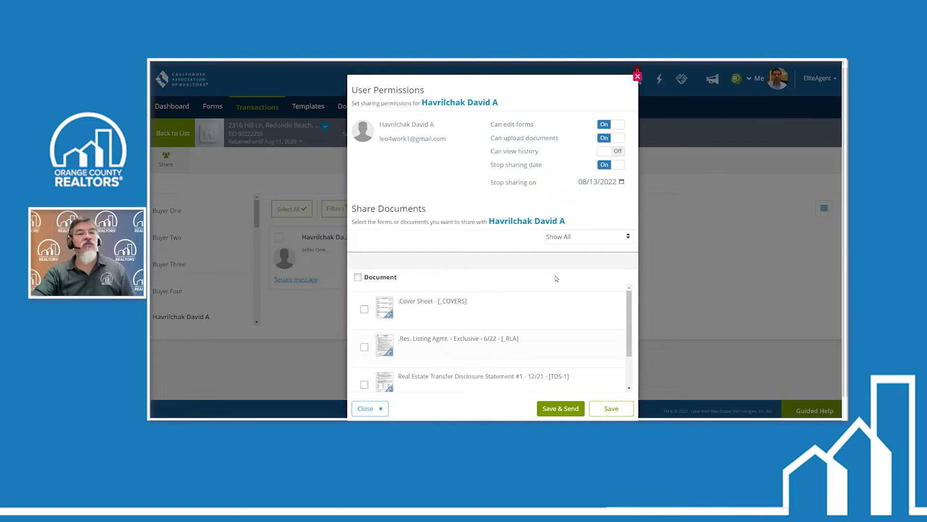
Step: Share Real Estate Transfer Disclosure Statement #1 with the seller, saving the permissions and sending the collaboration invitation without an added message
scroll(556, 278, down, 1)
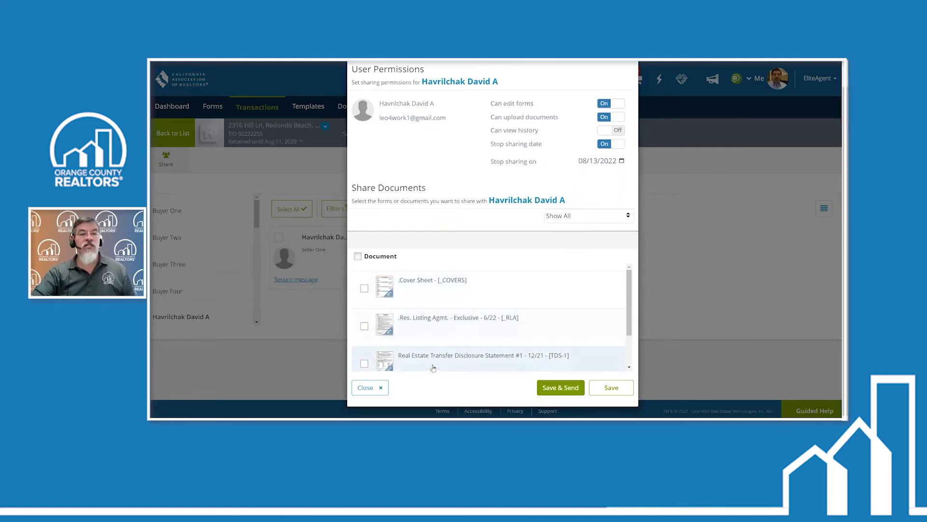
scroll(435, 367, down, 1)
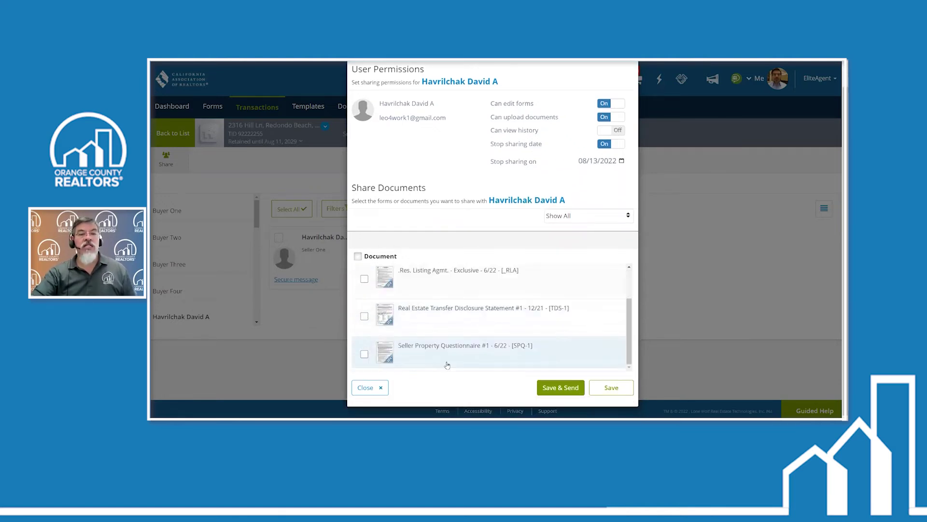
click(364, 316)
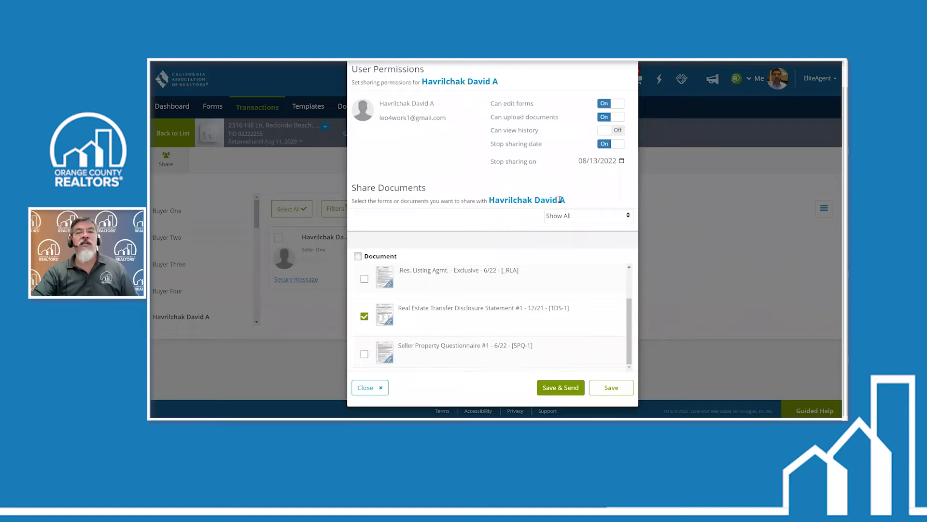
click(559, 387)
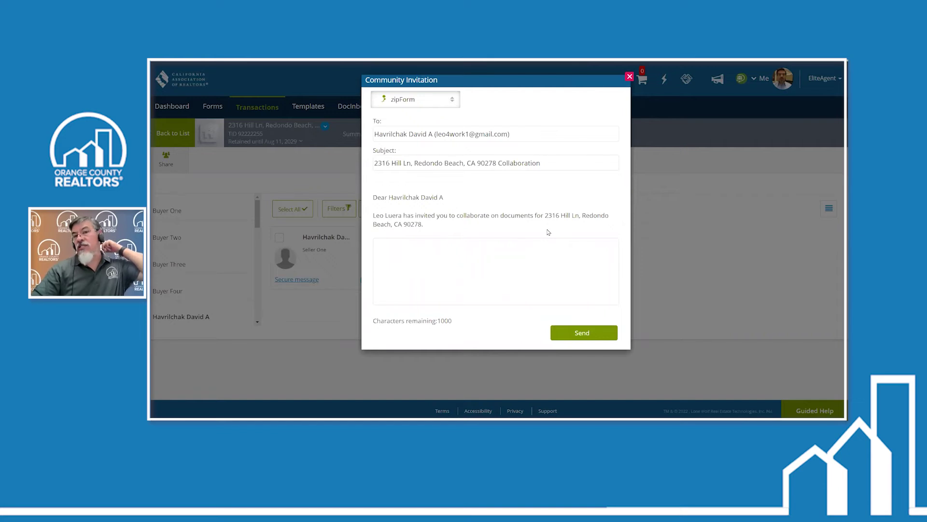
click(583, 331)
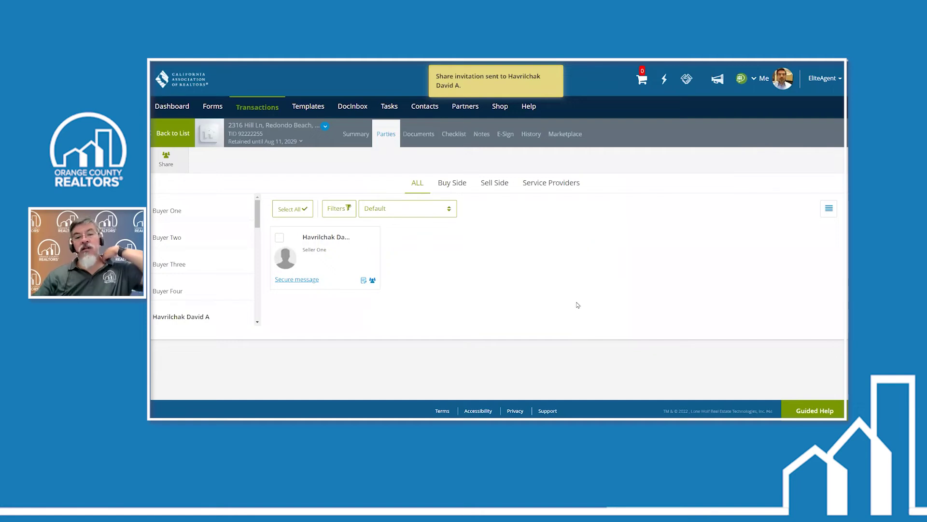
Step: Switch to the Realtors Property Resource home page window
mouse_move(387, 417)
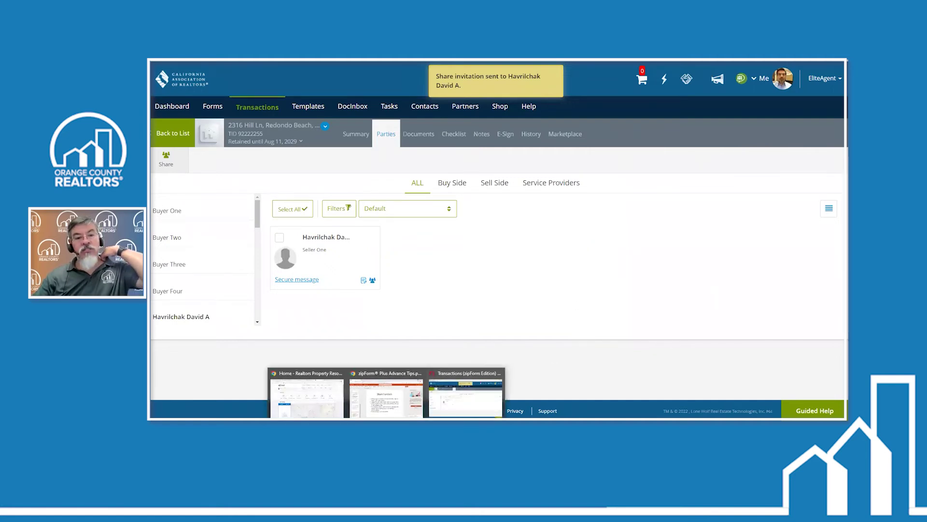
click(330, 404)
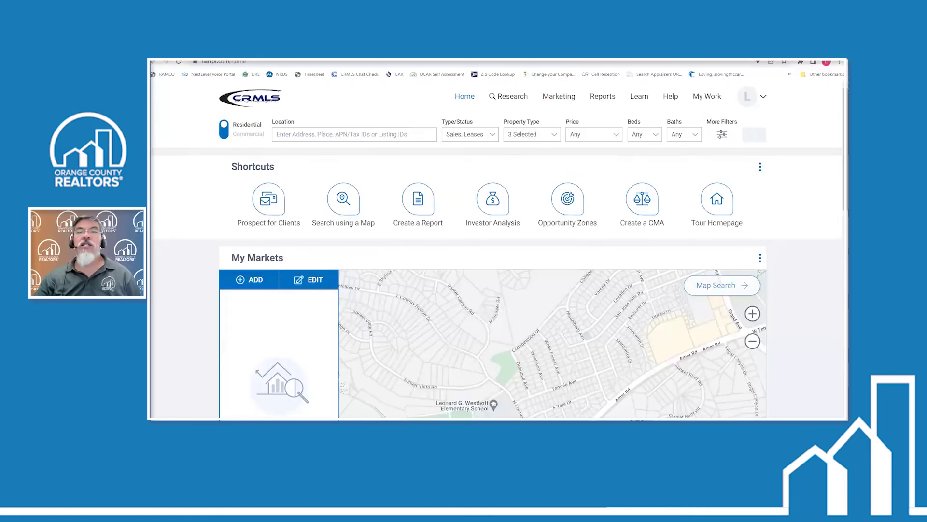
Step: Open the seller's Gmail inbox in a new browser tab and view the shared documents from the zipForm collaboration invitation e-mail
click(782, 51)
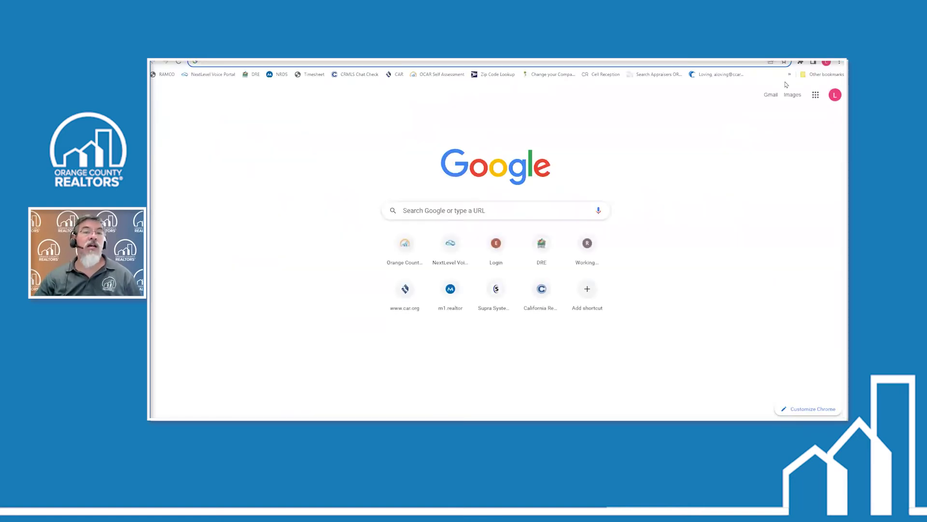
click(771, 95)
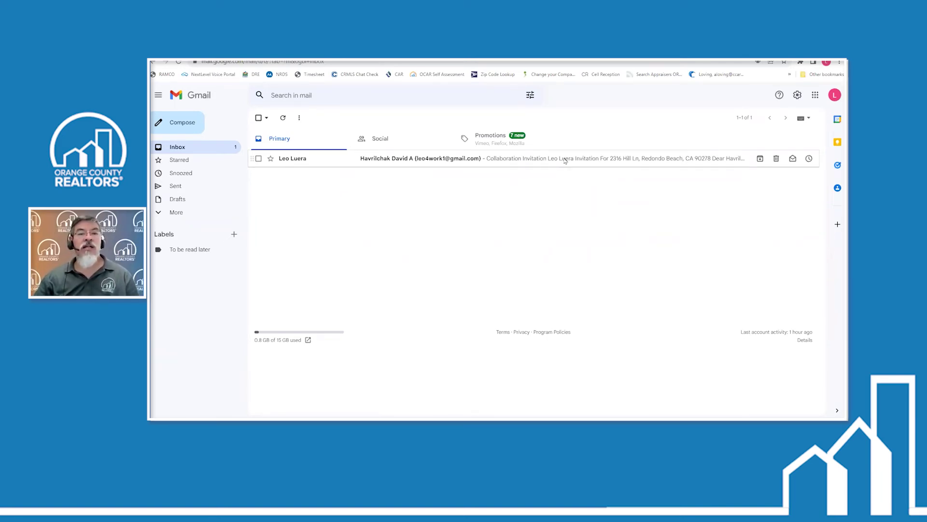
click(564, 160)
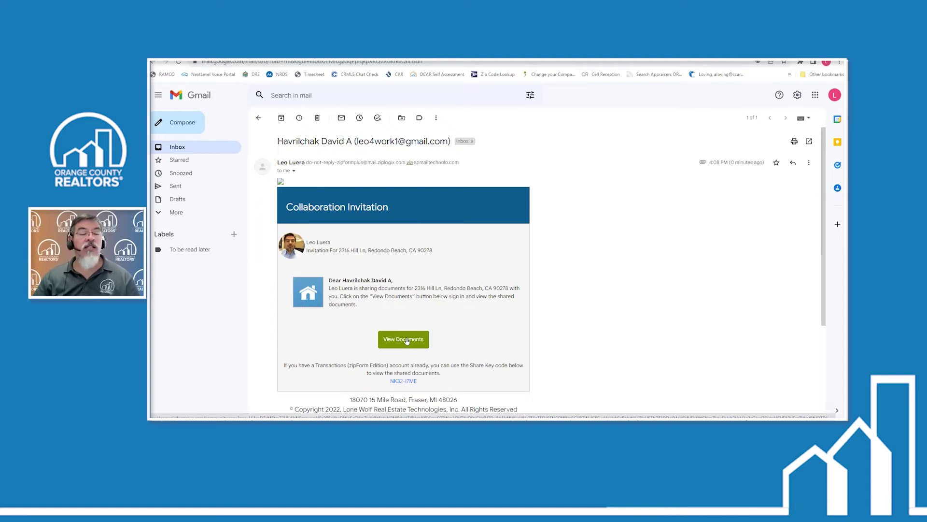
click(407, 340)
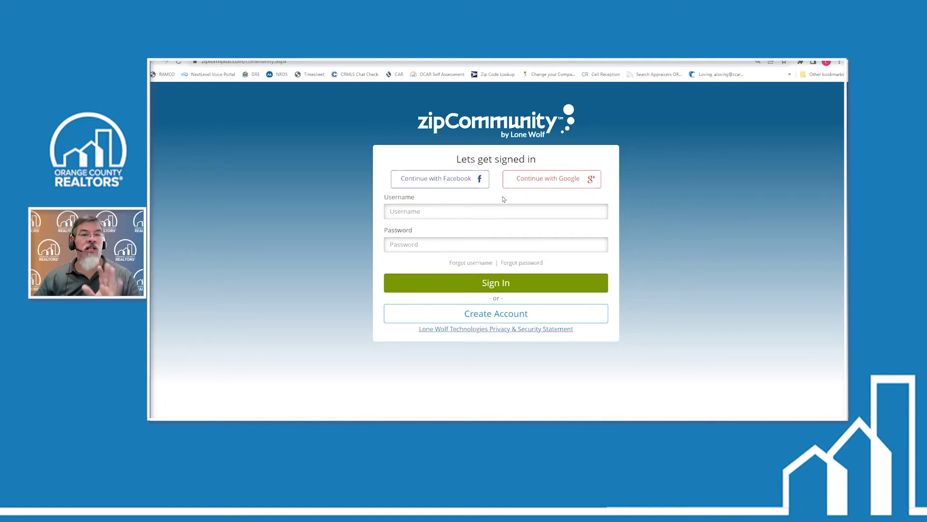
Step: Start creating a zipCommunity account for the seller and replace the suggested username's numeric ending with RdondoBch
click(505, 315)
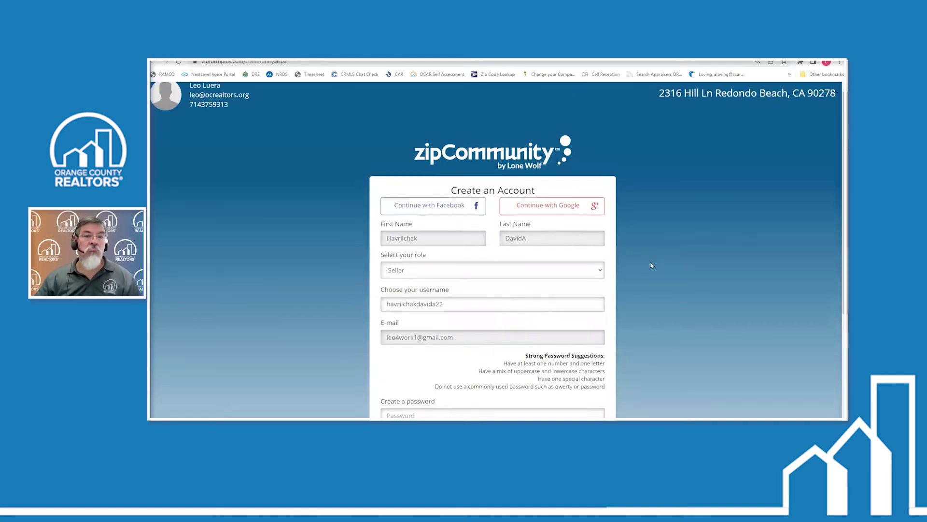
scroll(651, 265, down, 2)
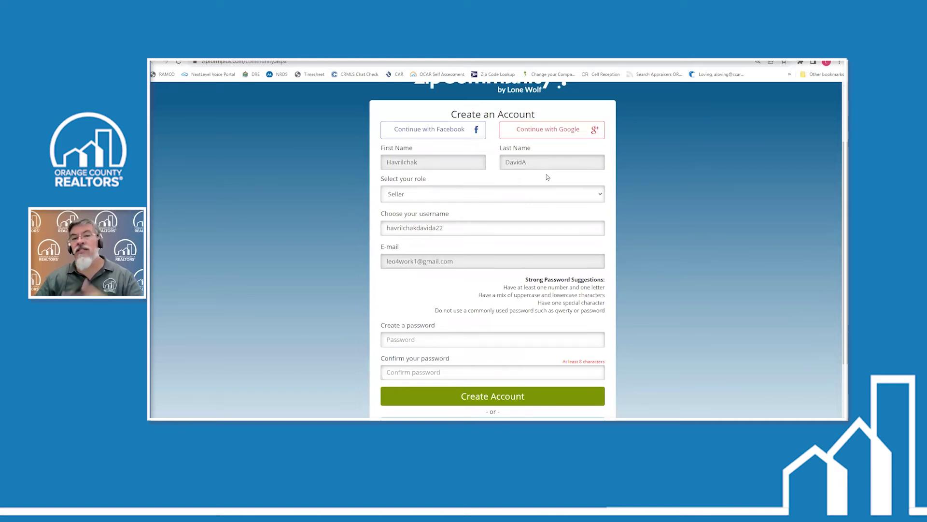
click(455, 227)
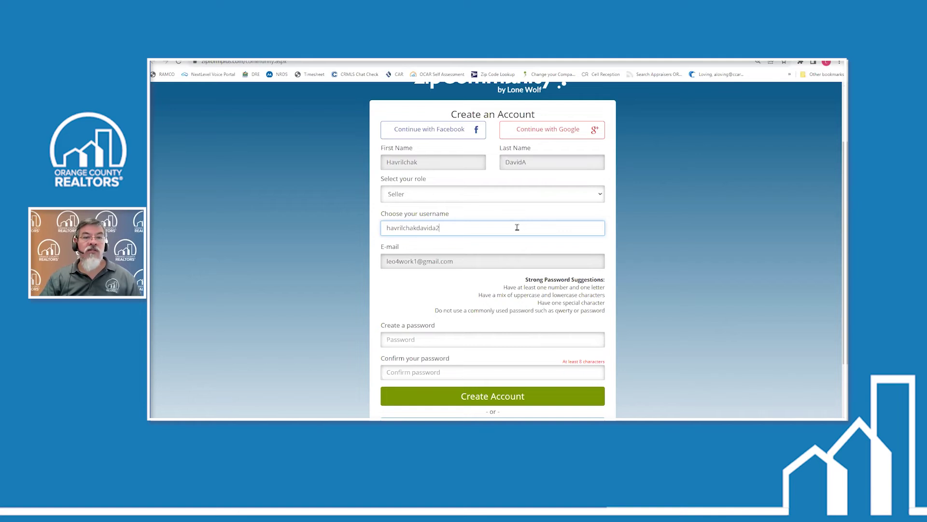
key(BackSpace)
key(BackSpace)
text(Rdondo)
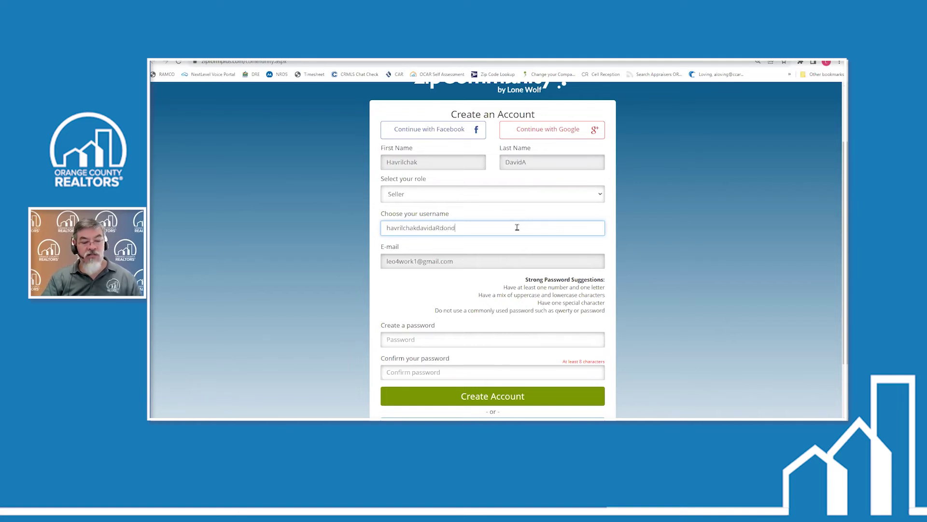
text(Bch)
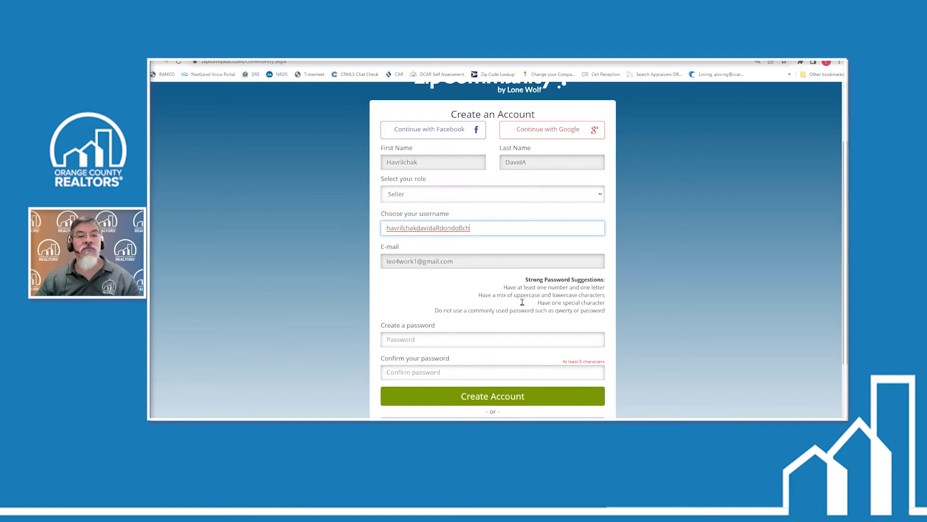
Step: Enter and confirm the account password, submit the account form, and continue with the e-mail address already associated with zipCommunity
scroll(550, 296, down, 2)
click(439, 263)
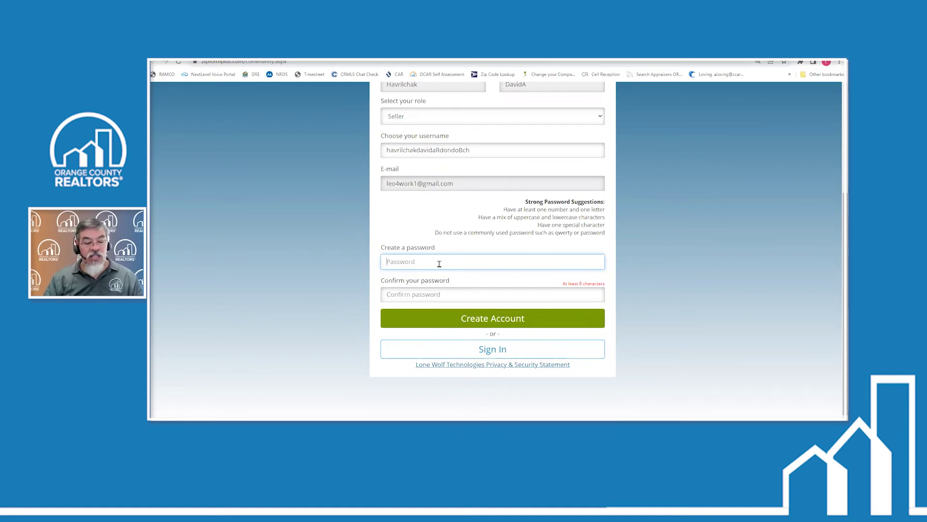
text(aaaaaaa)
key(Tab)
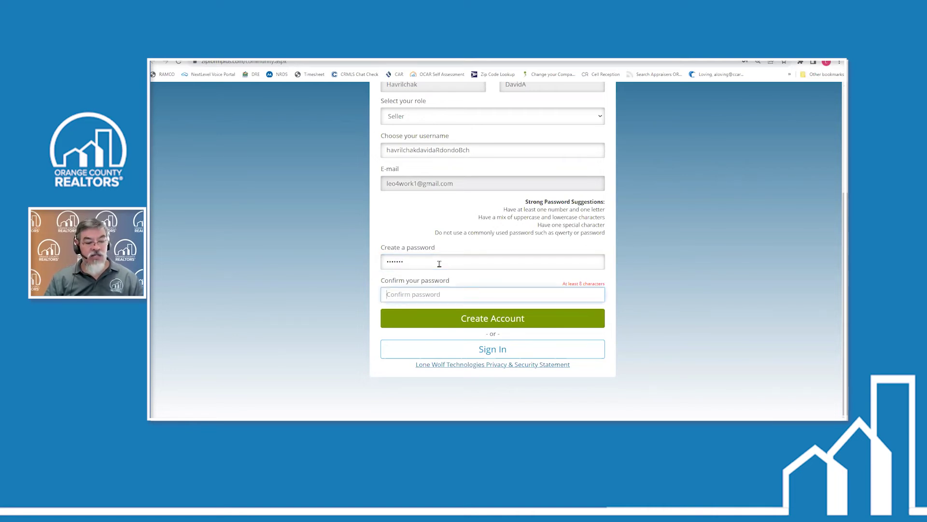
text(aa)
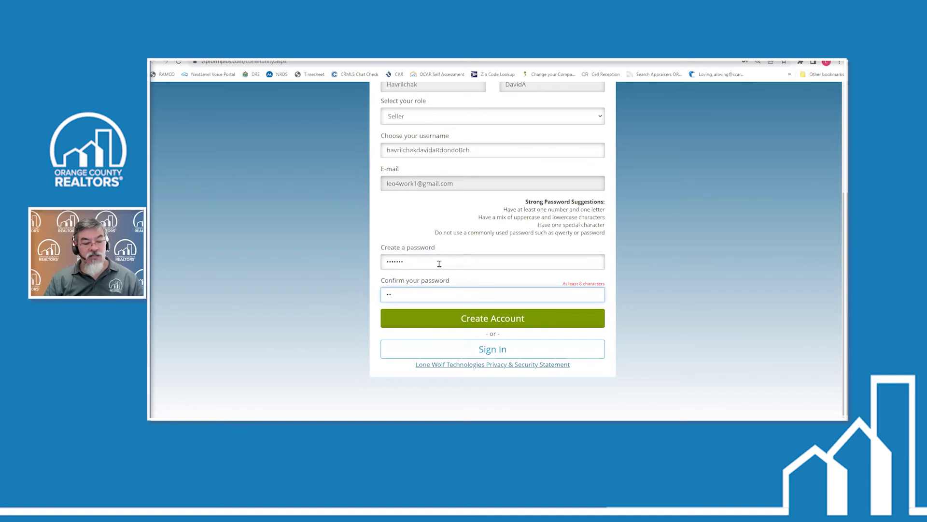
text(aaaaa)
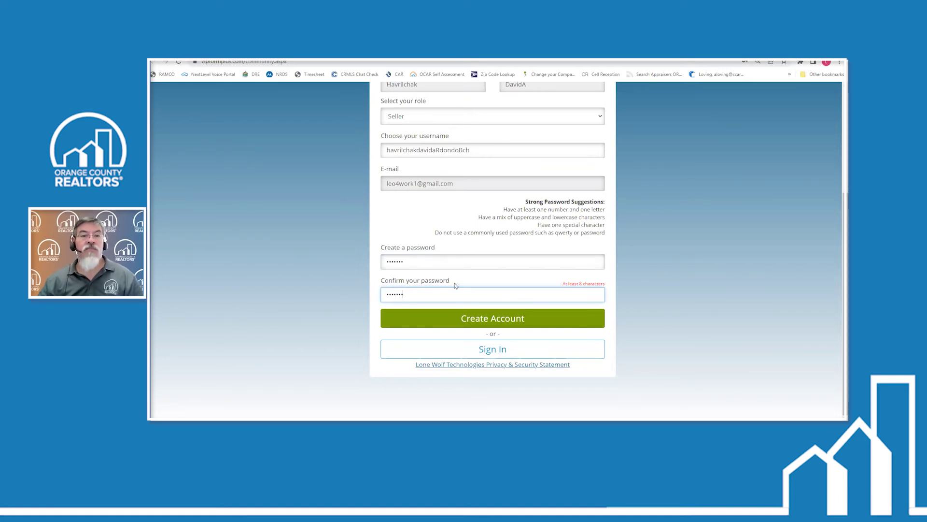
click(504, 323)
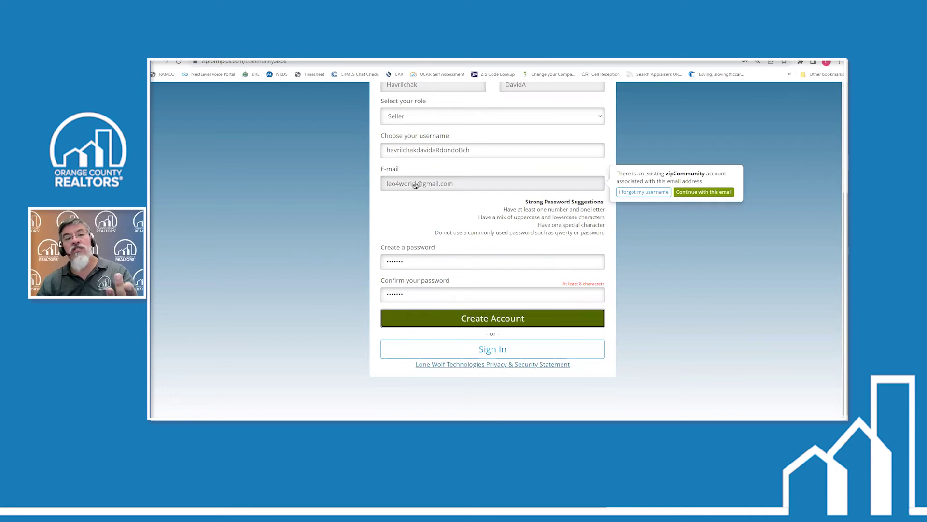
click(717, 192)
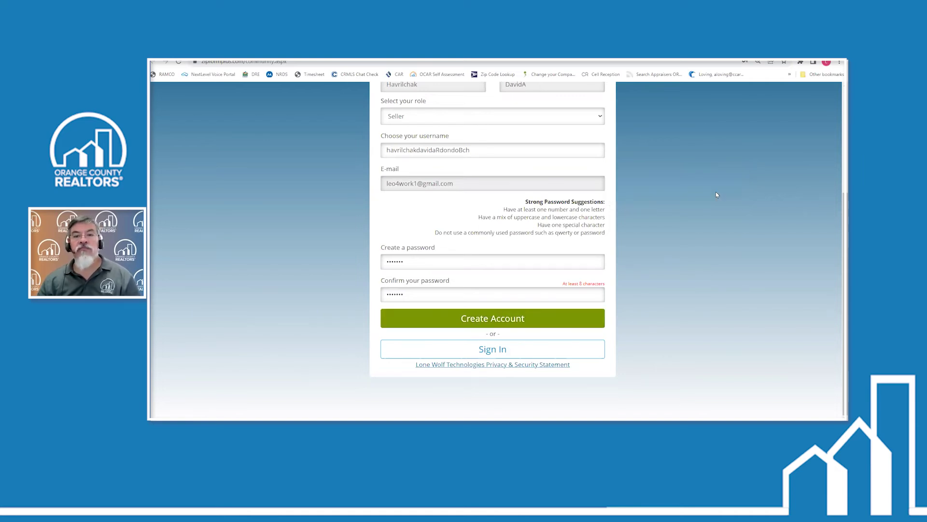
click(492, 322)
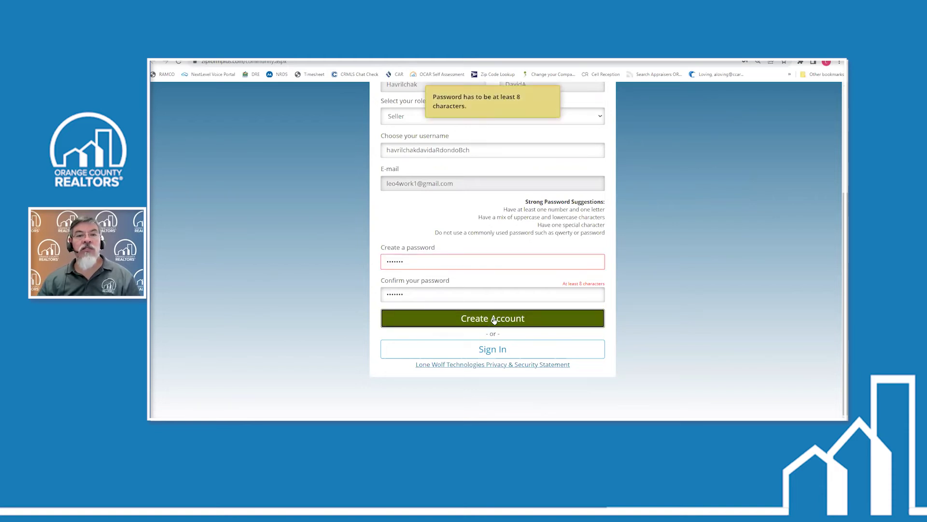
Step: Try to create the account with a new password entered in both the password and confirmation fields
double_click(414, 294)
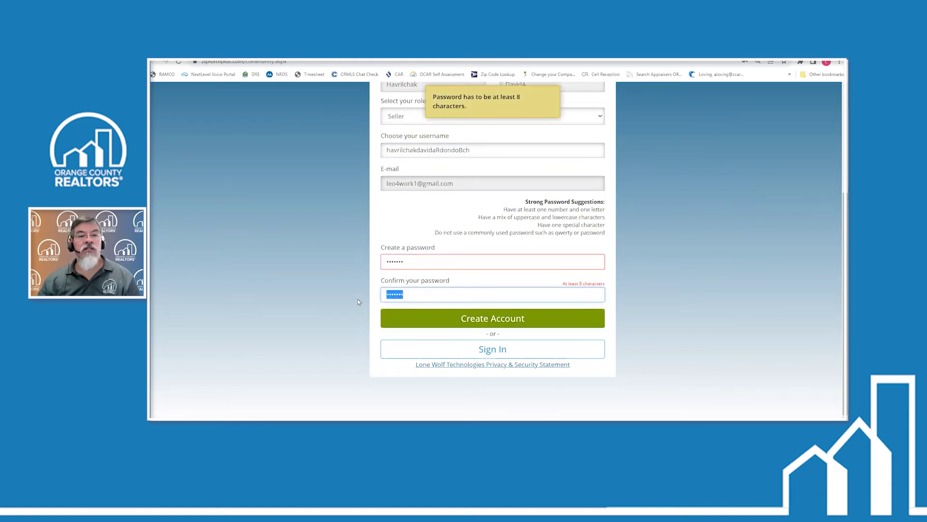
text(*****)
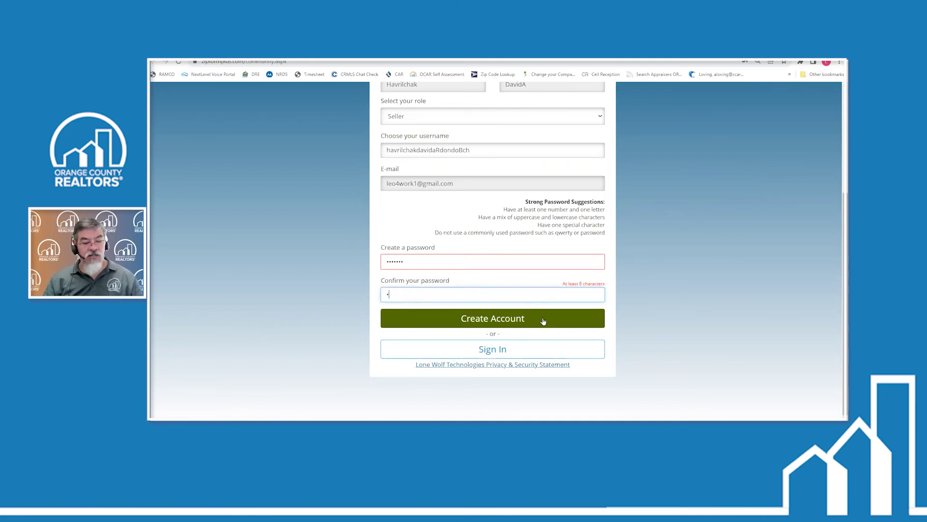
text(**)
drag(414, 263, 373, 269)
text(********)
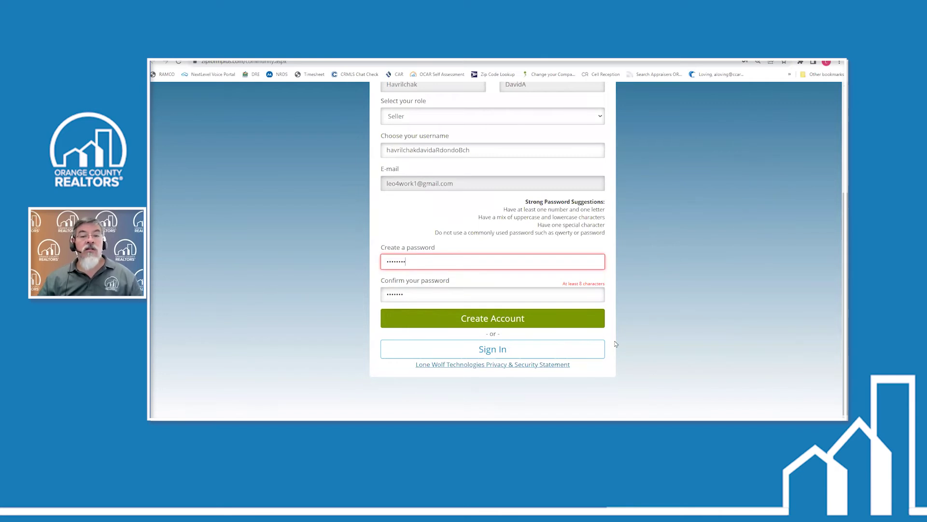
click(554, 319)
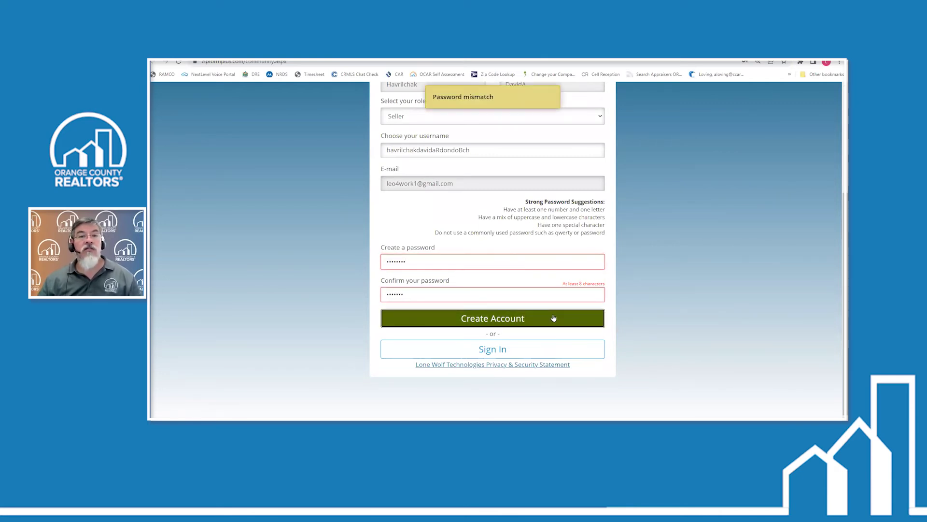
Step: Re-enter the account password in both the creation and confirmation fields and create the zipCommunity account
drag(428, 263, 369, 265)
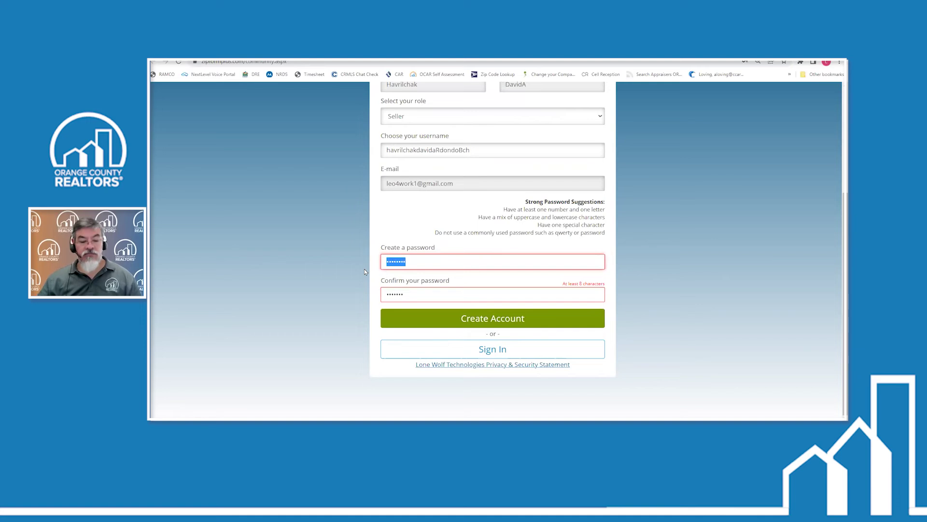
text(**)
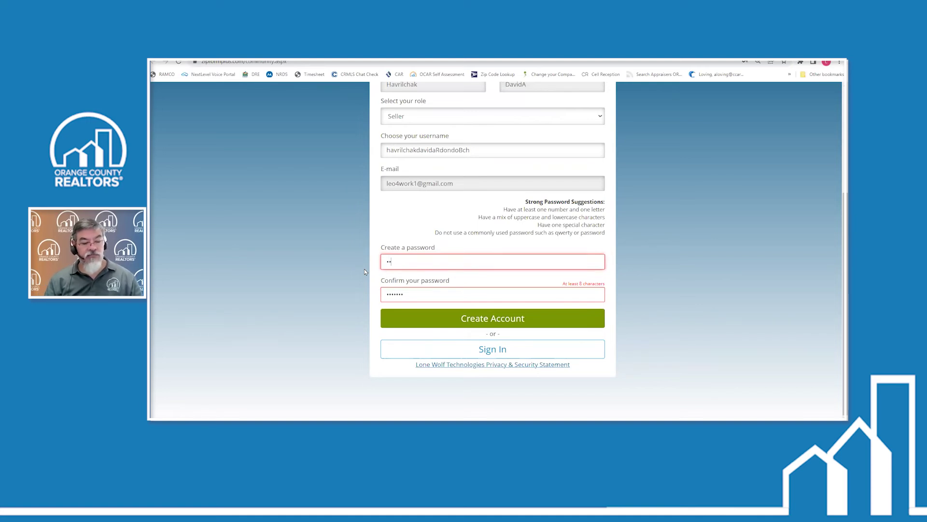
text(**)
key(BackSpace)
key(BackSpace)
key(BackSpace)
key(BackSpace)
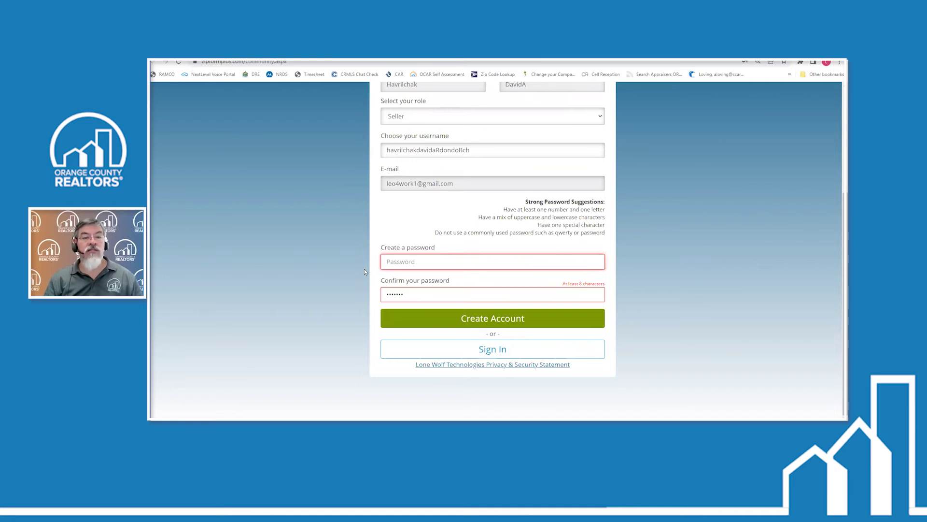
text(*)
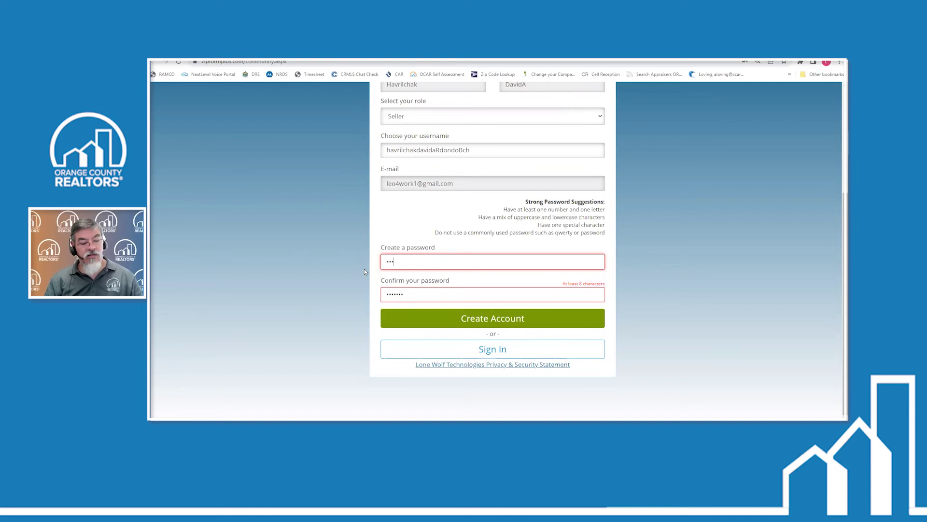
text(*****)
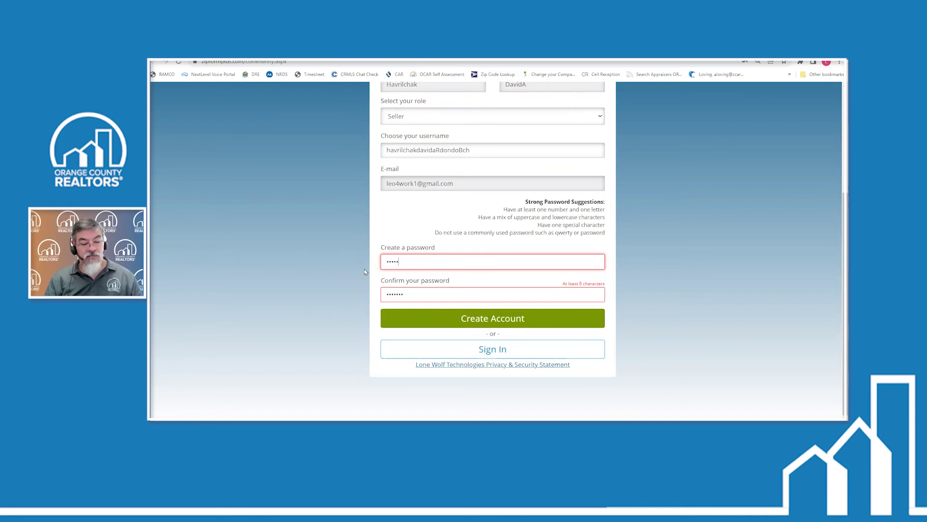
text(*)
key(Tab)
text(**)
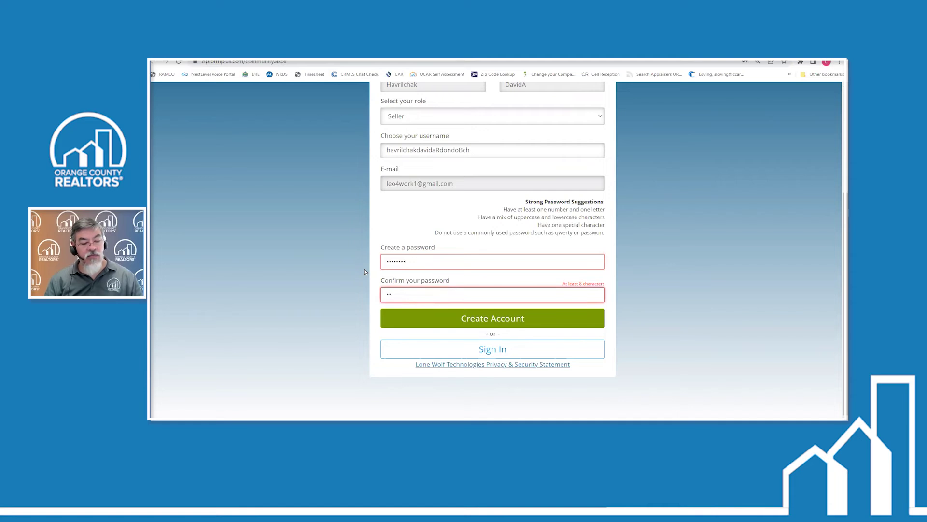
text(****)
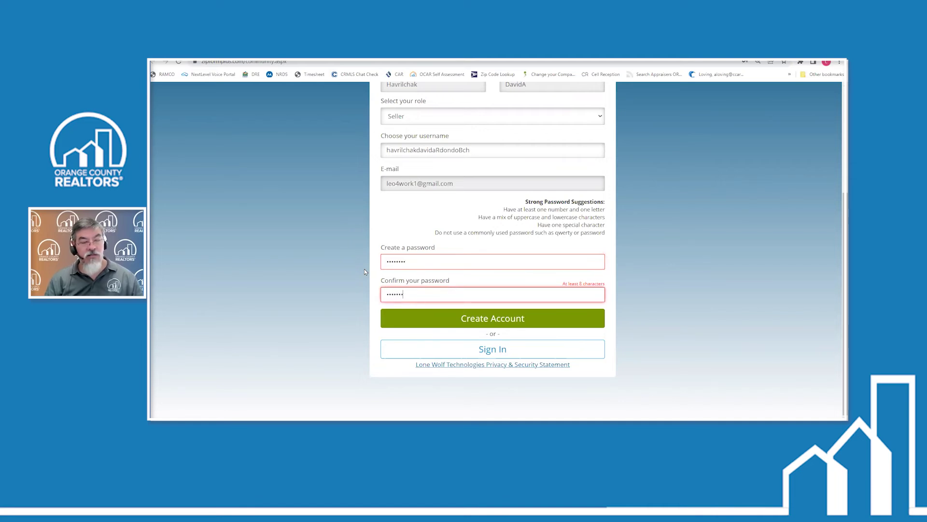
click(523, 317)
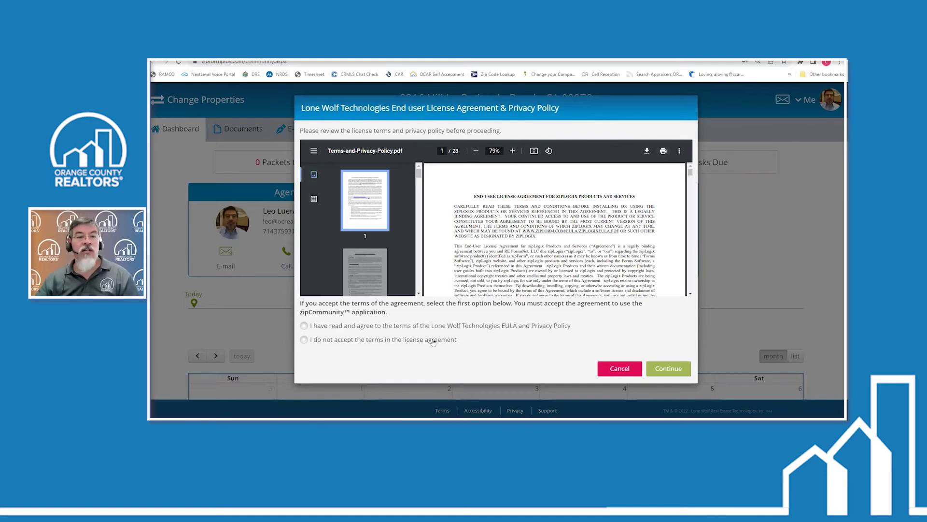
Step: Accept the Lone Wolf EULA and Privacy Policy and open the shared Real Estate Transfer Disclosure Statement #1
click(304, 326)
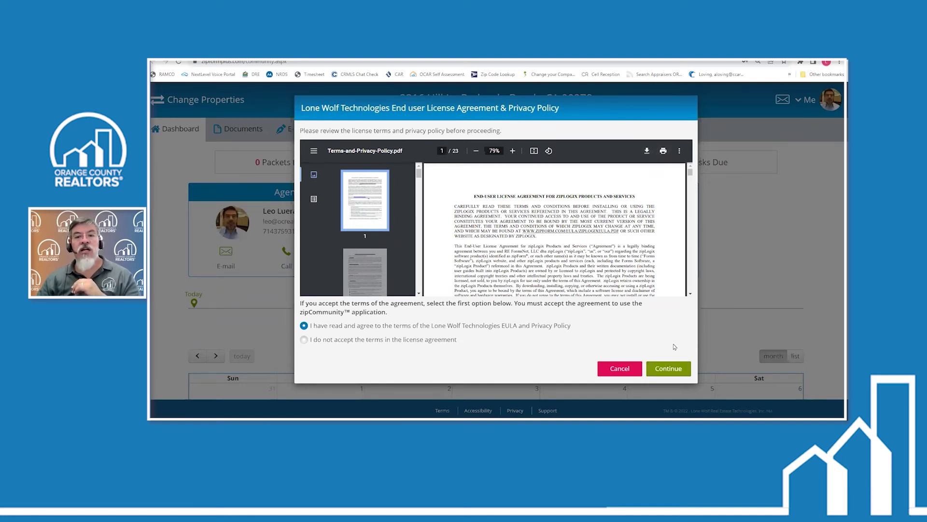
click(668, 370)
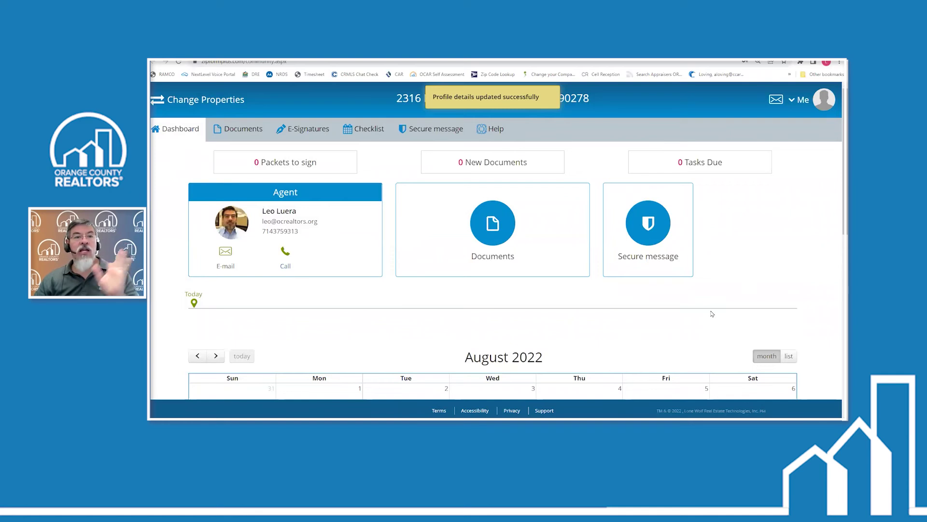
click(495, 227)
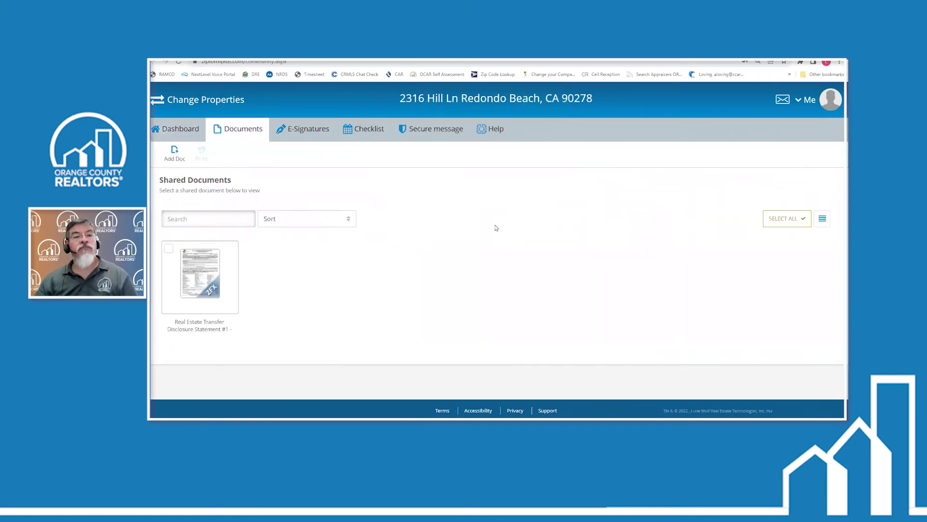
mouse_move(201, 289)
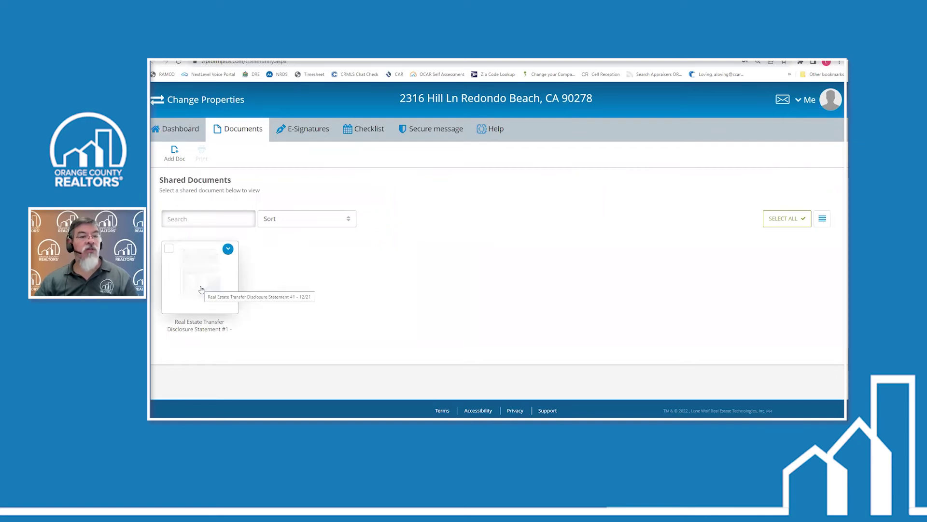
click(202, 289)
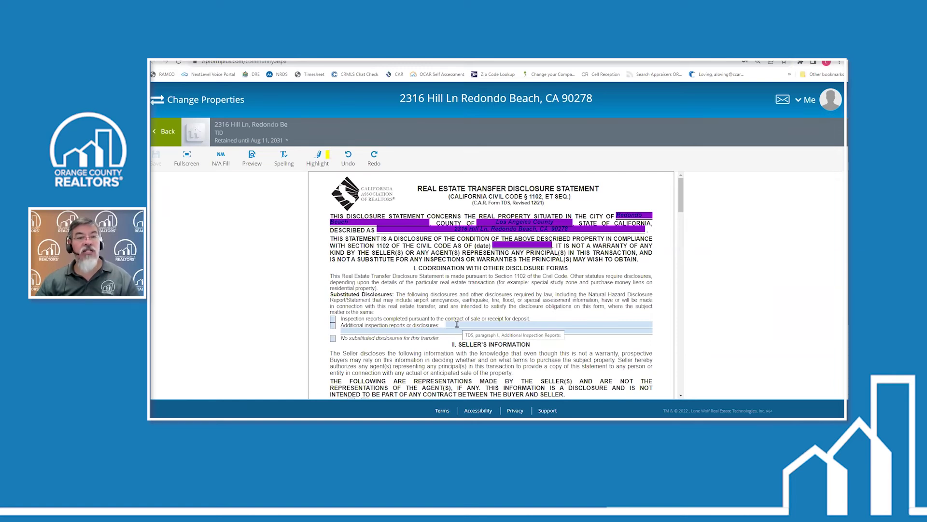
Step: Mark the completed inspection reports option under Substituted Disclosures and Trash Compactor in the subject property's item list
click(333, 320)
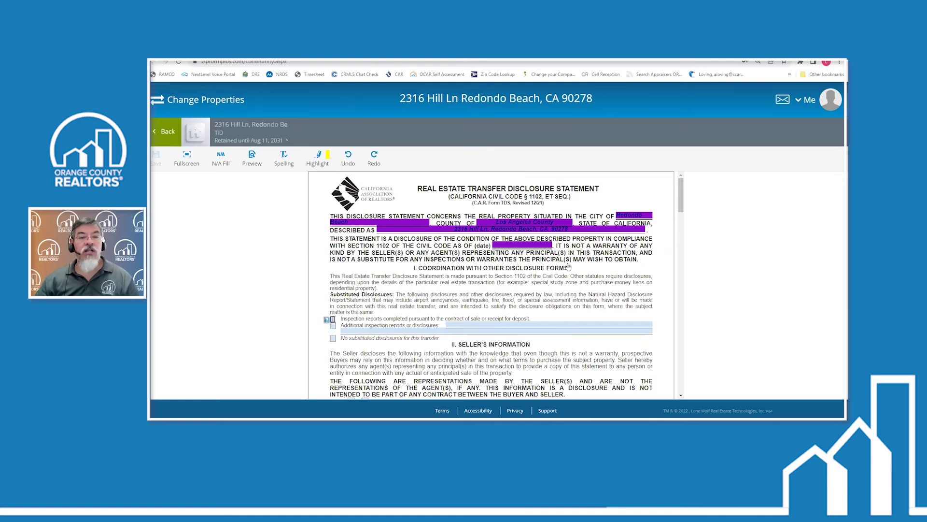
click(332, 320)
scroll(338, 324, down, 3)
click(332, 322)
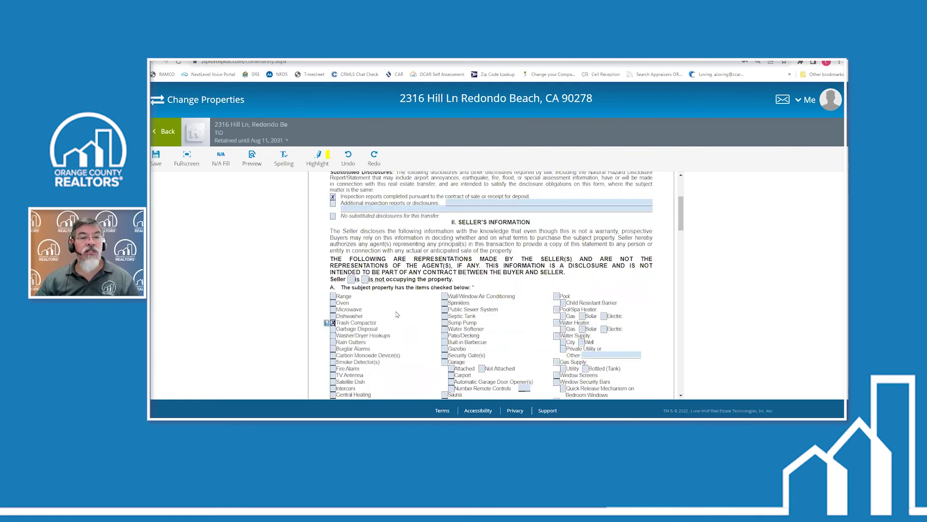
Step: Mark Wall/Window Air Conditioning, Gas Supply, Garage, Attached and Carbon Monoxide Device(s) in the subject property's item list
scroll(468, 310, down, 1)
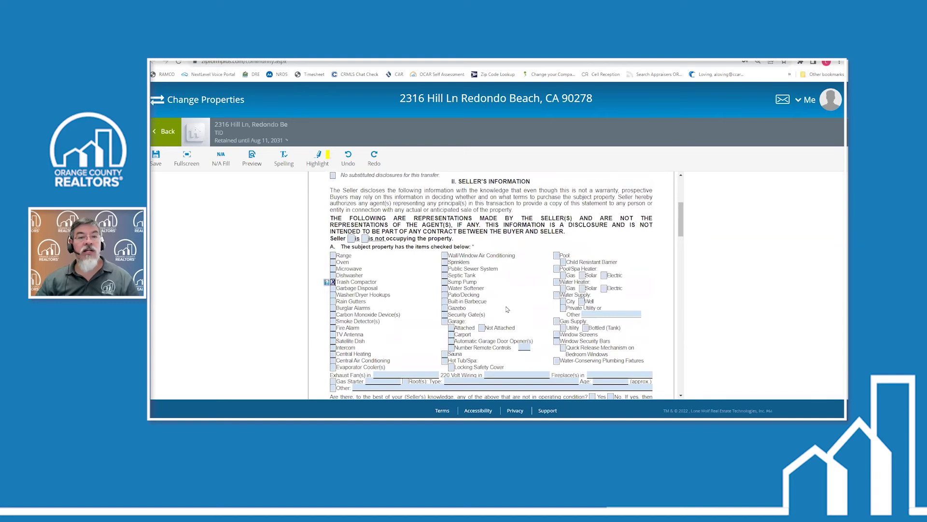
click(445, 255)
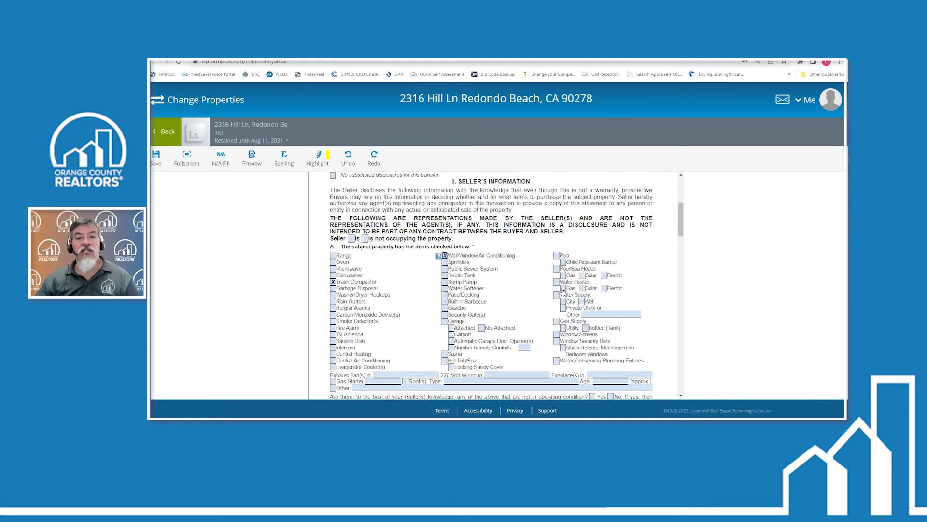
click(557, 322)
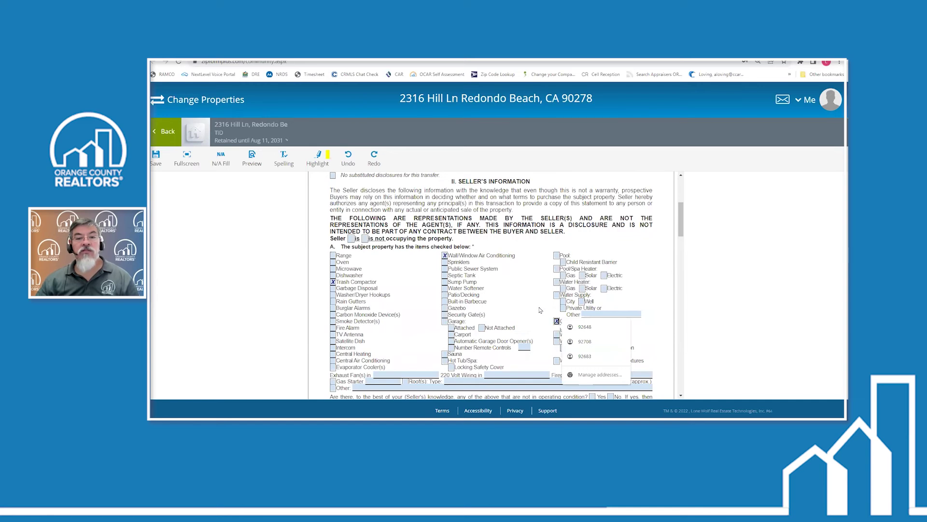
click(445, 322)
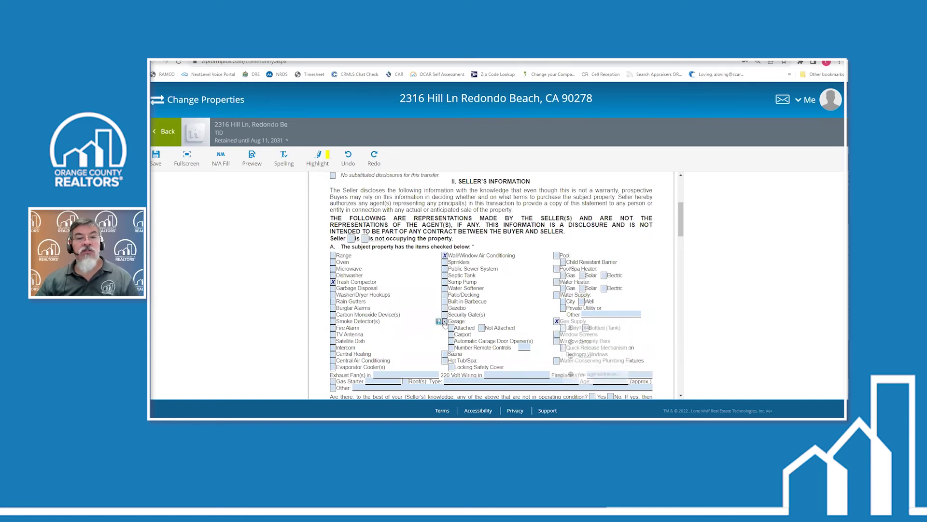
click(452, 328)
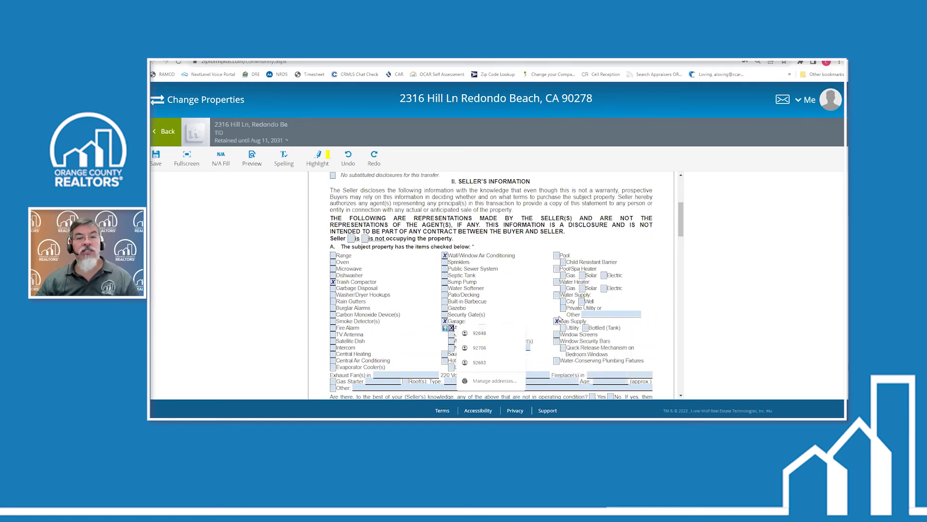
click(332, 314)
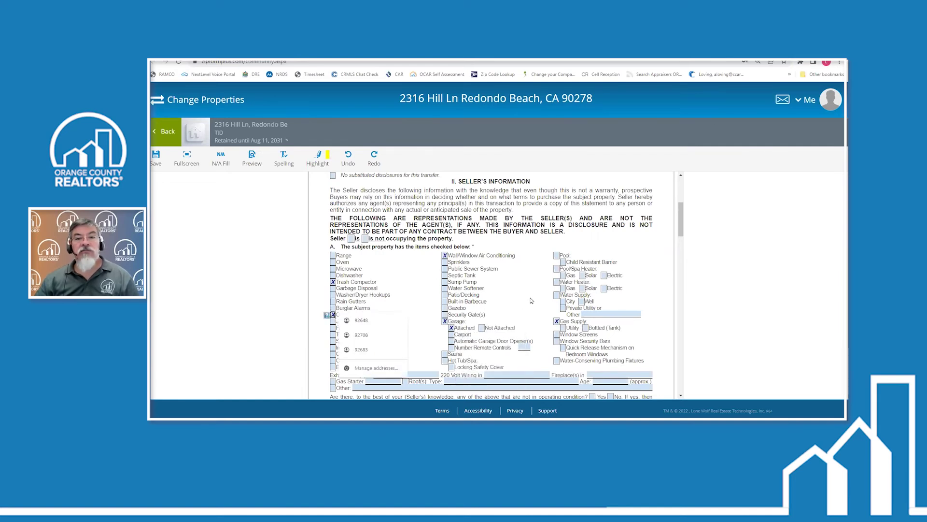
Step: Mark Utility for the gas supply, Water Supply with City, and Satellite Dish, and save the disclosure form
scroll(530, 297, down, 2)
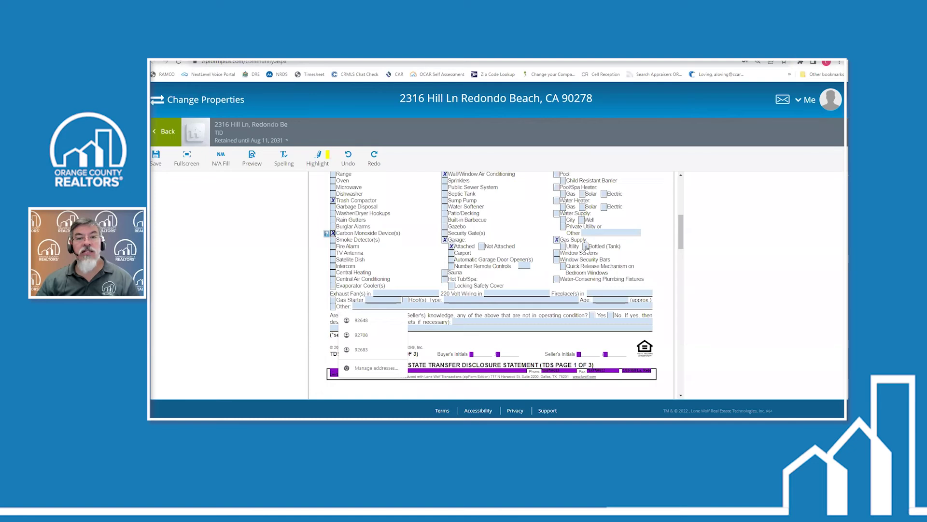
click(562, 247)
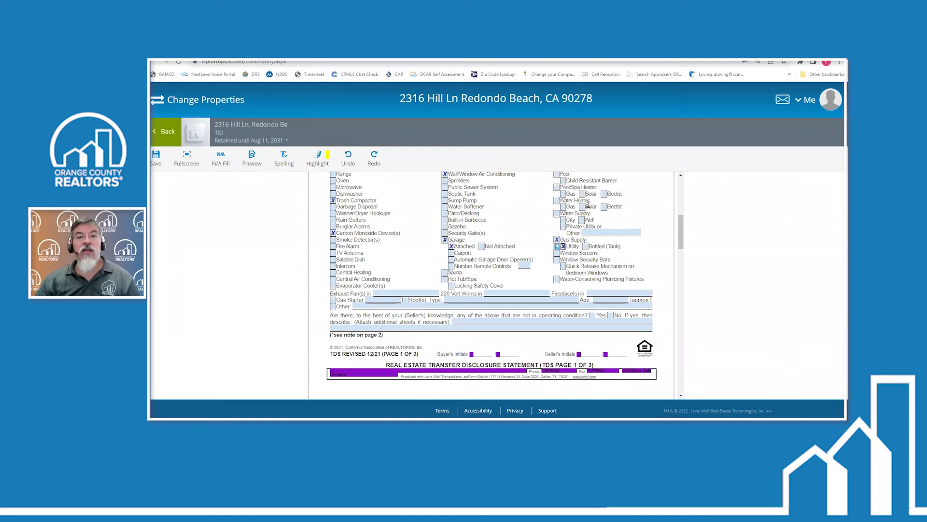
click(557, 214)
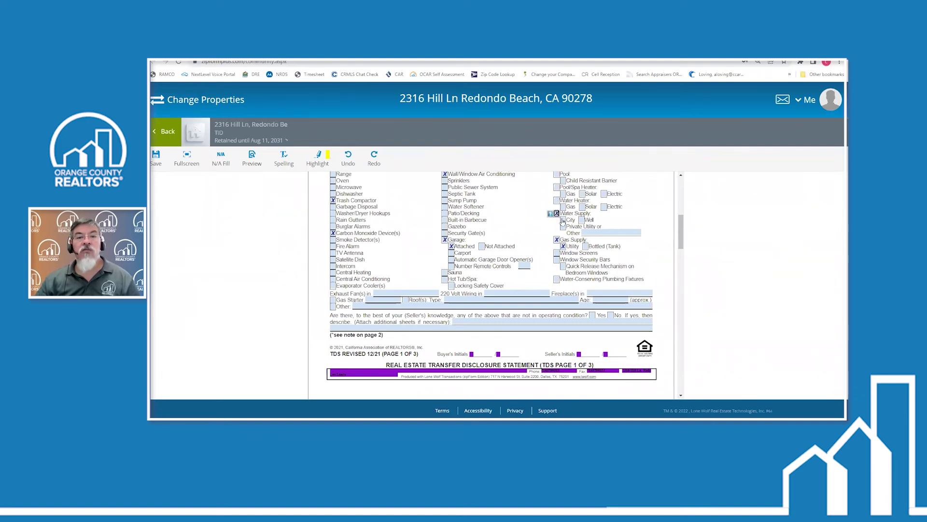
click(564, 220)
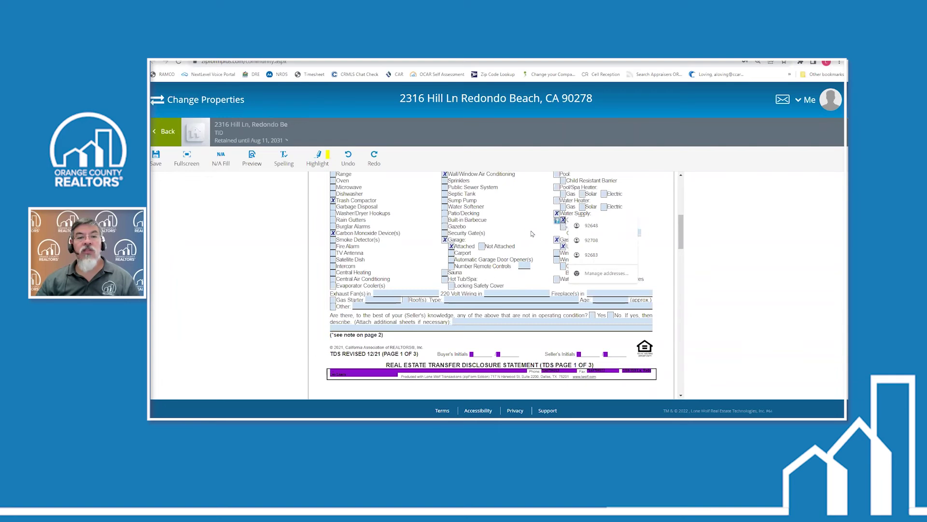
click(334, 259)
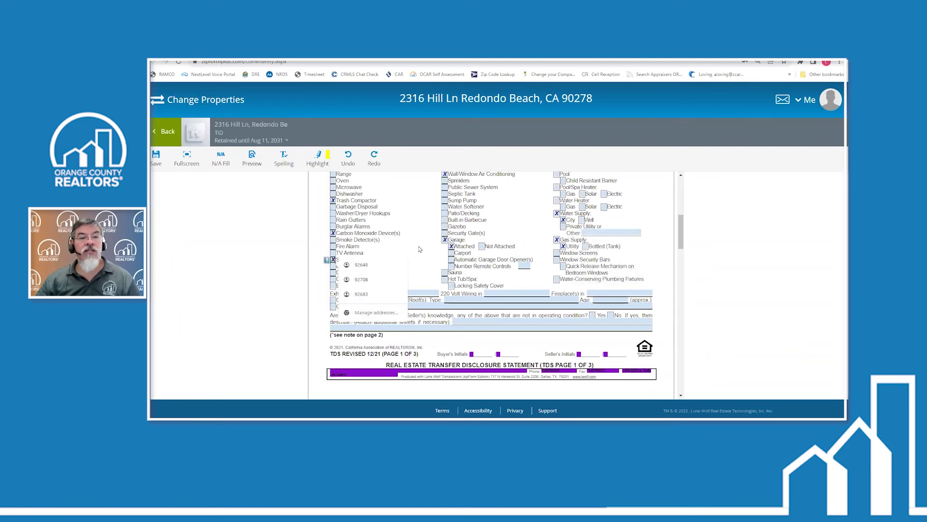
click(459, 322)
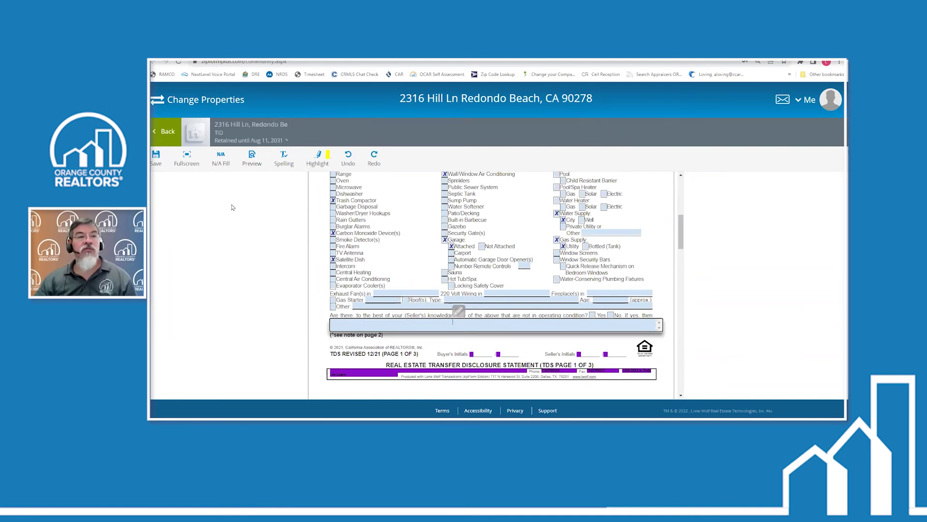
click(154, 161)
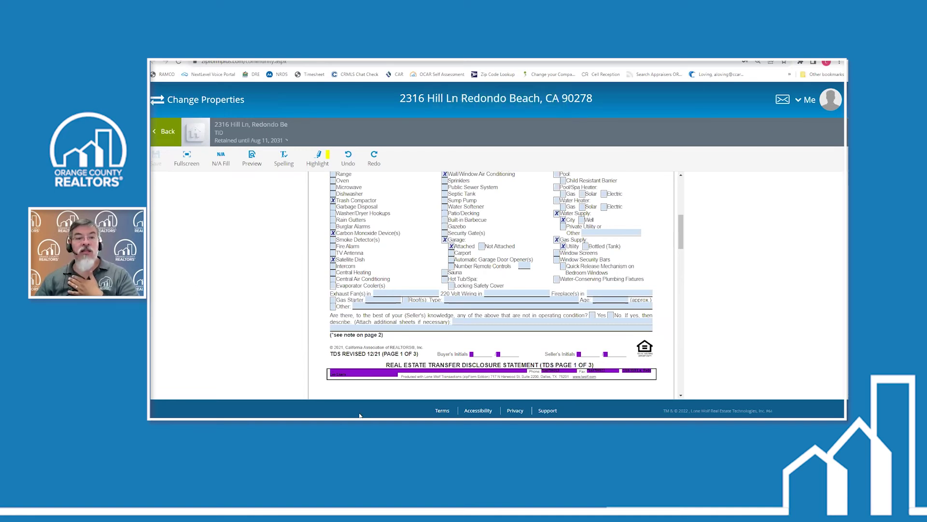
Step: Switch to the agent's zipForm window and open the transaction's Real Estate Transfer Disclosure Statement #1 to check the seller's marked items
mouse_move(386, 425)
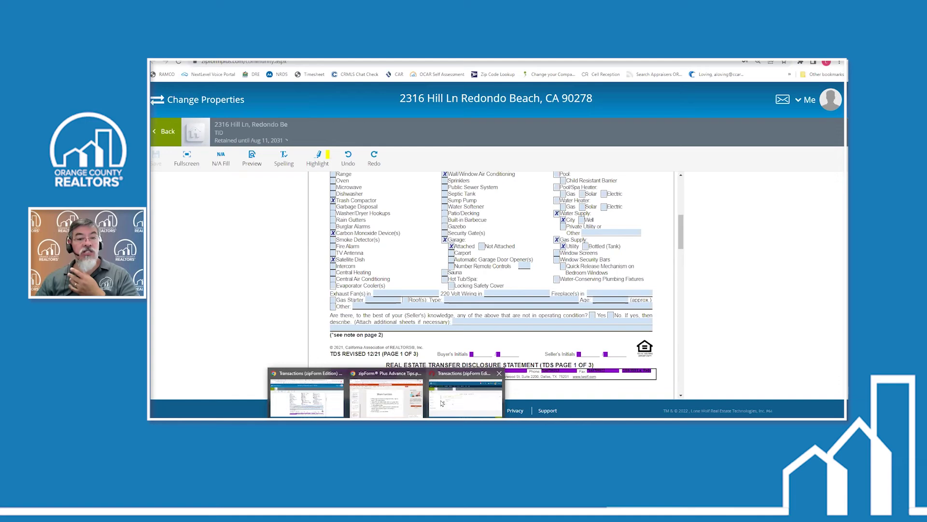
click(466, 394)
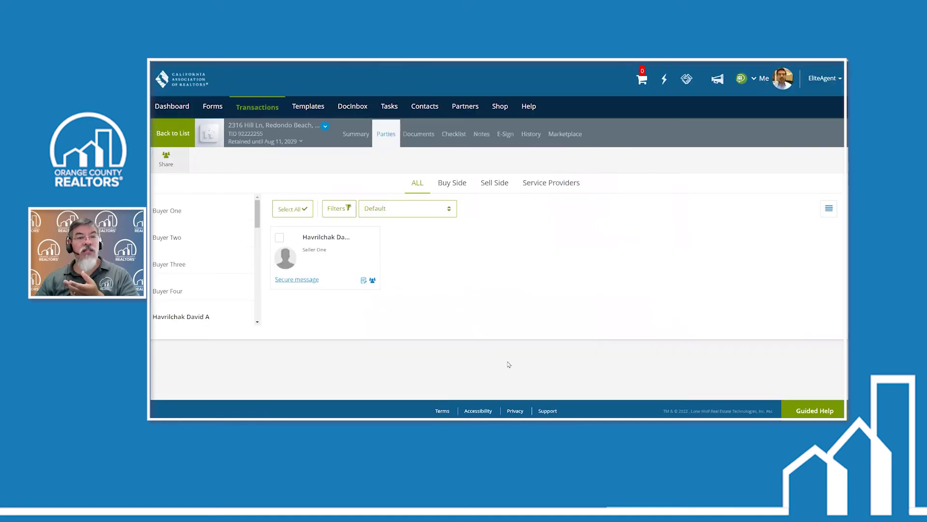
click(425, 136)
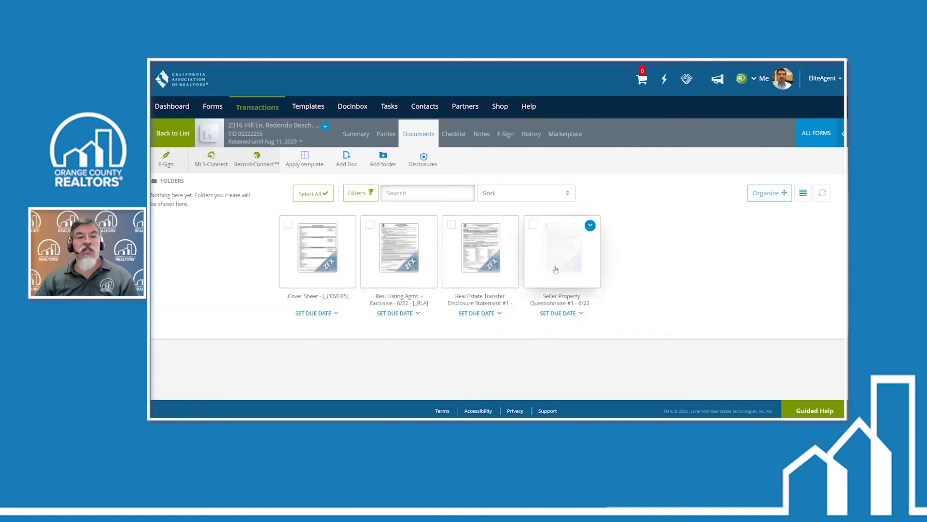
click(472, 263)
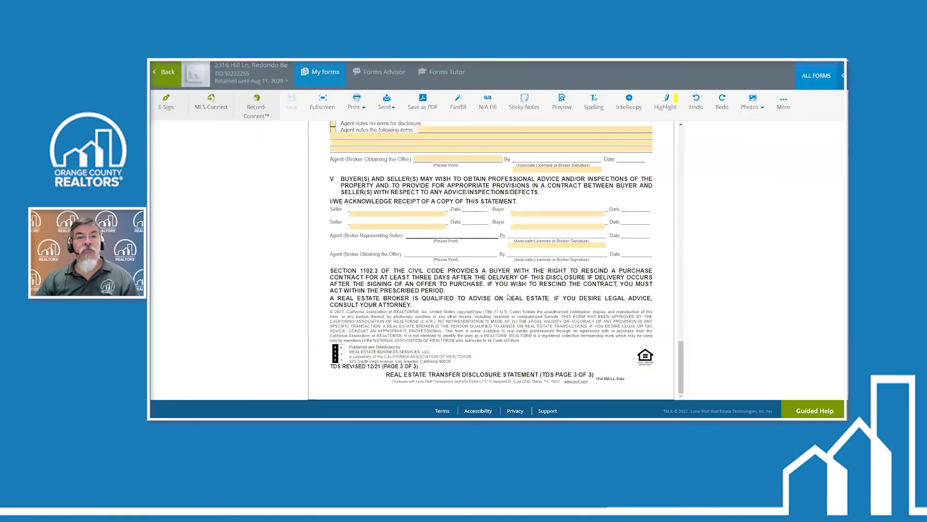
scroll(531, 297, up, 5)
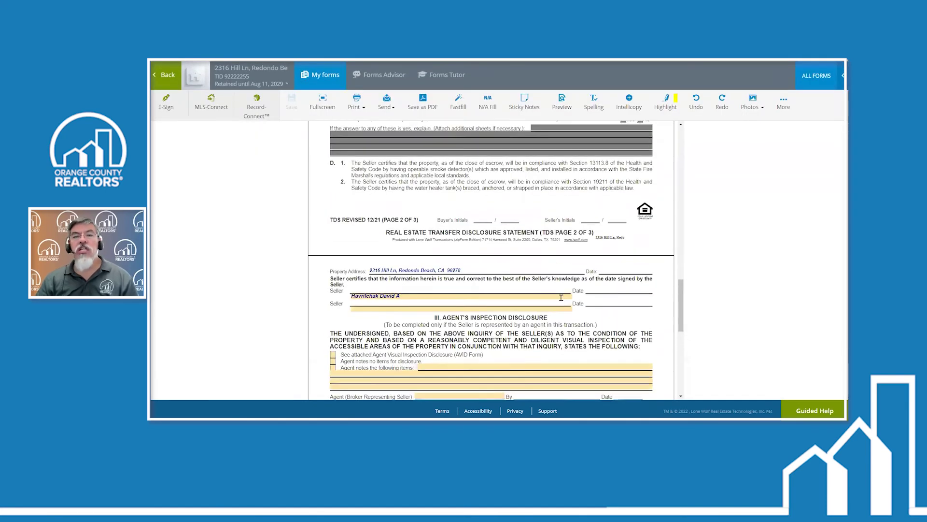
scroll(561, 297, up, 10)
scroll(559, 299, up, 5)
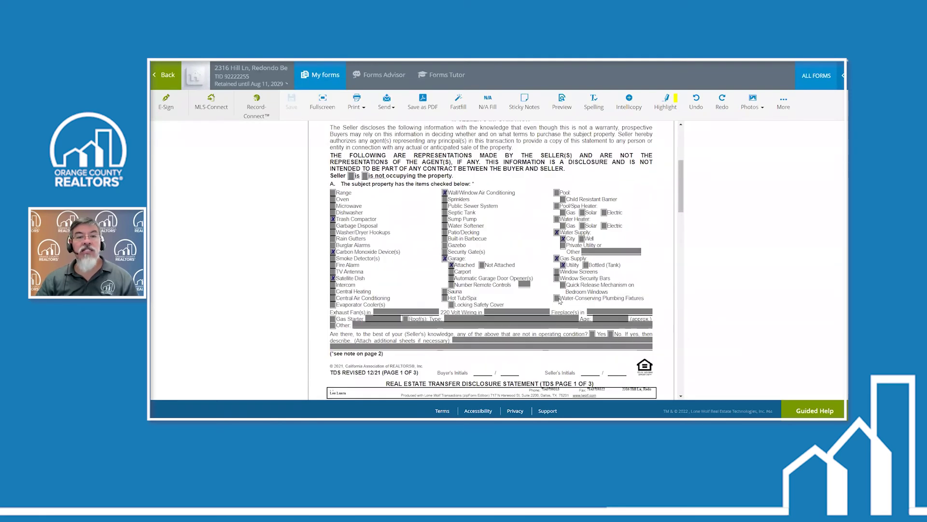
scroll(560, 301, up, 1)
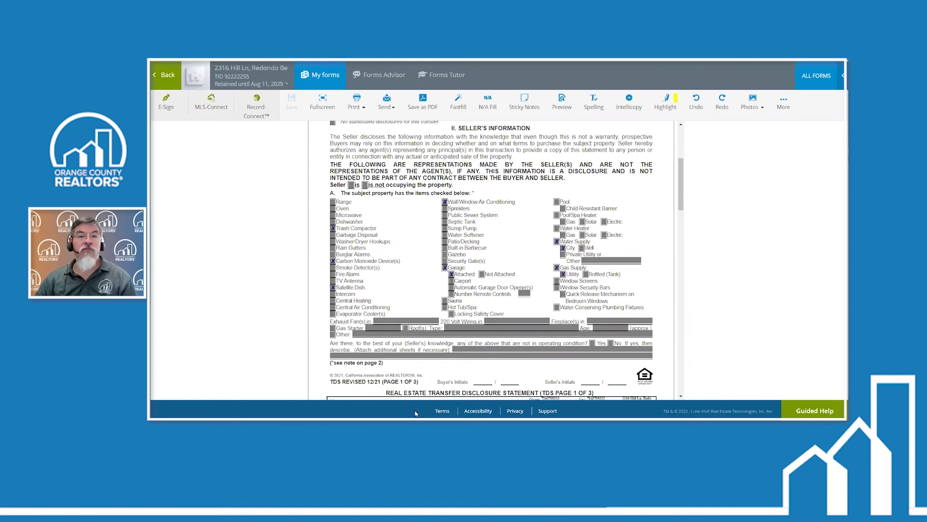
Step: Return to the seller's zipCommunity window and mark Water Heater with Gas in the subject property's item list
mouse_move(386, 418)
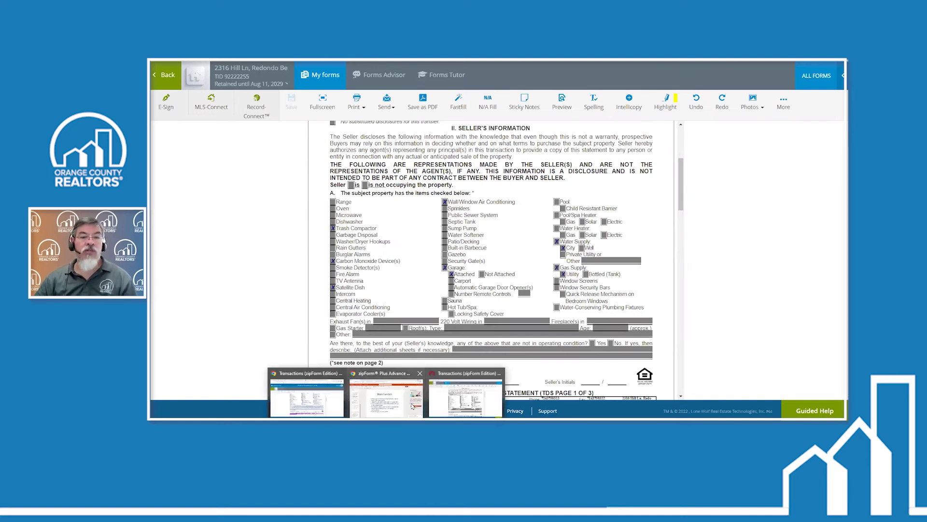
click(337, 402)
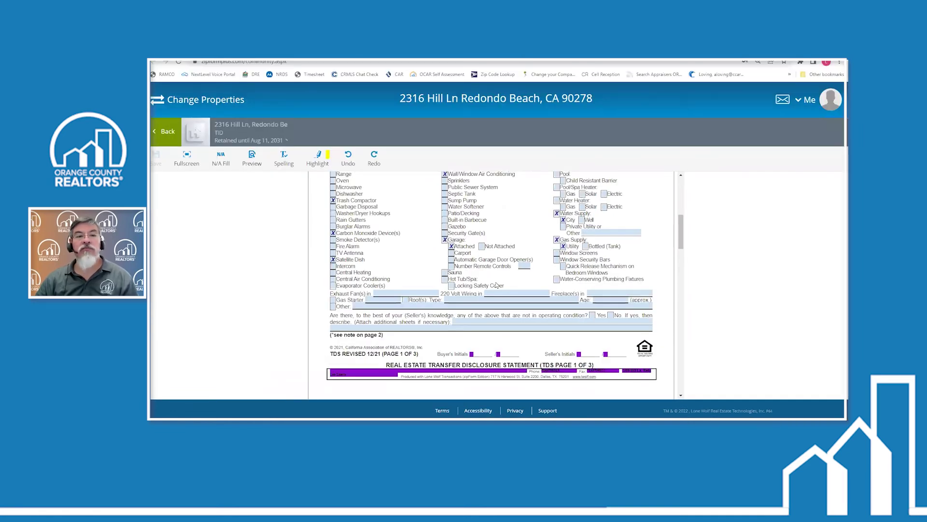
scroll(528, 246, up, 2)
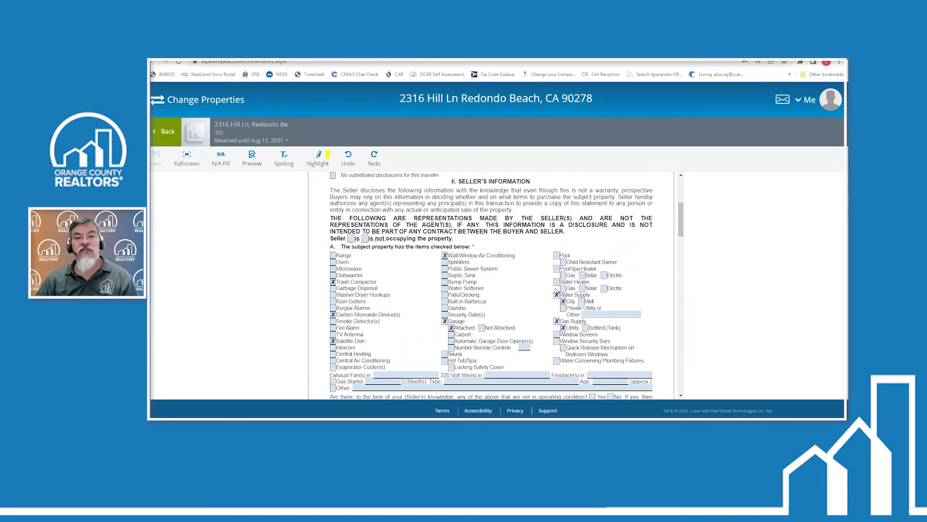
click(557, 283)
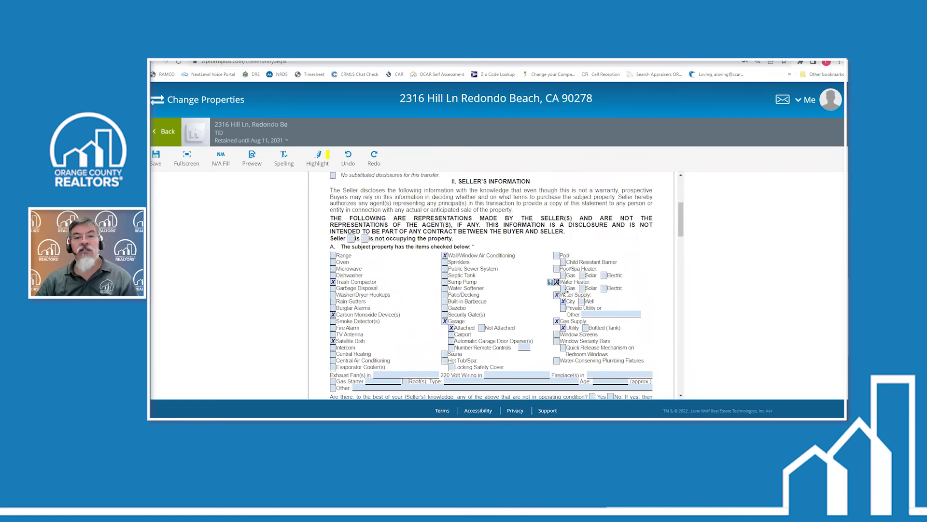
click(563, 288)
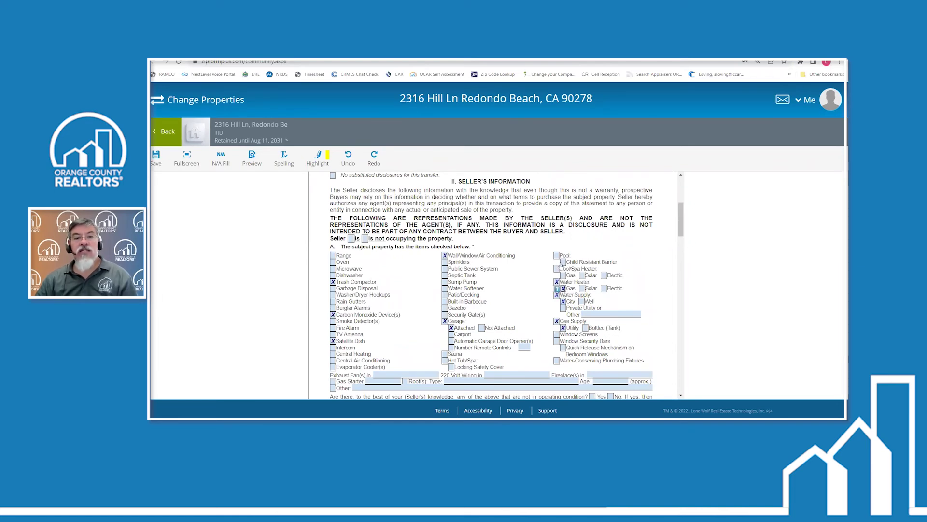
Step: Mark Microwave, Dishwasher, Oven and Range, indicate that the seller is occupying the property, and save the form
click(334, 269)
click(332, 275)
click(333, 261)
click(333, 255)
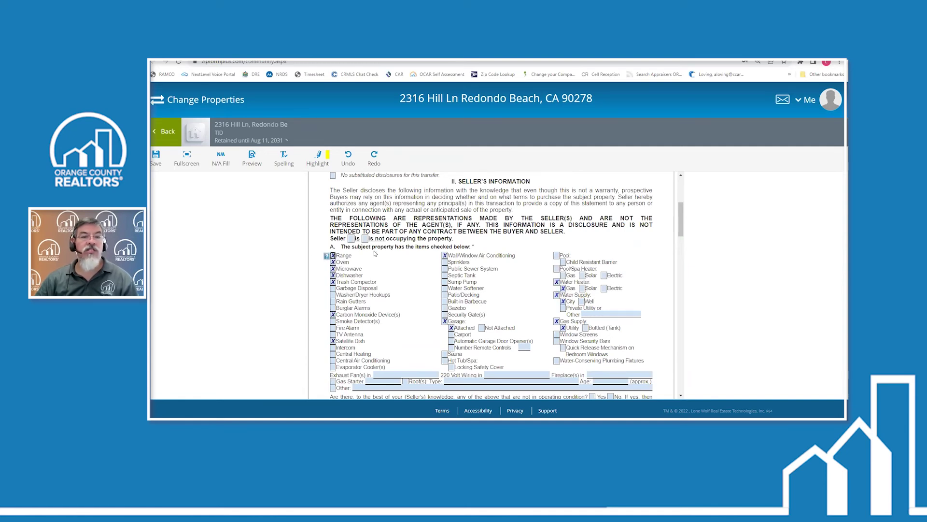
click(350, 239)
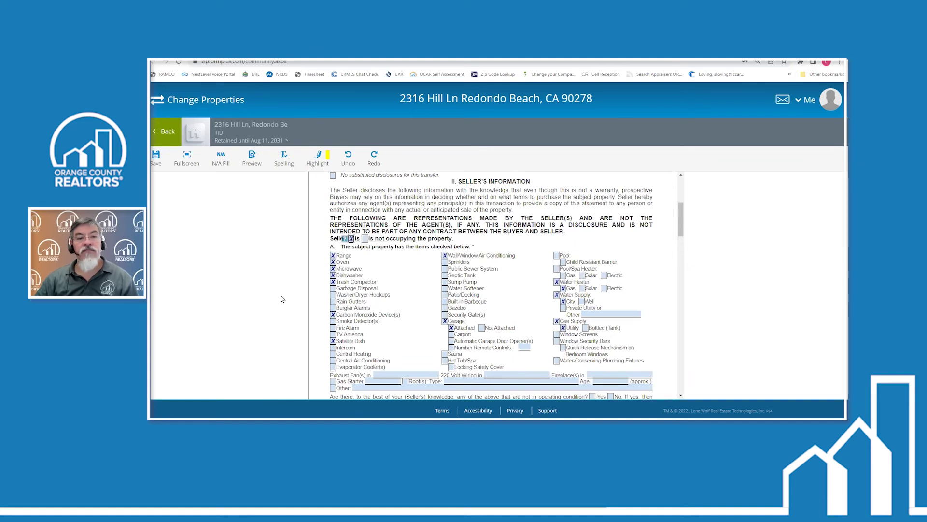
scroll(439, 302, down, 2)
scroll(439, 303, down, 1)
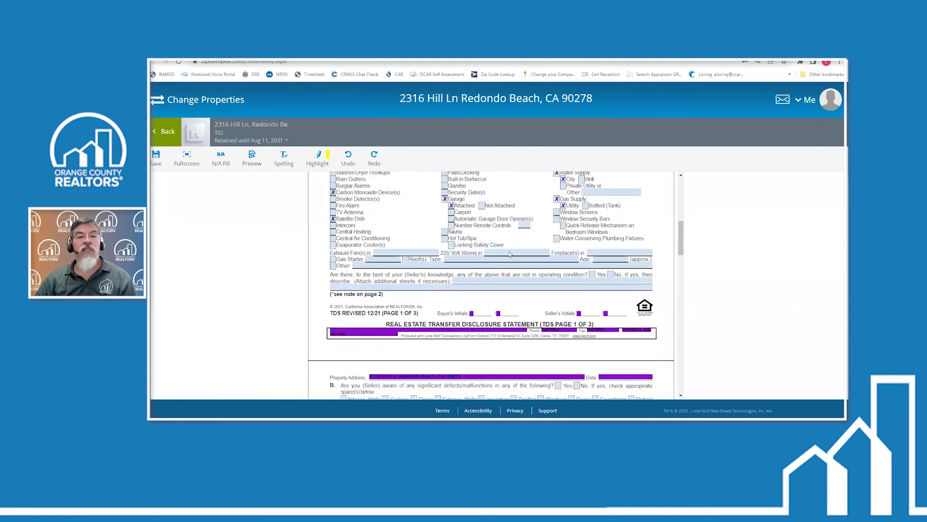
click(156, 159)
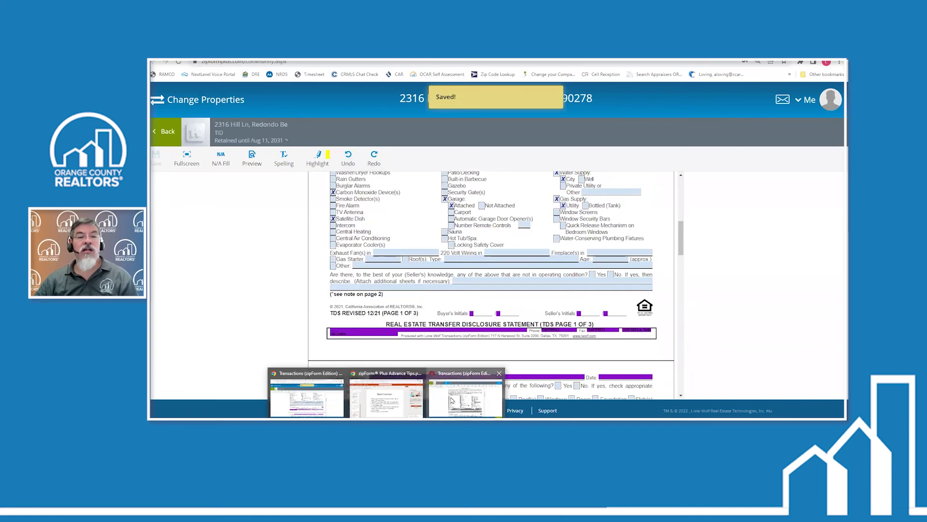
Step: Switch to the agent's zipForm window, leave the open form and reopen Real Estate Transfer Disclosure Statement #1 from the transaction's documents
click(476, 393)
click(166, 85)
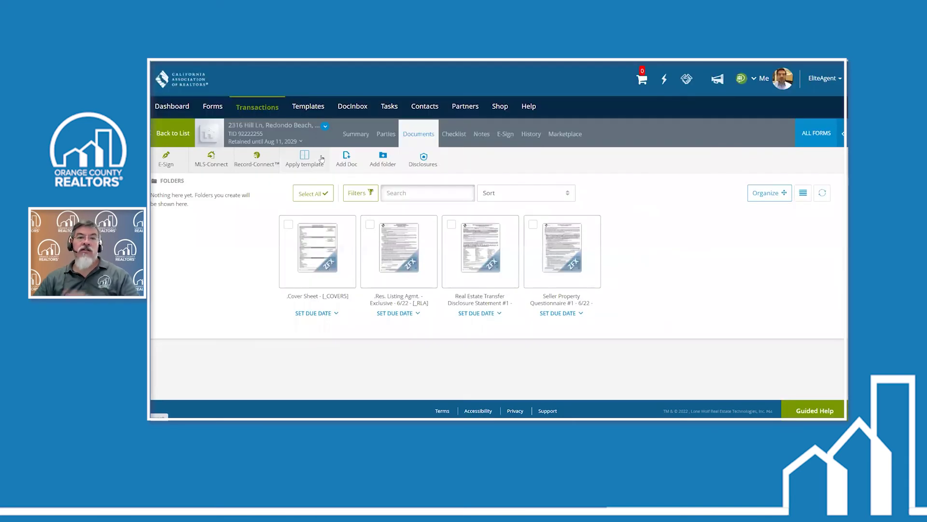
click(478, 254)
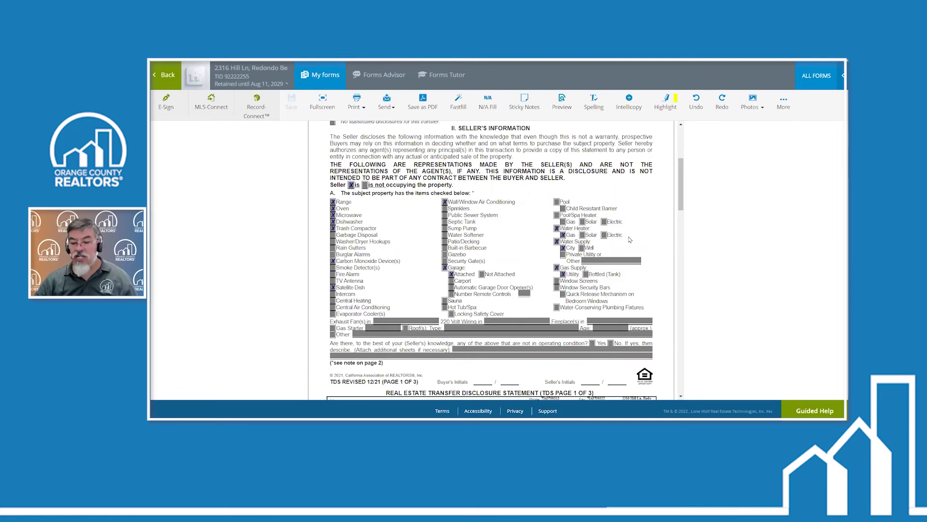
Step: Examine which parts of the disclosure the agent can edit, through the Agent's Inspection Disclosure and signature sections on page 3
key(ctrl+plus)
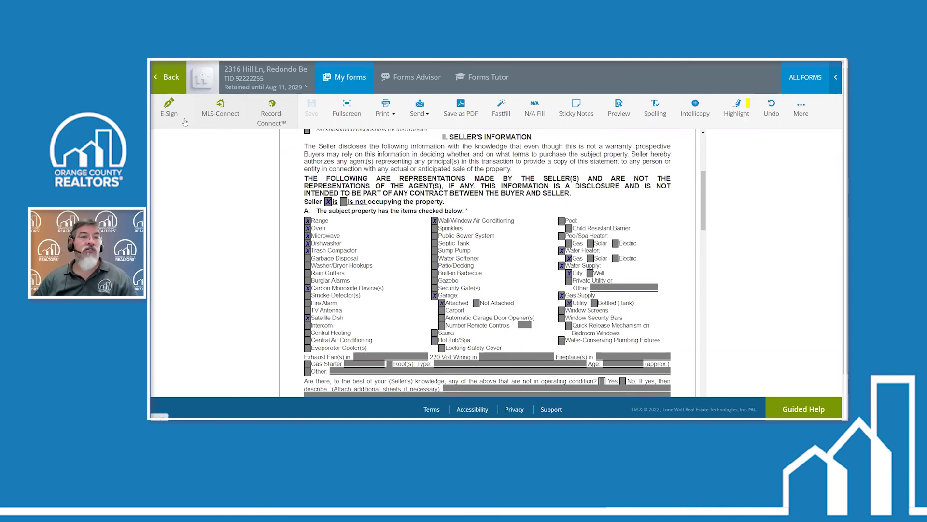
scroll(422, 286, down, 5)
scroll(423, 286, down, 10)
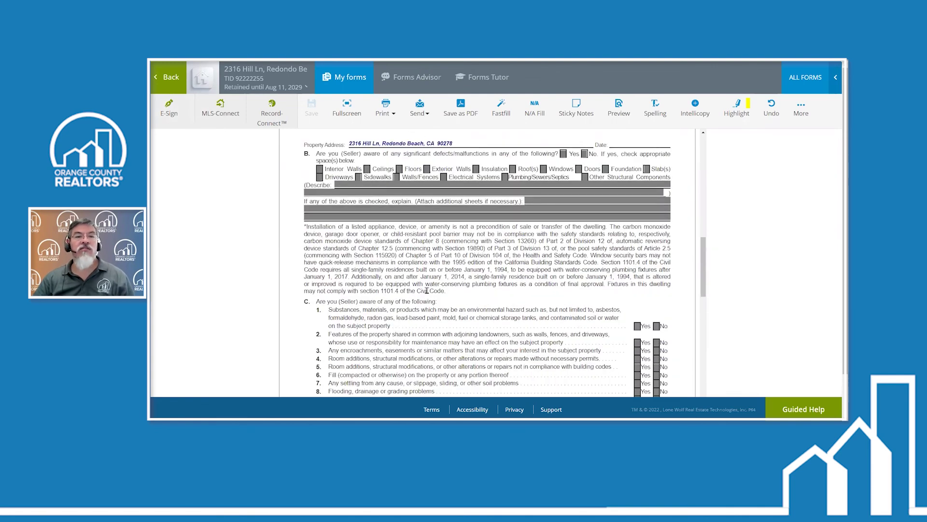
scroll(428, 290, down, 8)
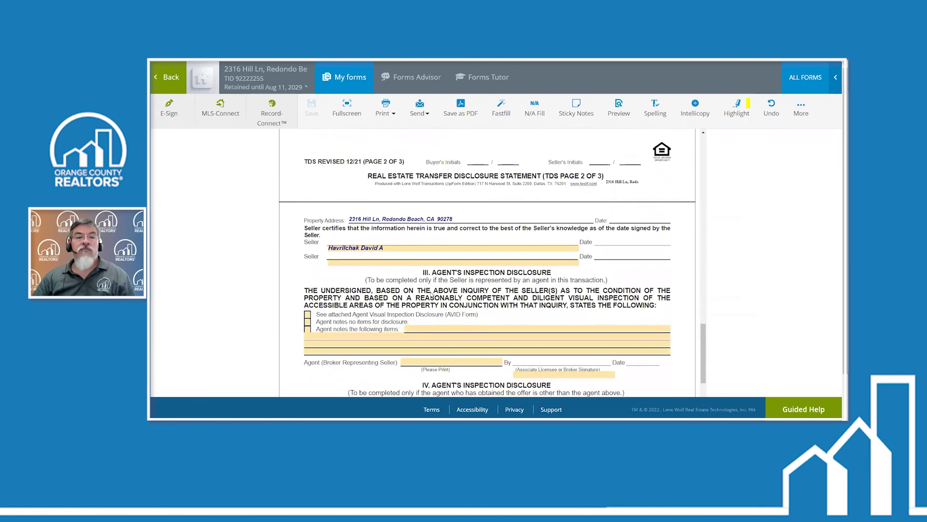
scroll(431, 292, down, 3)
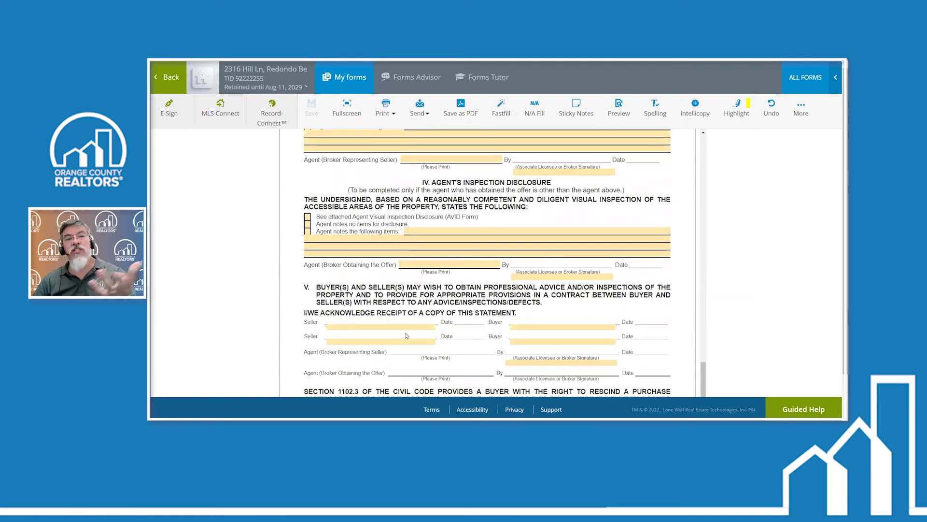
Step: Leave the open disclosure form, return from the transaction's documents to the full transactions list, and show the available Help resources
click(153, 84)
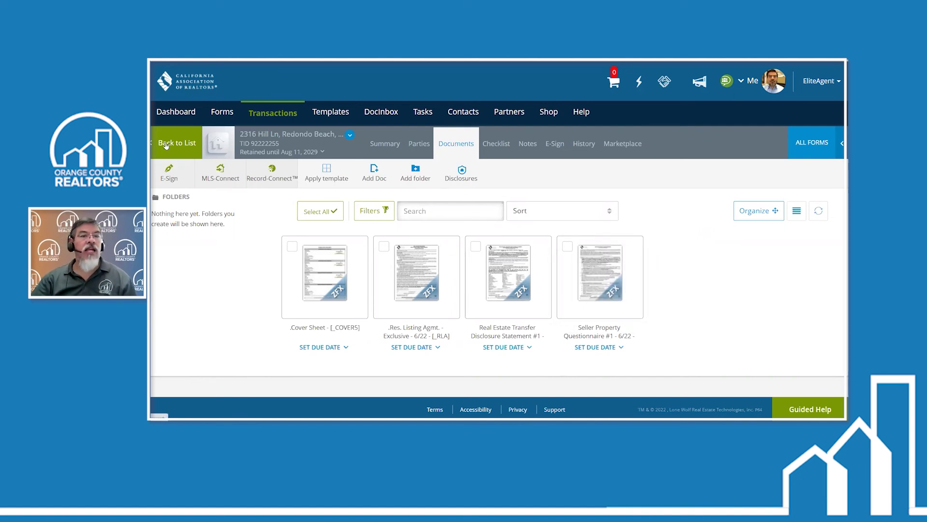
click(165, 143)
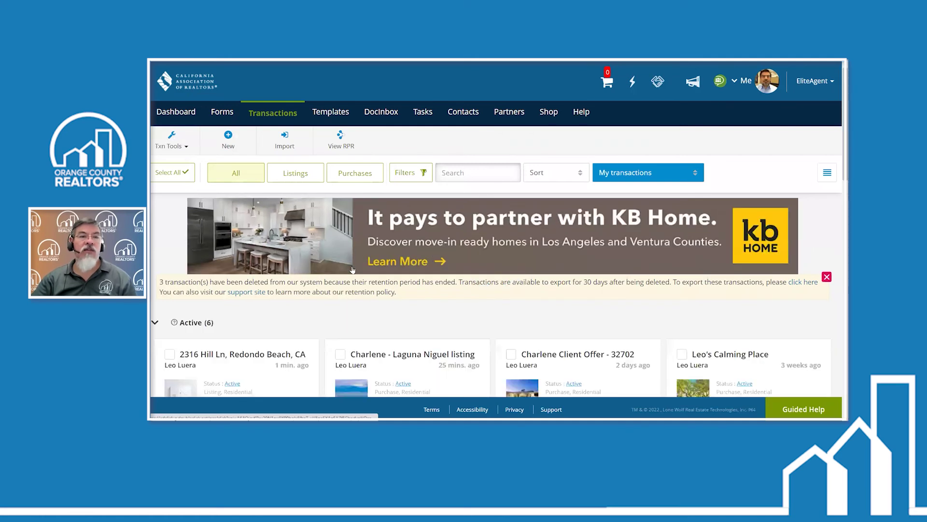
scroll(295, 316, down, 2)
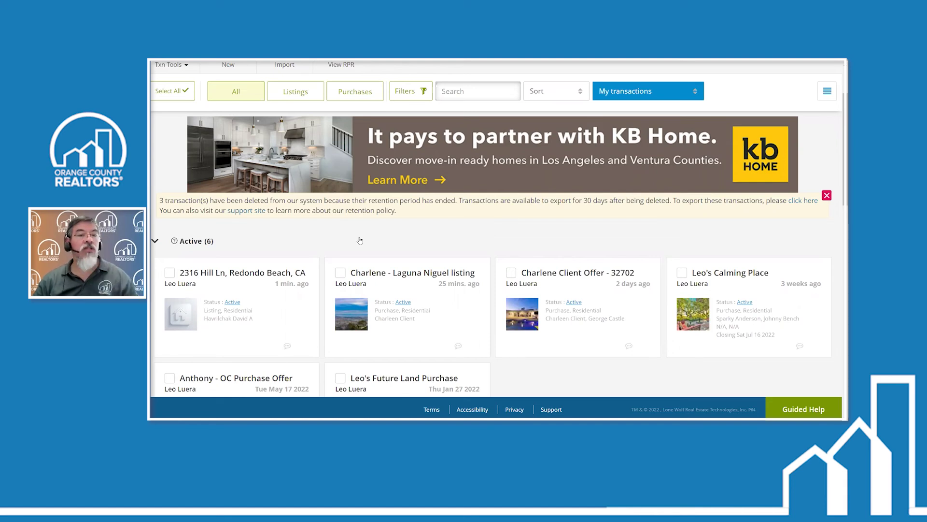
scroll(348, 237, up, 2)
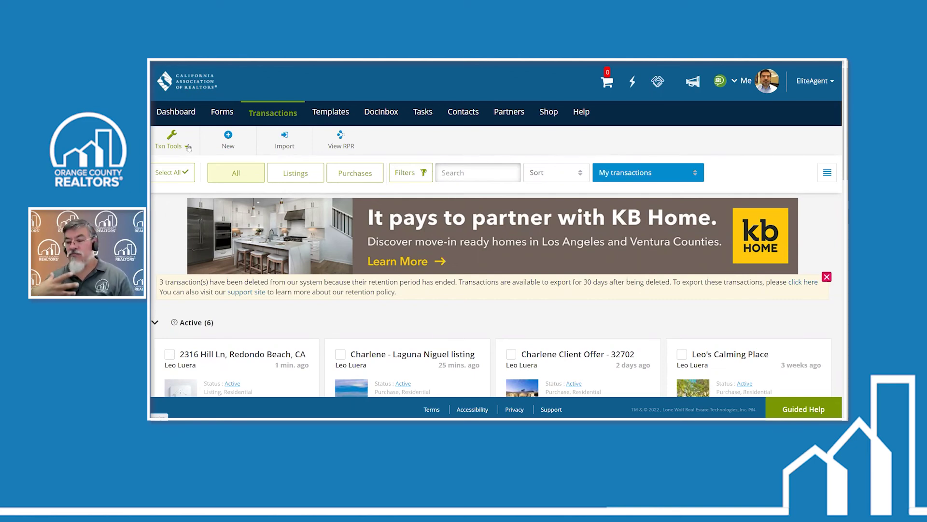
click(586, 118)
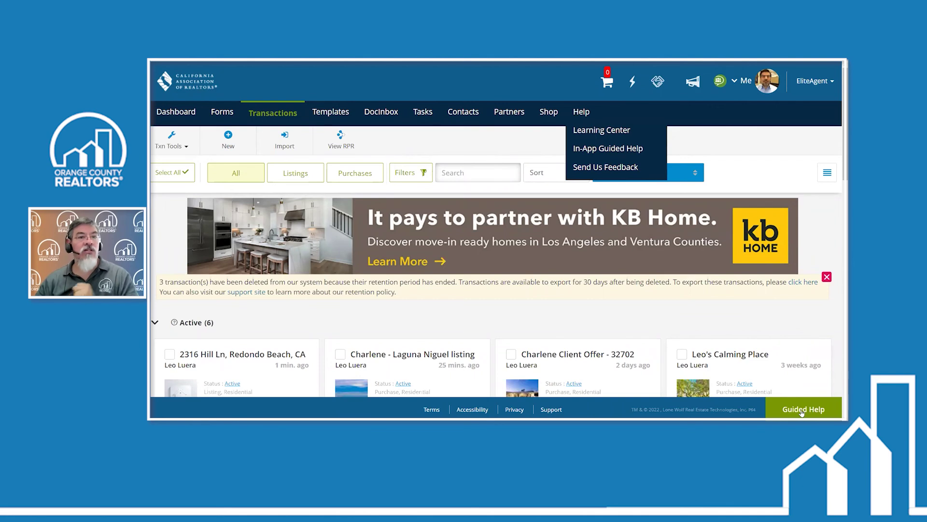
Step: Switch to the Word document and review its zipForm support guides, help desk, legal hotline, Lone Wolf Support and video library information
click(642, 322)
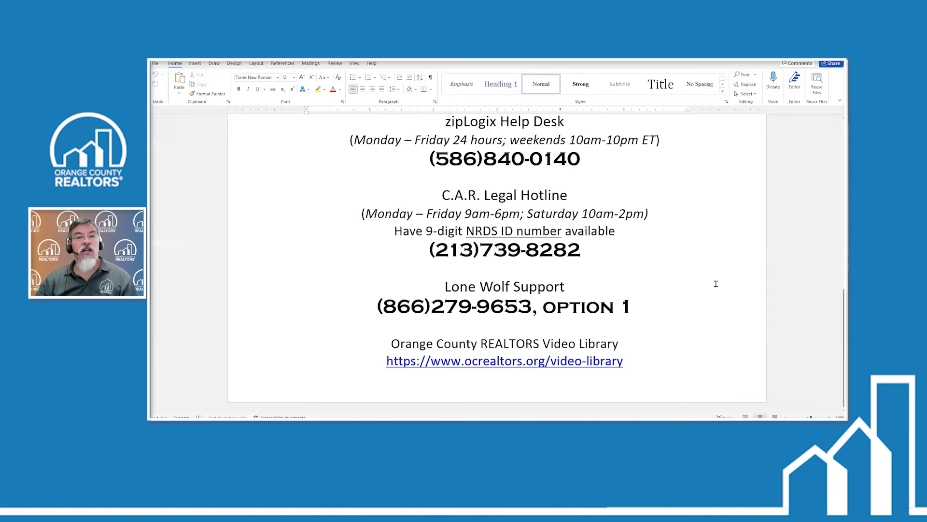
scroll(713, 282, up, 5)
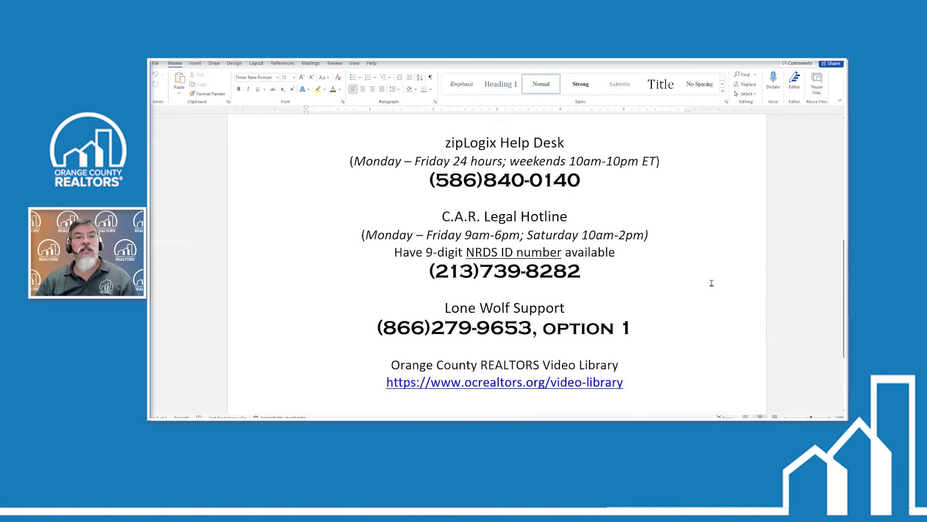
scroll(712, 282, up, 1)
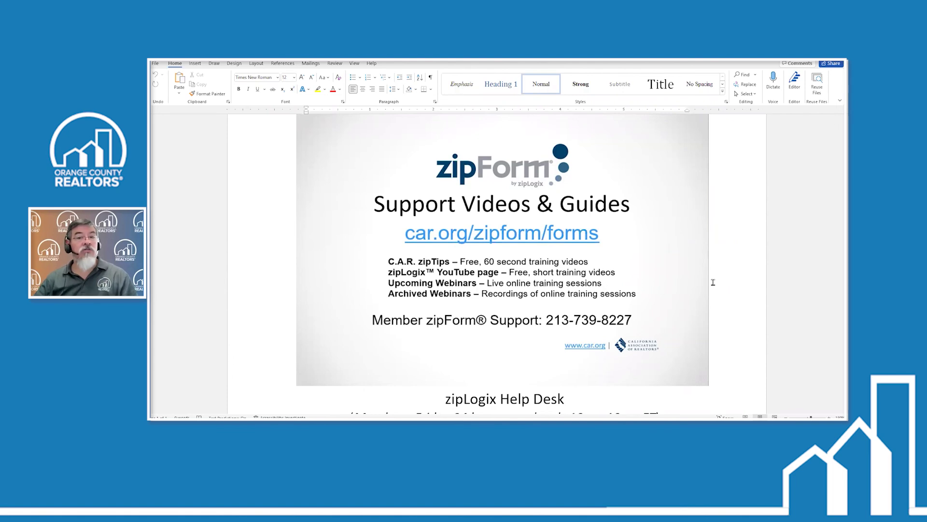
scroll(664, 282, down, 5)
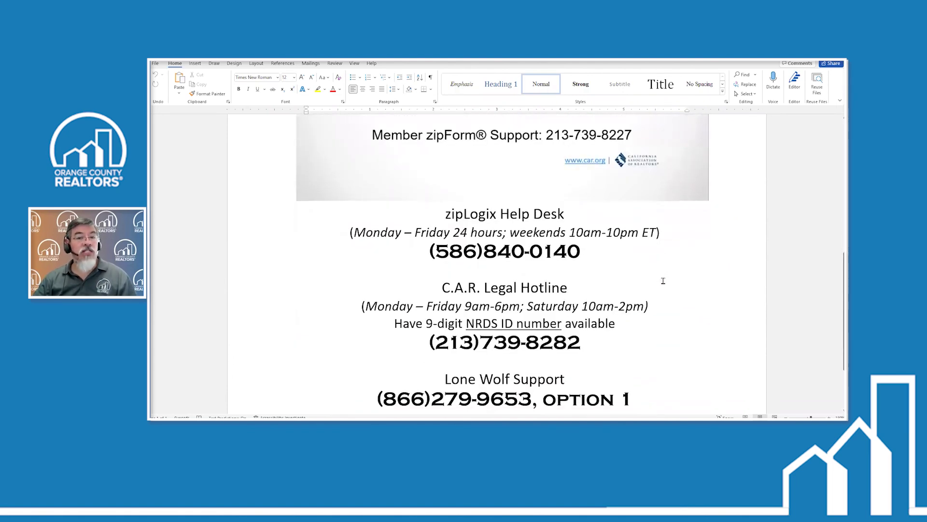
scroll(663, 281, down, 1)
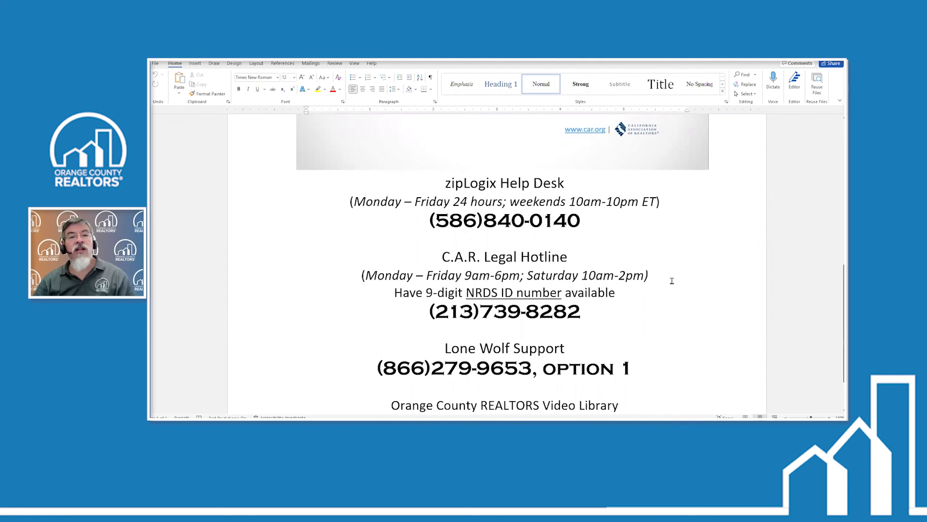
scroll(689, 289, down, 3)
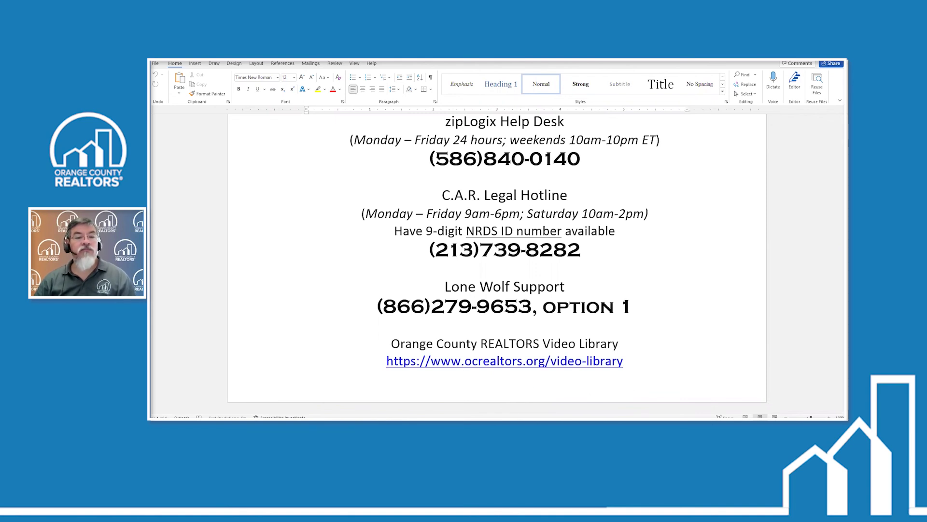
Step: Switch to the browser window with the Orange County REALTORS website and open its Video Library
mouse_move(386, 427)
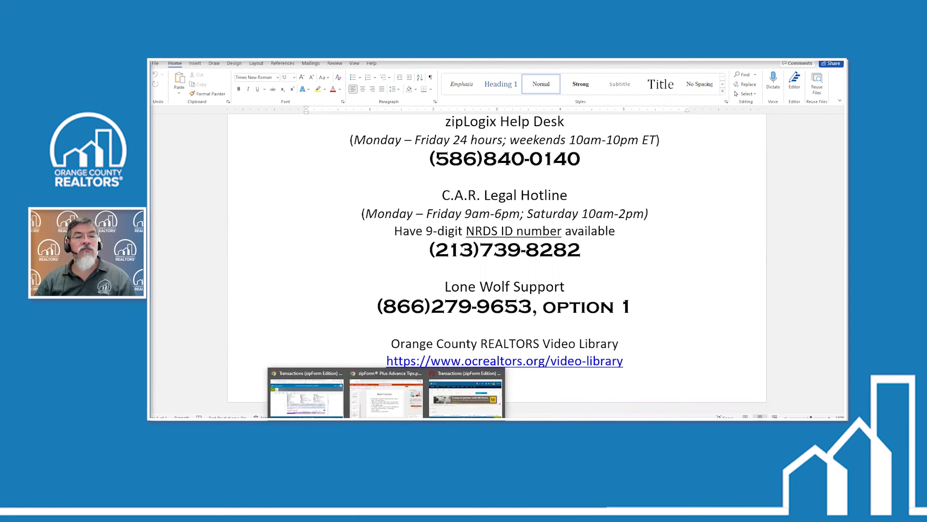
click(336, 395)
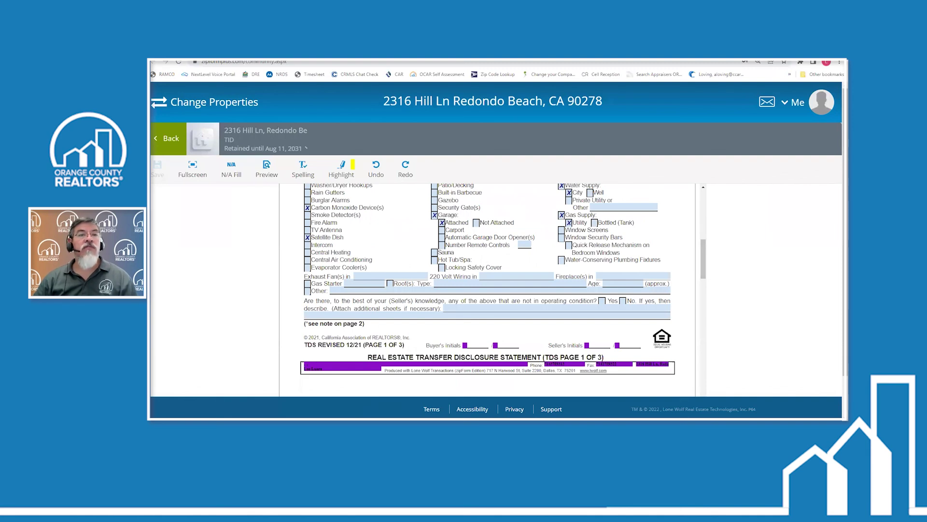
click(397, 50)
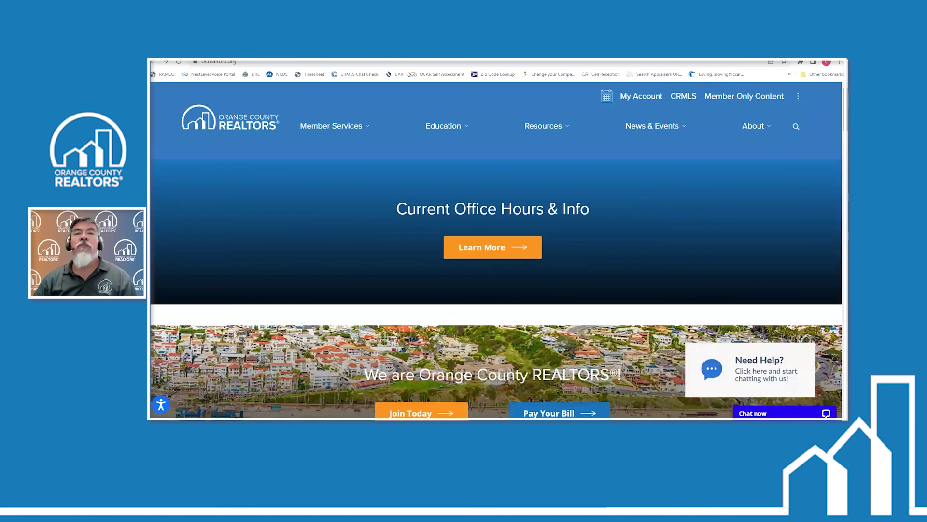
mouse_move(440, 127)
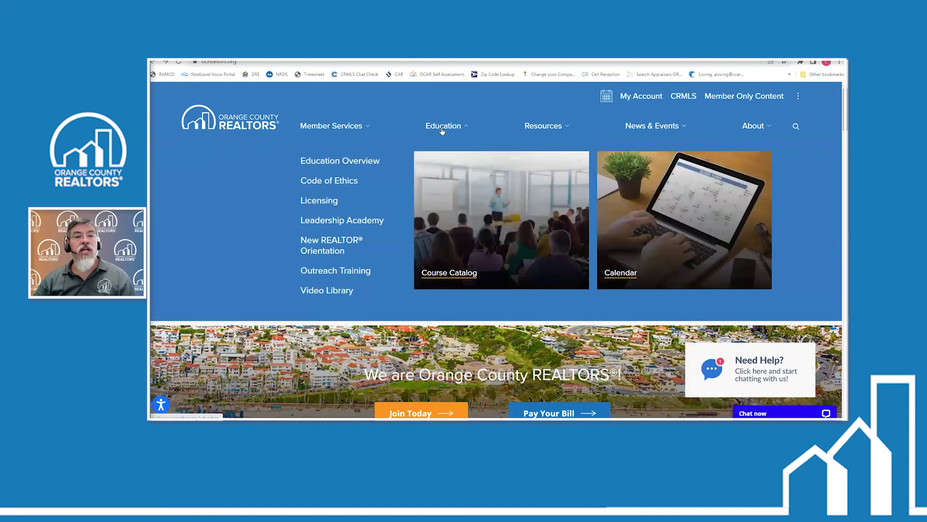
click(332, 291)
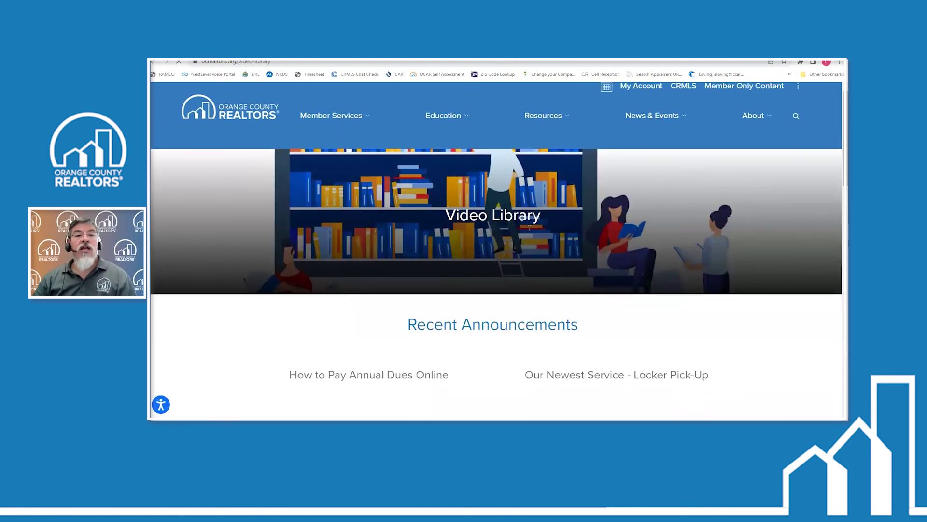
Step: Open the zipForm playlist from the most watched playlists, look through its training videos, and return to the Video Library
scroll(530, 228, down, 8)
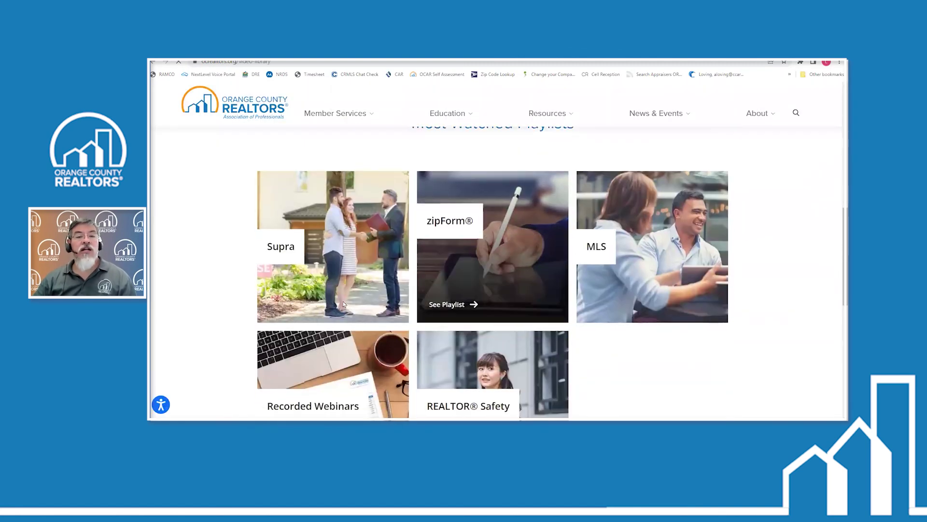
scroll(344, 304, down, 2)
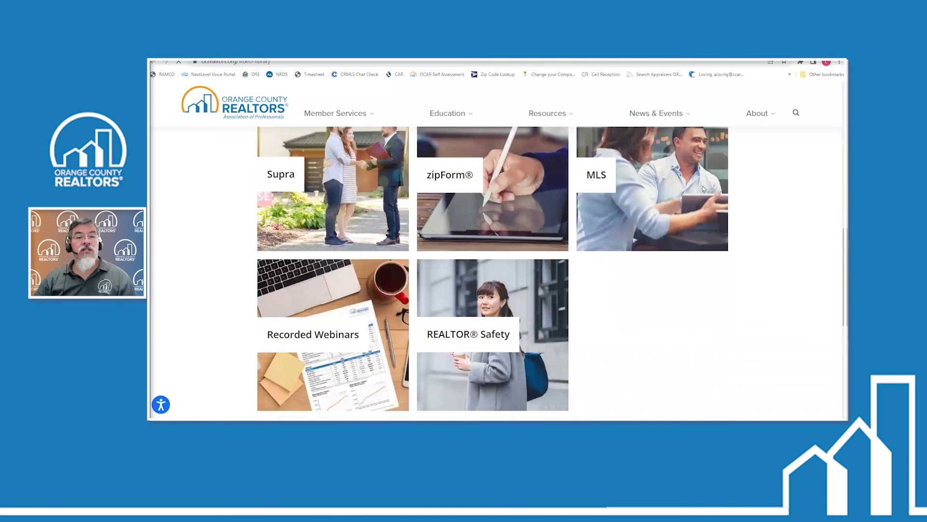
click(448, 234)
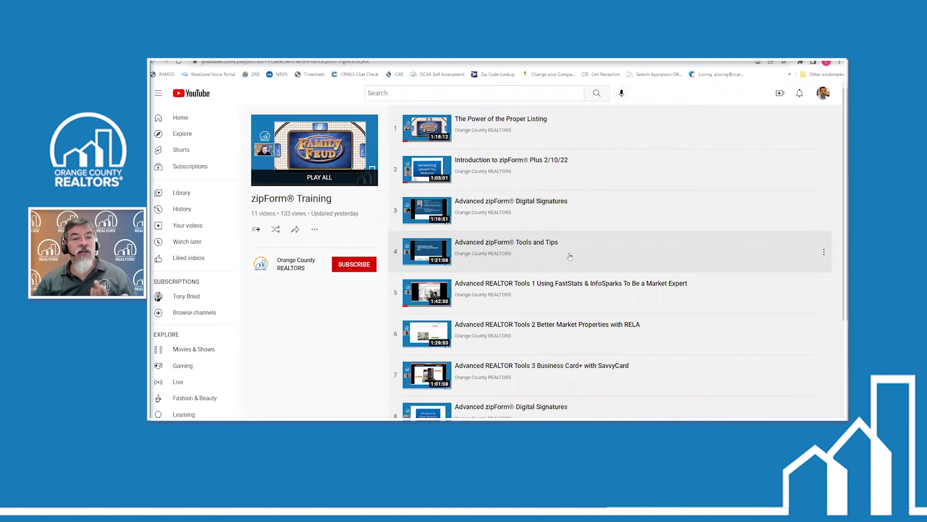
scroll(570, 257, down, 1)
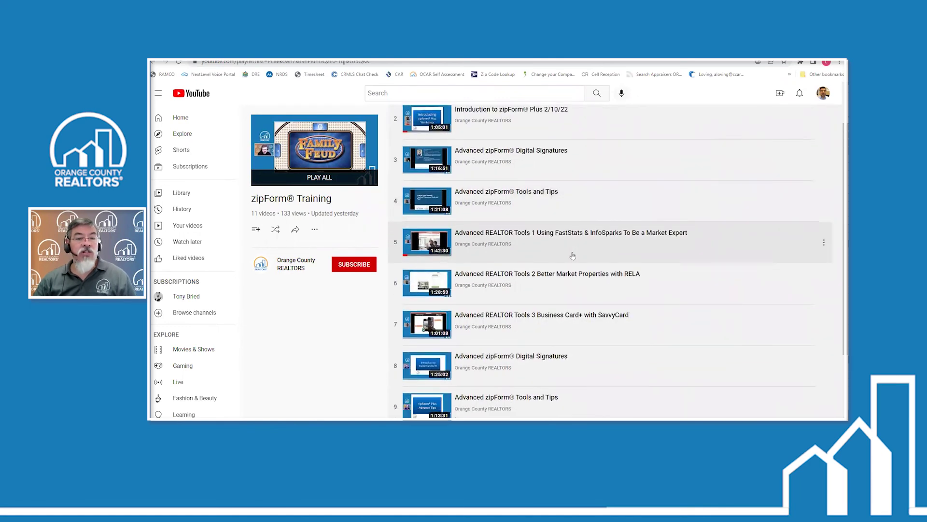
scroll(572, 256, down, 2)
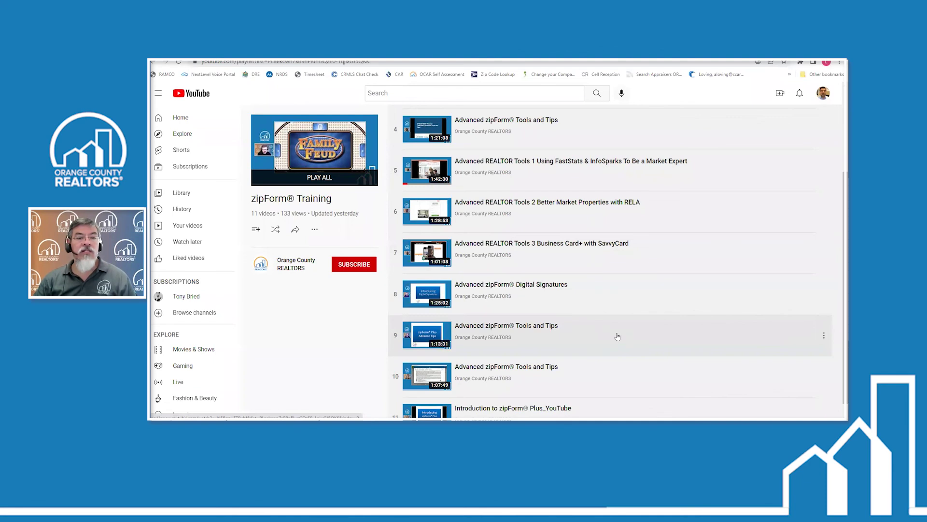
scroll(614, 334, down, 1)
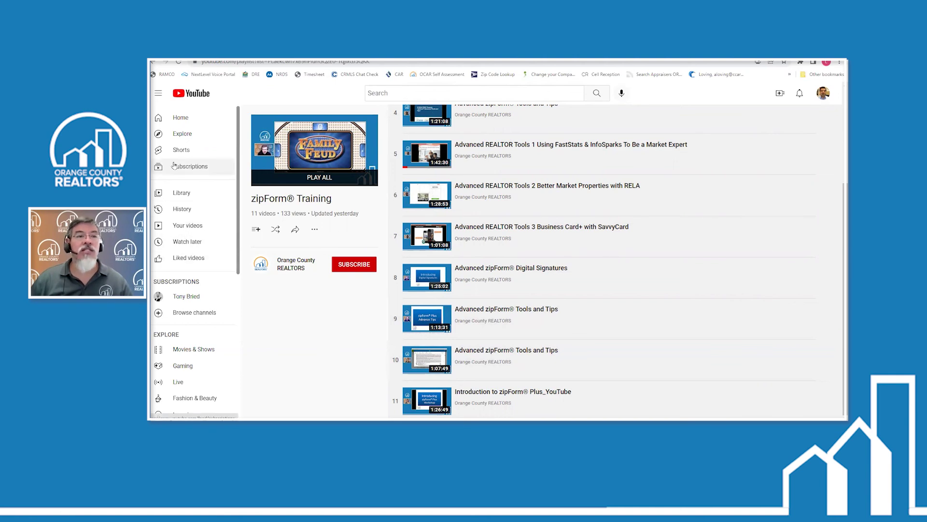
click(153, 64)
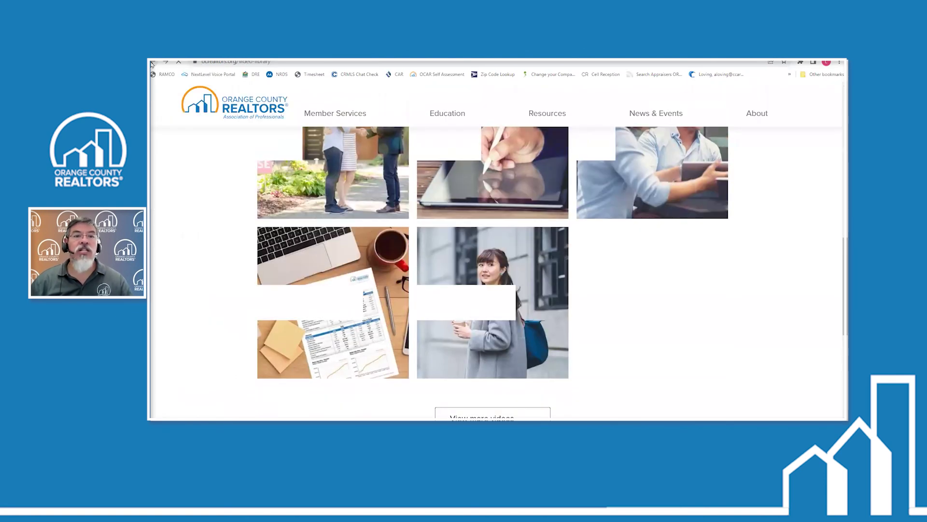
Step: Switch to the zipForm Plus Advance Tips presentation in PowerPoint and go to slide 2 with the presenter's contact details
mouse_move(453, 115)
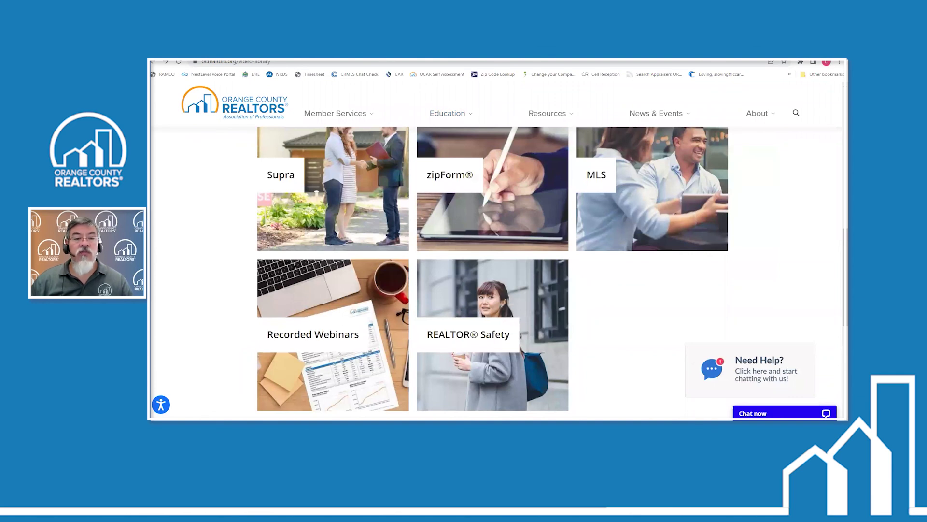
mouse_move(387, 432)
click(380, 387)
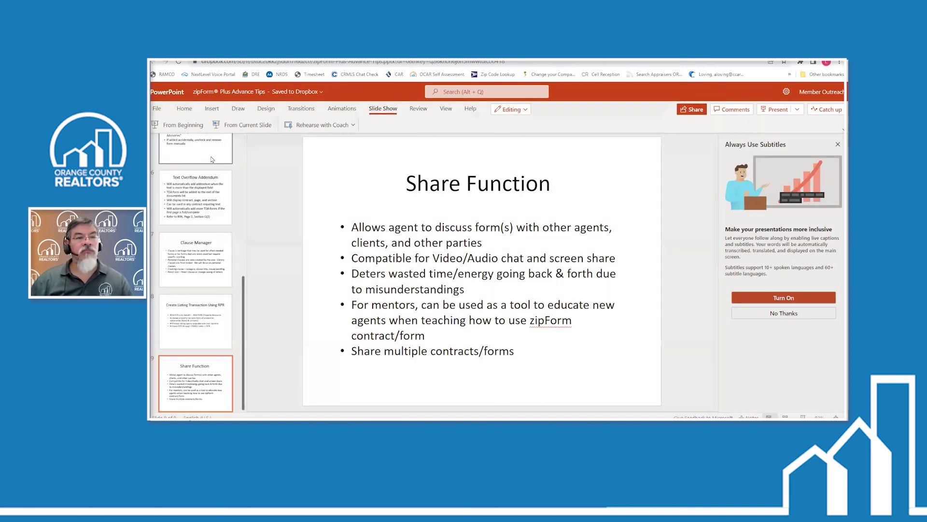
key(Up)
key(Up)
key(Up)
key(Up)
key(Up)
key(Up)
key(Up)
key(Up)
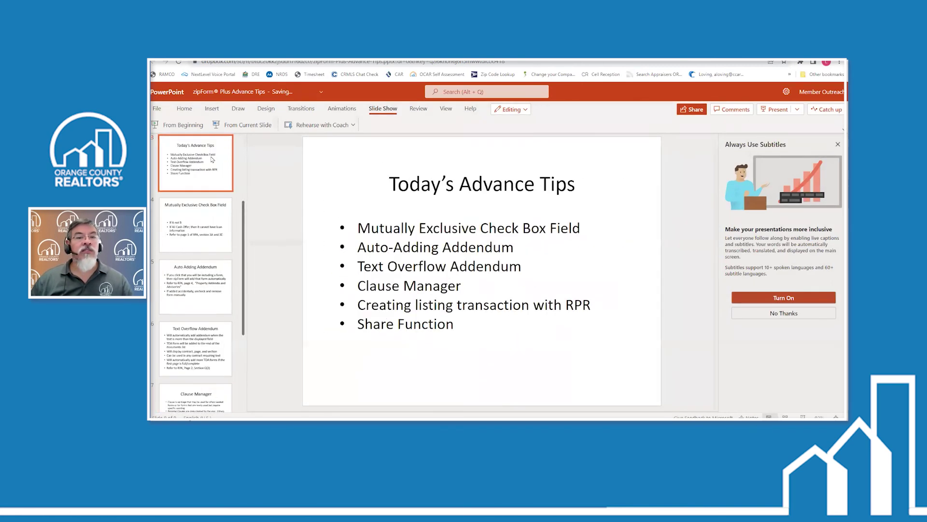
key(Down)
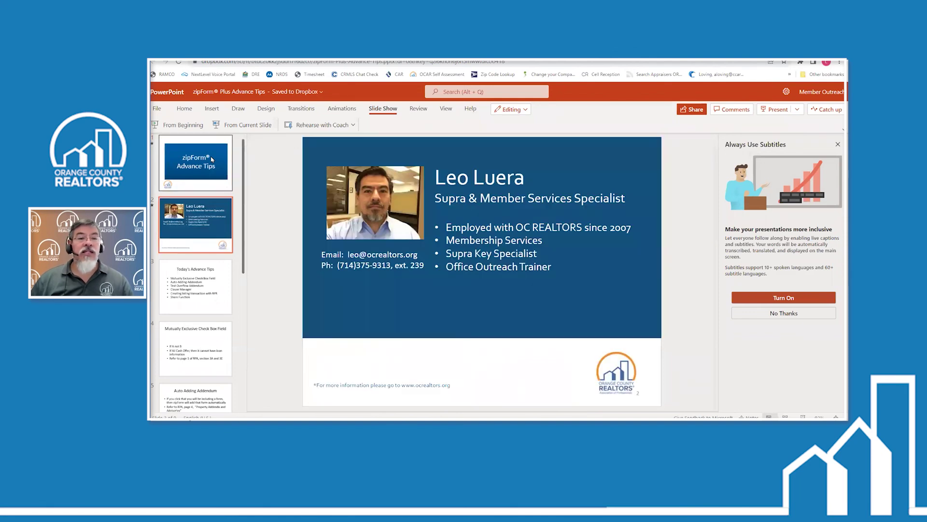